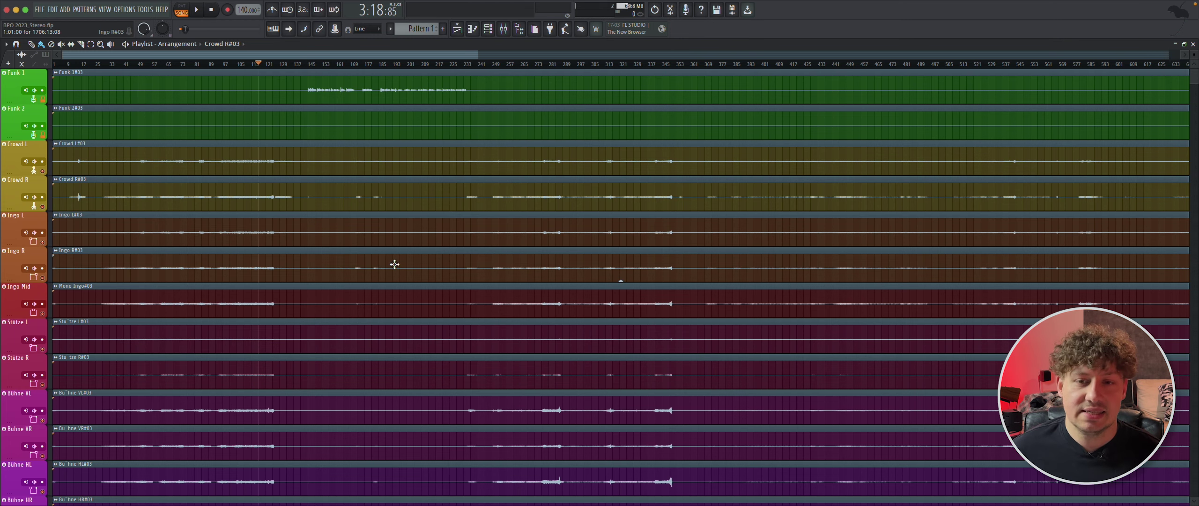
# Mute the Funk 1 and Funk 2 tracks in the playlist.
pyautogui.scroll(-2, 389, 268)
pyautogui.scroll(2, 390, 268)
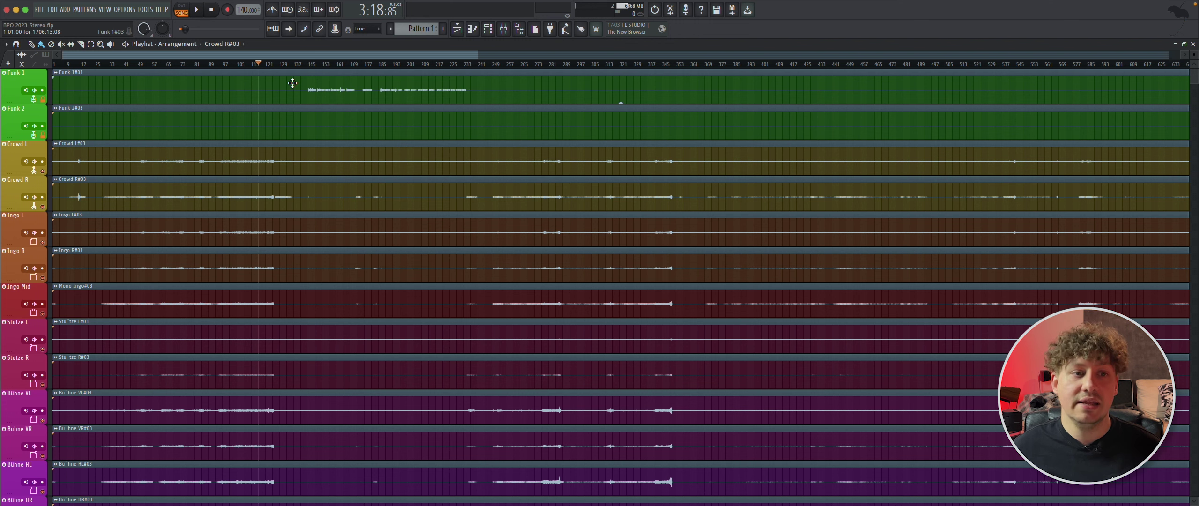
pyautogui.click(4, 72)
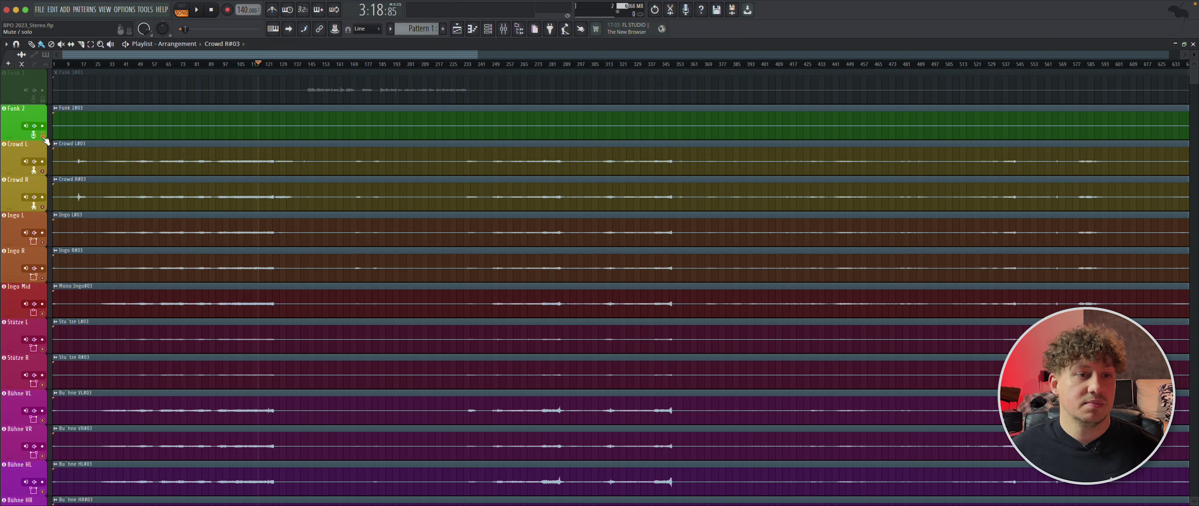
pyautogui.click(45, 141)
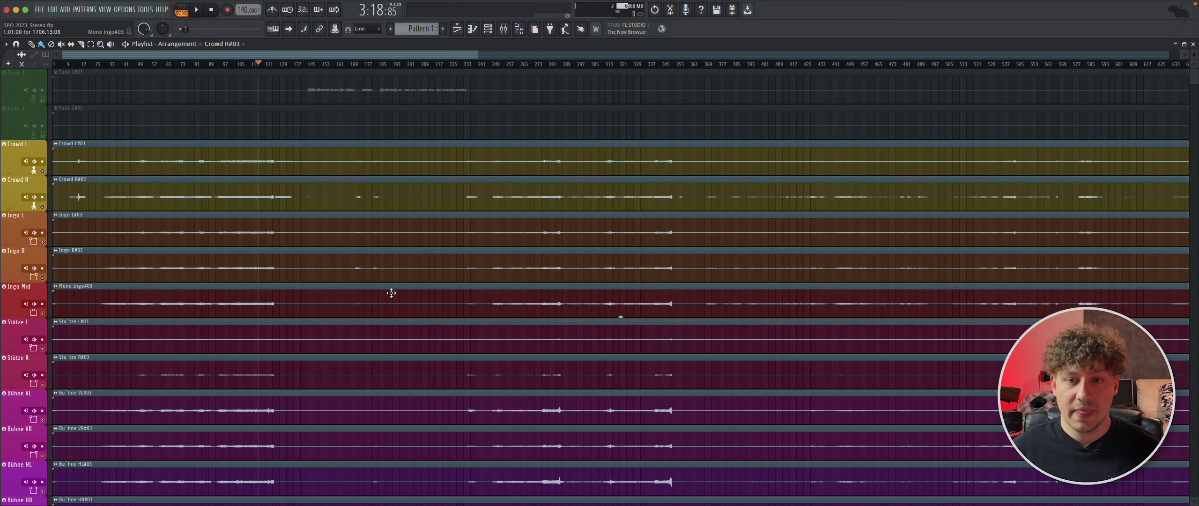
# Examine the waveform levels of the unmuted tracks, from Crowd through Stütze to Bühne, over the full recording length.
pyautogui.scroll(-1, 391, 292)
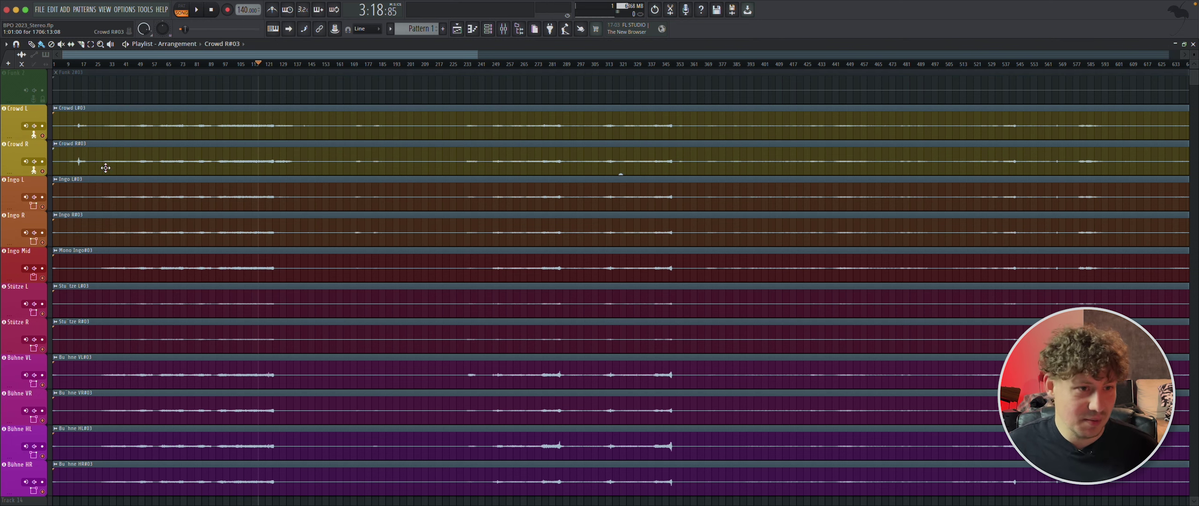
pyautogui.scroll(4, 64, 176)
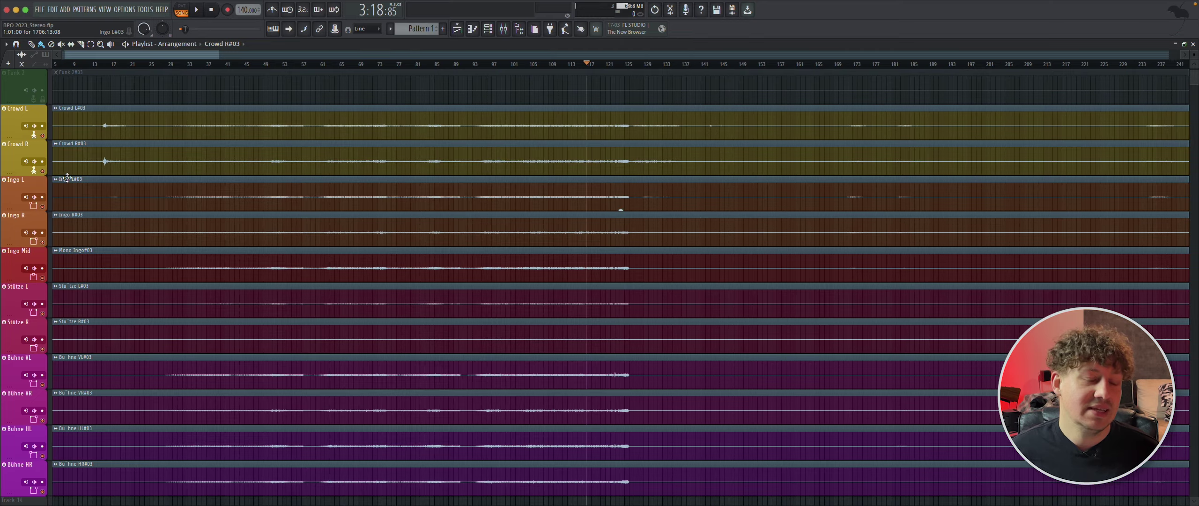
pyautogui.scroll(2, 70, 176)
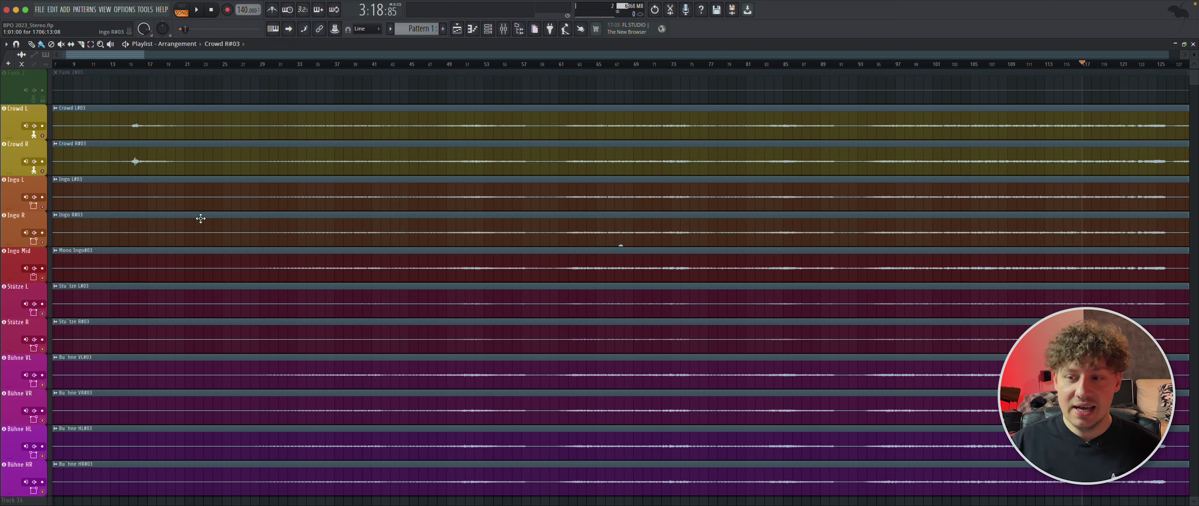
pyautogui.scroll(-5, 394, 294)
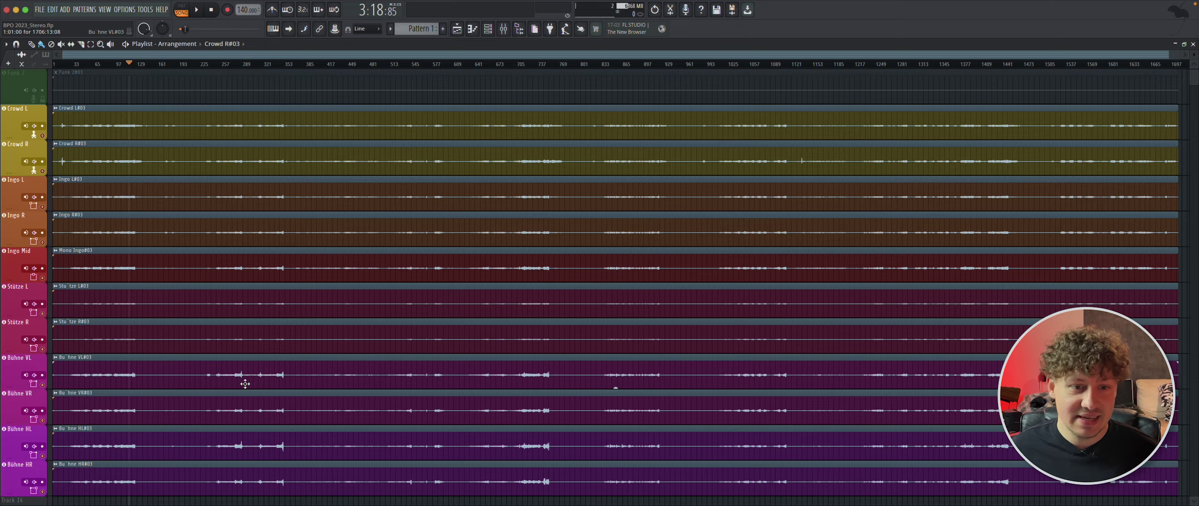
pyautogui.scroll(5, 255, 380)
pyautogui.scroll(-4, 261, 358)
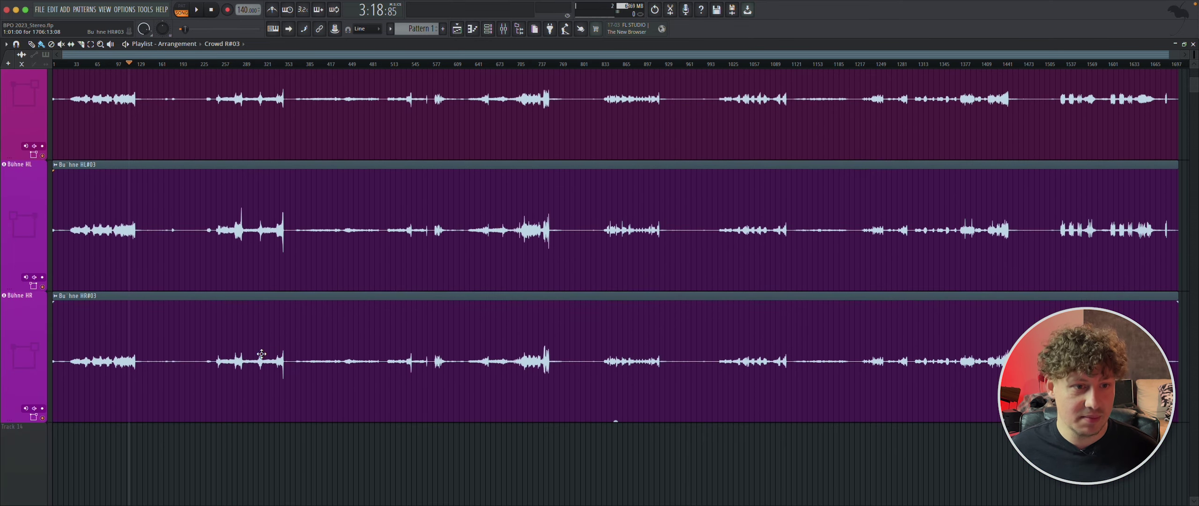
pyautogui.scroll(2, 117, 258)
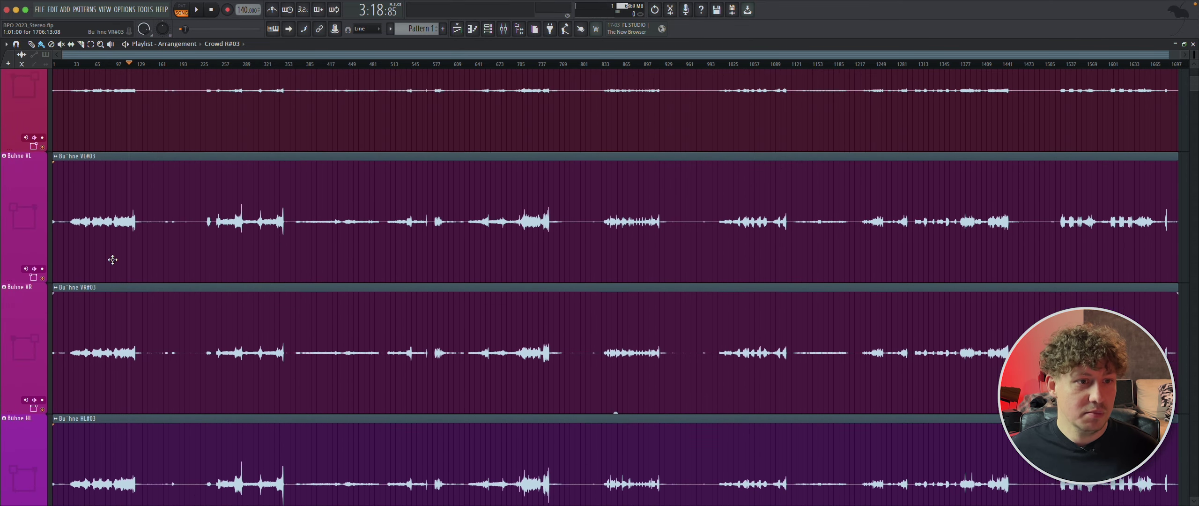
pyautogui.scroll(2, 235, 312)
pyautogui.scroll(3, 234, 312)
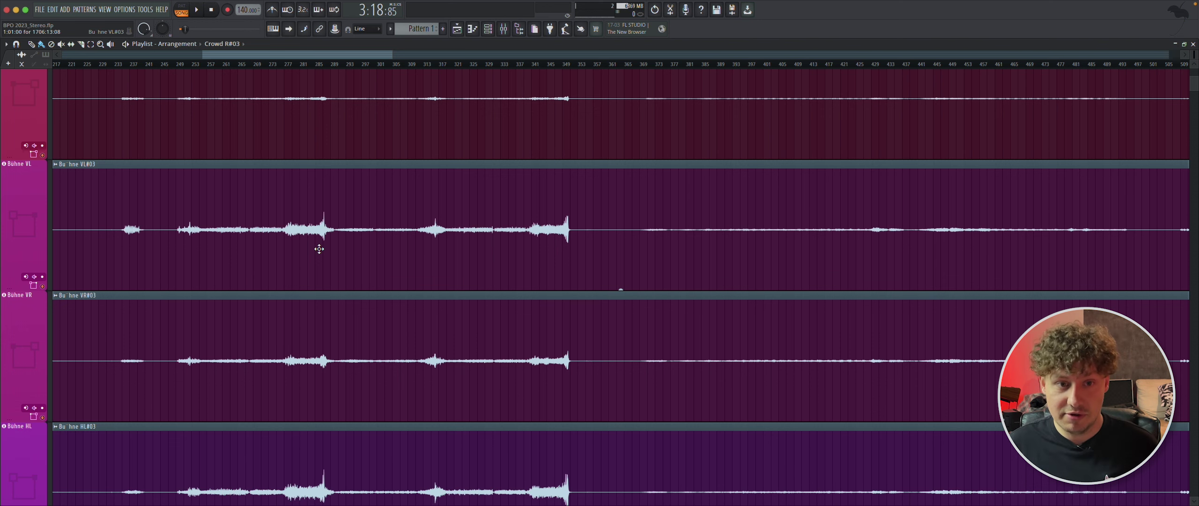
pyautogui.scroll(-1, 345, 245)
pyautogui.scroll(-5, 344, 246)
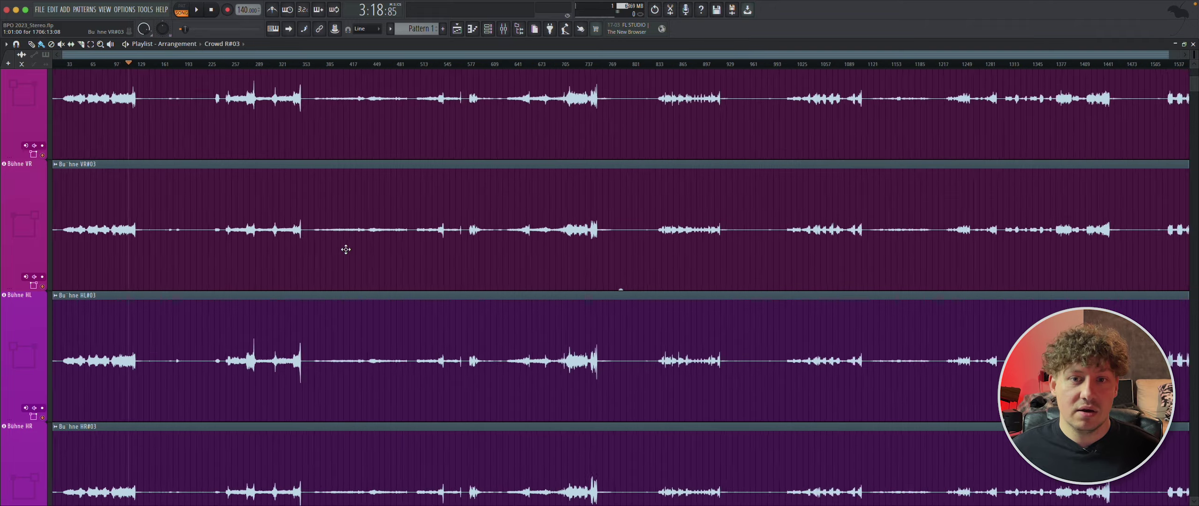
pyautogui.scroll(-6, 347, 249)
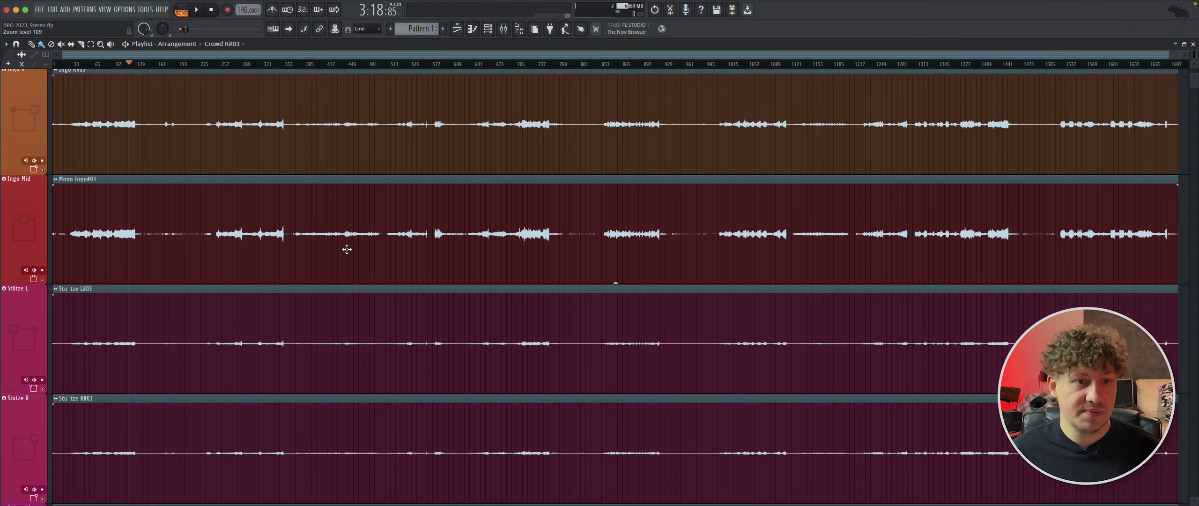
pyautogui.scroll(3, 346, 250)
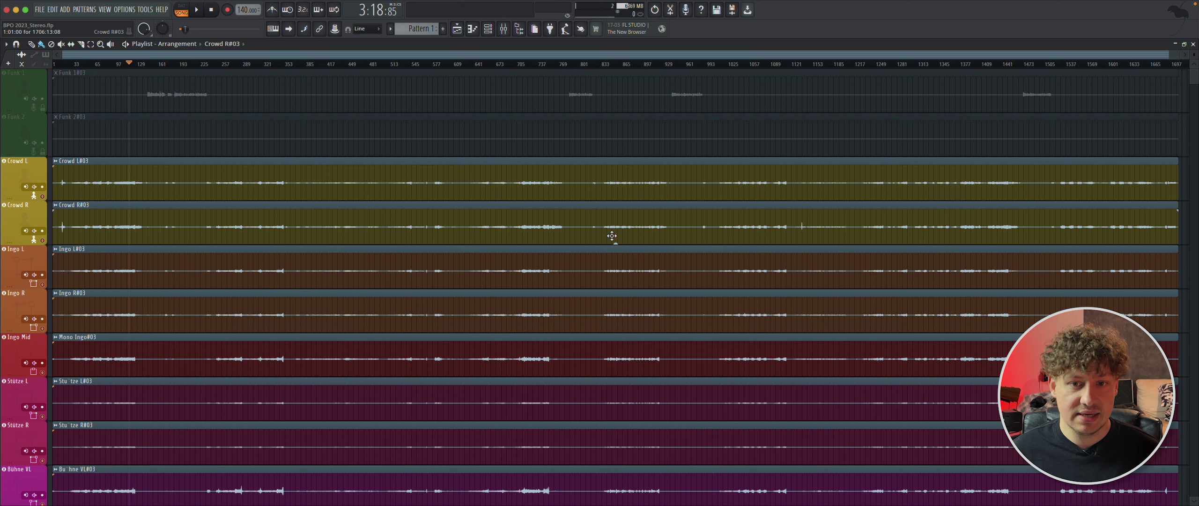
# Select both clips on the orange left and right tracks and raise their gain to 15 dB.
pyautogui.click(536, 174)
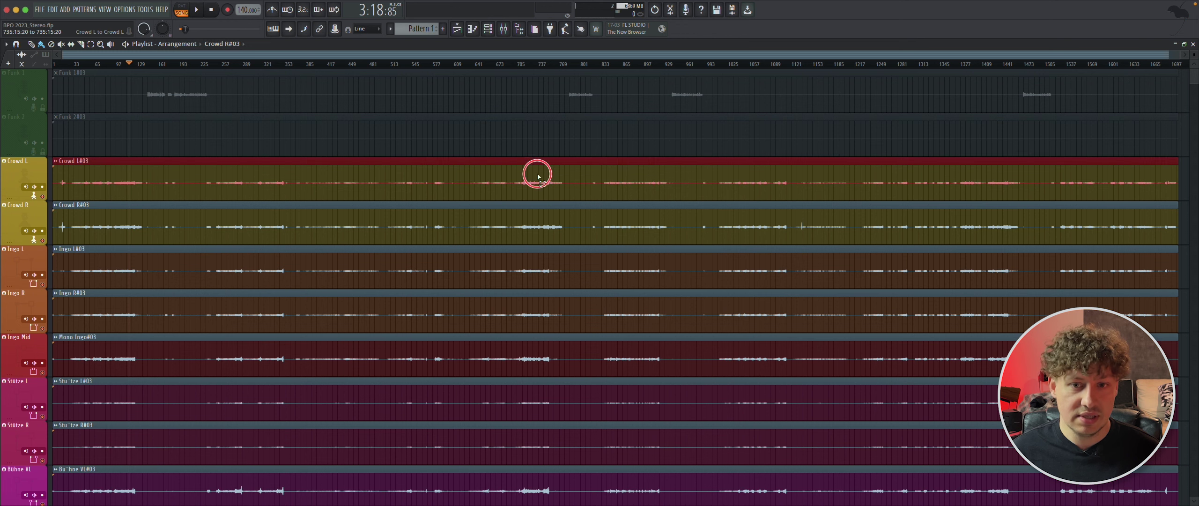
pyautogui.moveTo(532, 270); pyautogui.dragTo(583, 287)
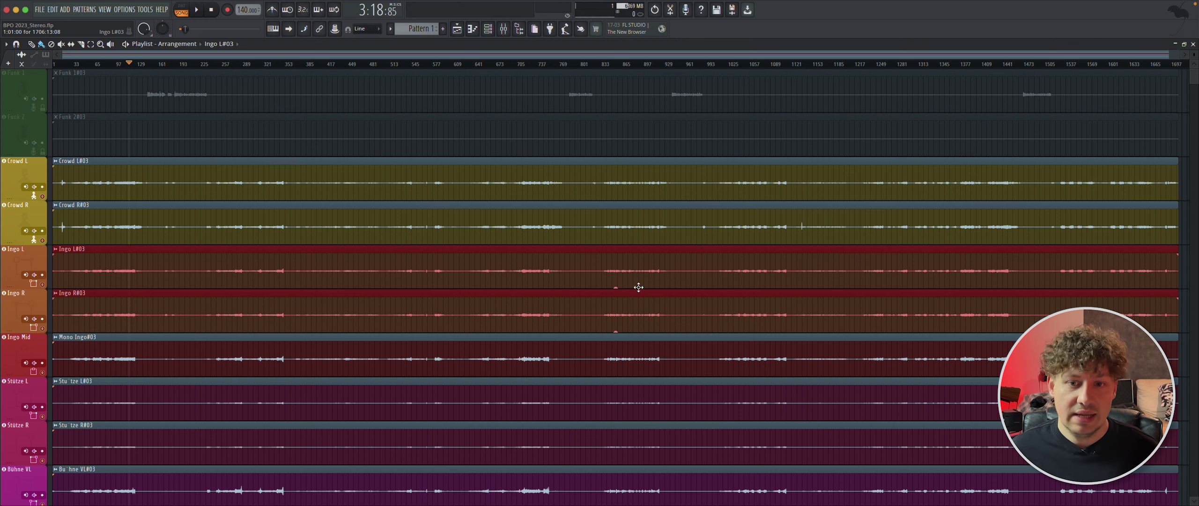
pyautogui.moveTo(616, 287); pyautogui.dragTo(616, 277)
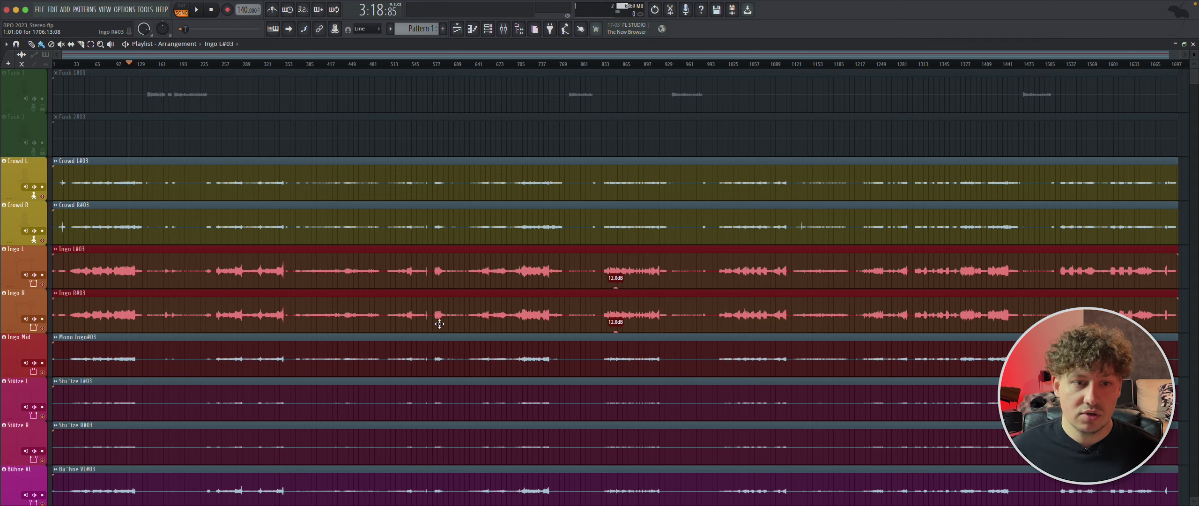
pyautogui.keyDown('alt'); pyautogui.scroll(-3, 481, 353); pyautogui.keyUp('alt')
pyautogui.keyDown('alt'); pyautogui.scroll(5, 516, 350); pyautogui.keyUp('alt')
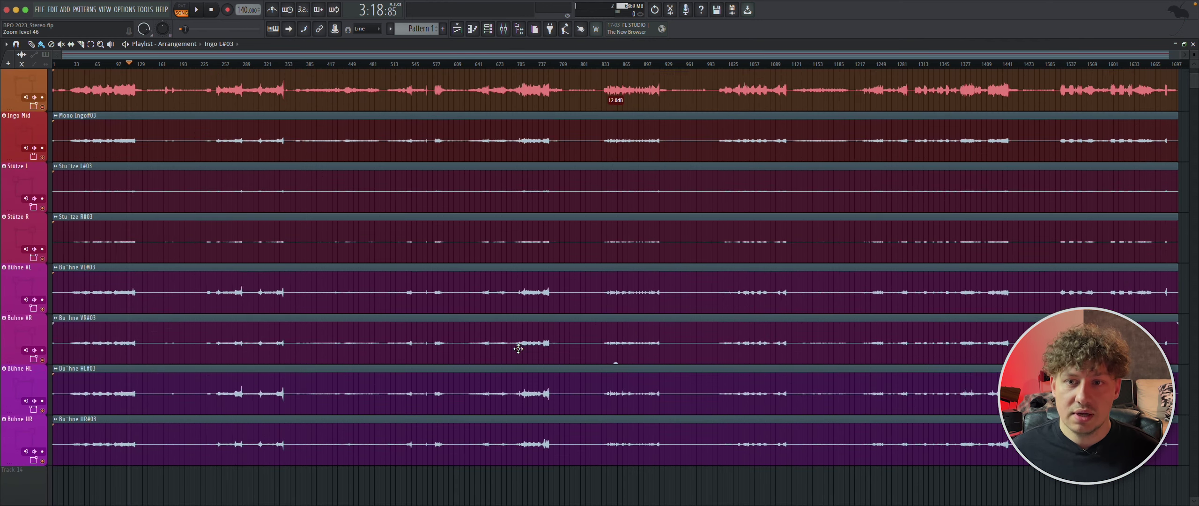
pyautogui.moveTo(615, 212); pyautogui.dragTo(616, 211)
pyautogui.keyDown('alt'); pyautogui.scroll(-3, 541, 298); pyautogui.keyUp('alt')
pyautogui.keyDown('alt'); pyautogui.scroll(3, 542, 294); pyautogui.keyUp('alt')
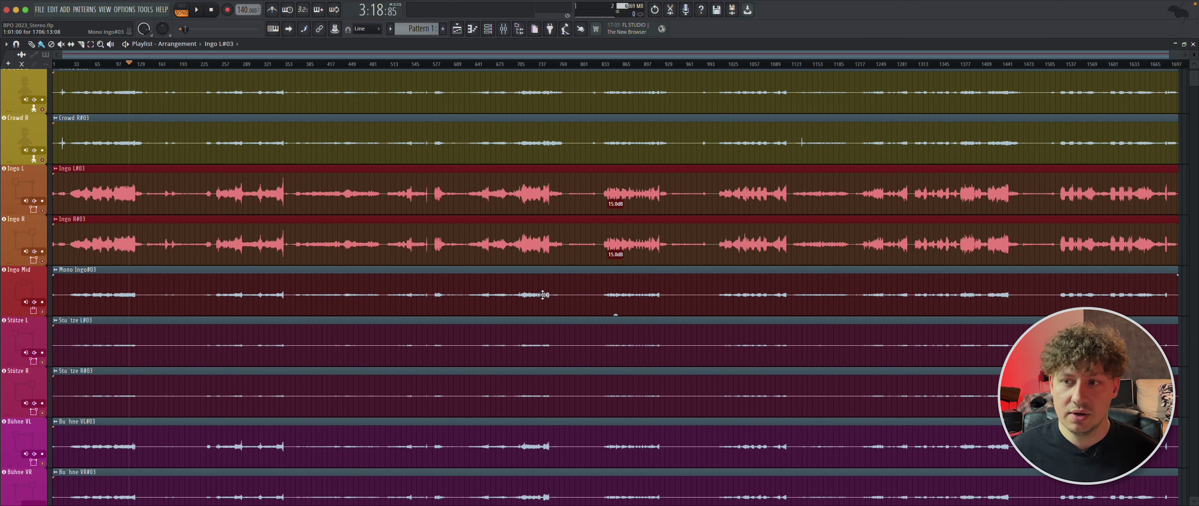
# Select the Crowd L and Crowd R clips together and set their gain to 12 dB.
pyautogui.scroll(2, 542, 295)
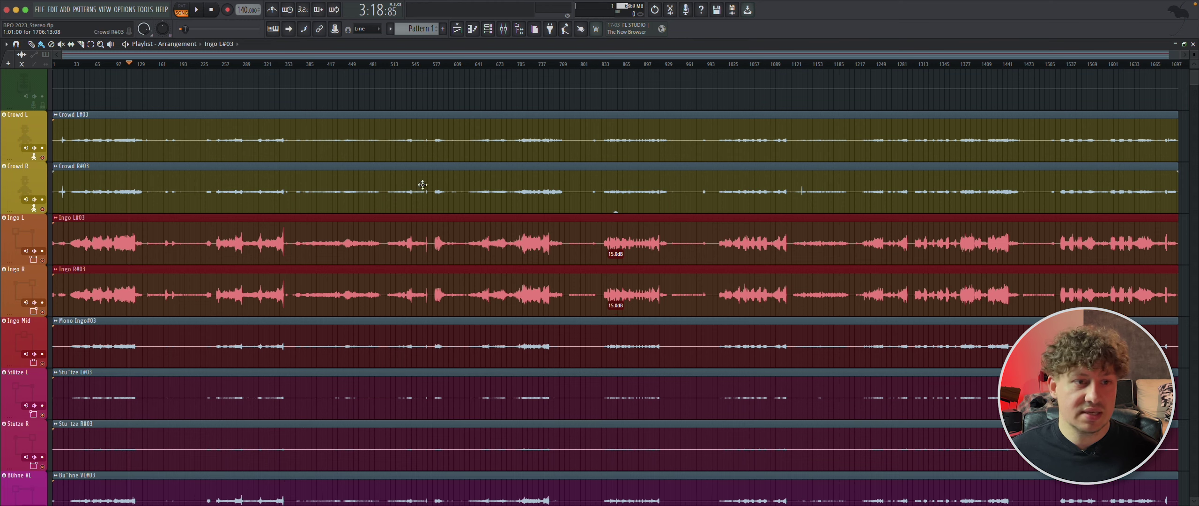
pyautogui.moveTo(499, 129); pyautogui.dragTo(504, 204)
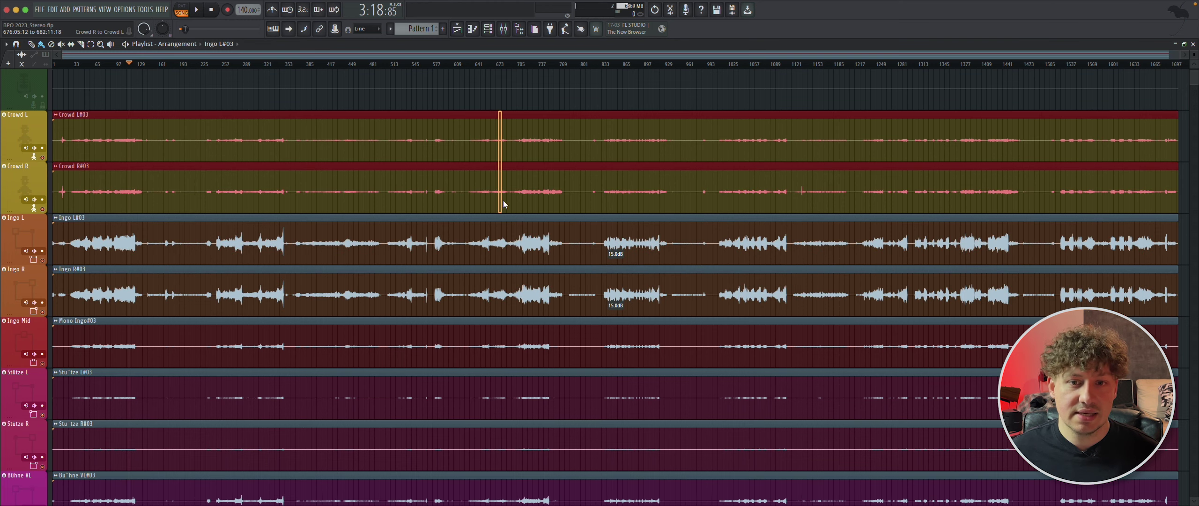
pyautogui.moveTo(616, 211); pyautogui.dragTo(615, 211)
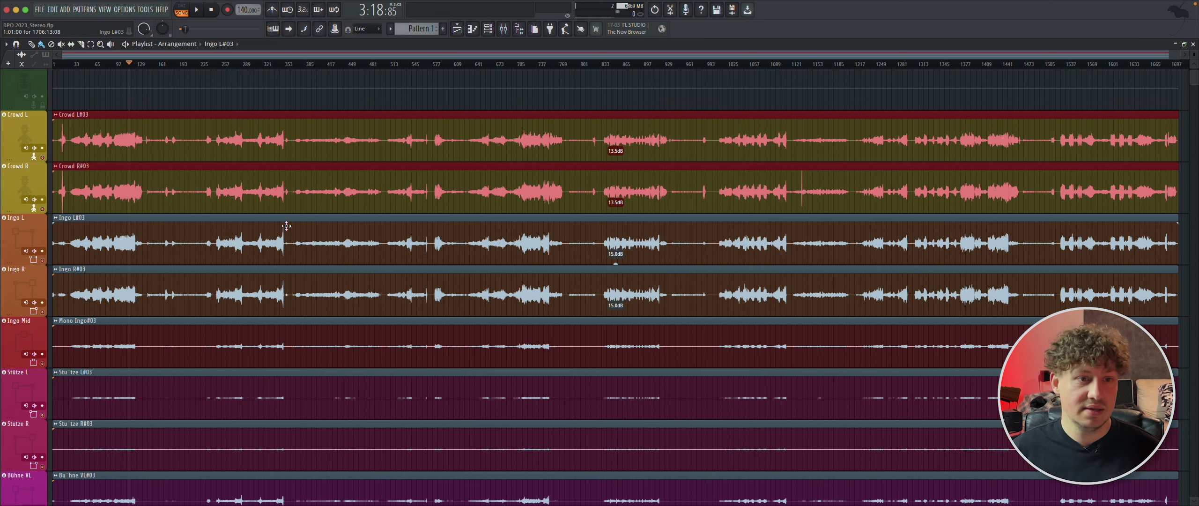
pyautogui.moveTo(616, 209); pyautogui.dragTo(616, 212)
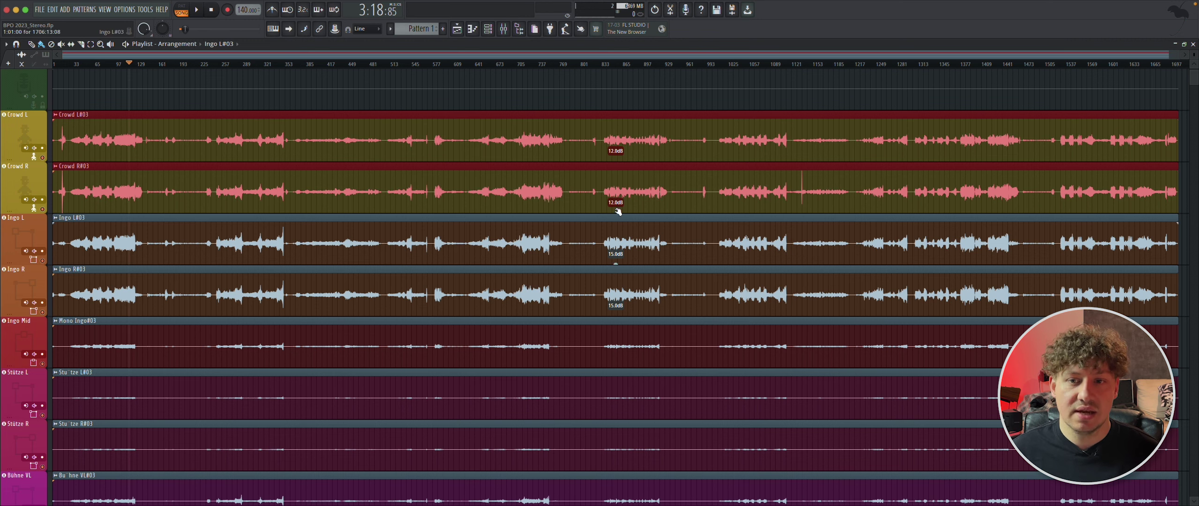
# Select only the Crowd L clip and raise its gain to 14 dB.
pyautogui.press('super+d')
pyautogui.keyDown('super'); pyautogui.click(605, 130); pyautogui.keyUp('super')
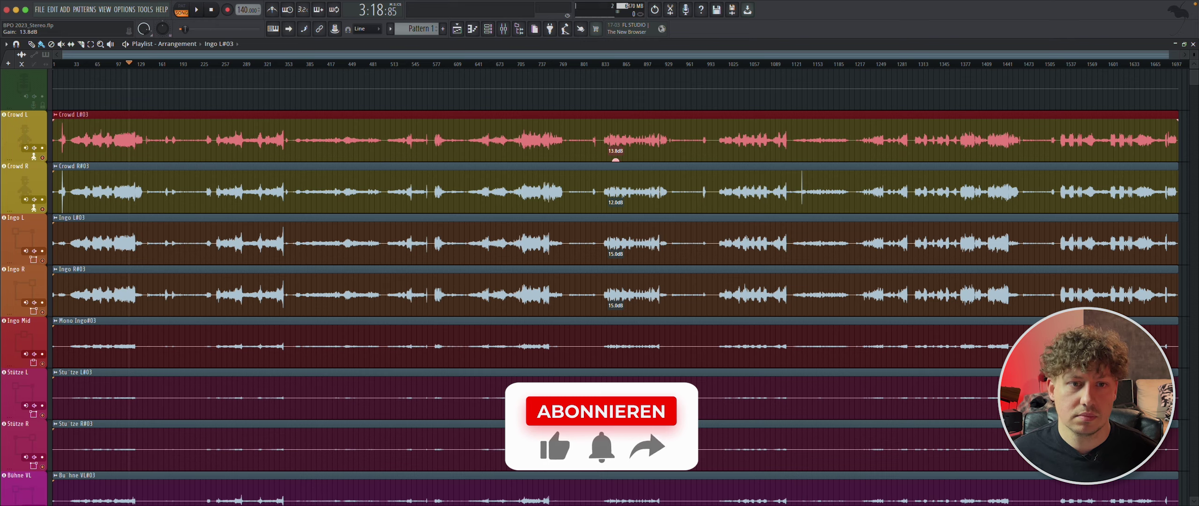
pyautogui.moveTo(616, 160); pyautogui.dragTo(615, 159)
# Set the clip gain to 12 dB on the red Mid track, 24 dB on both Stütze tracks and 6 dB on the four Bühne tracks.
pyautogui.moveTo(615, 263); pyautogui.dragTo(615, 260)
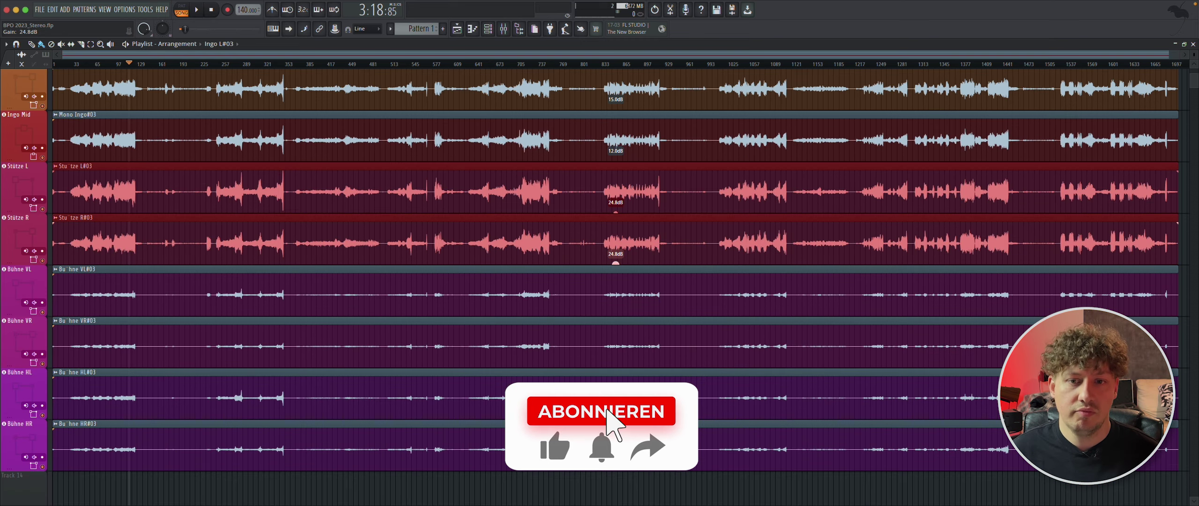
pyautogui.scroll(3, 283, 200)
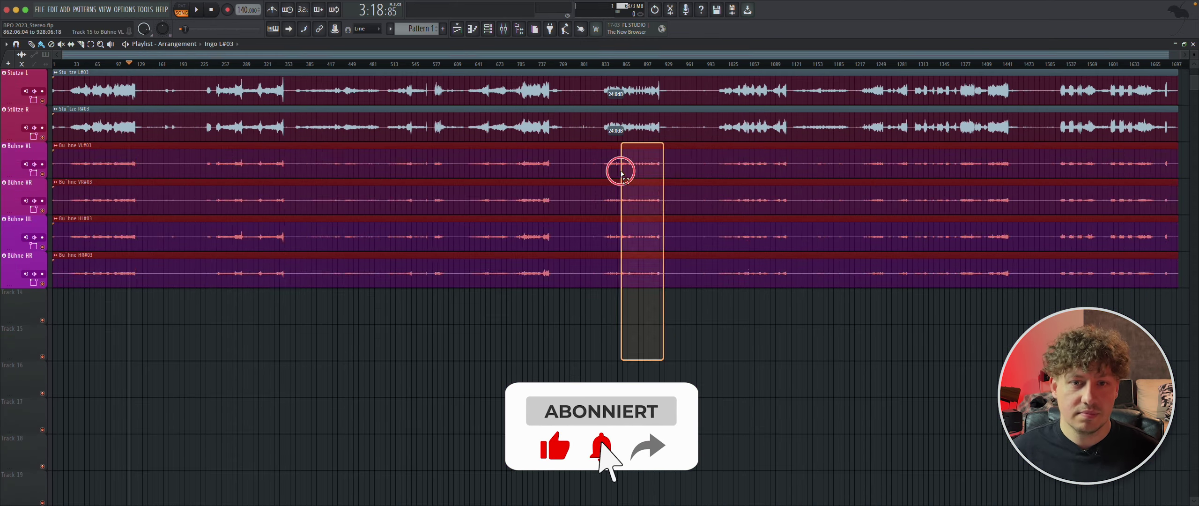
pyautogui.moveTo(621, 169); pyautogui.dragTo(618, 150)
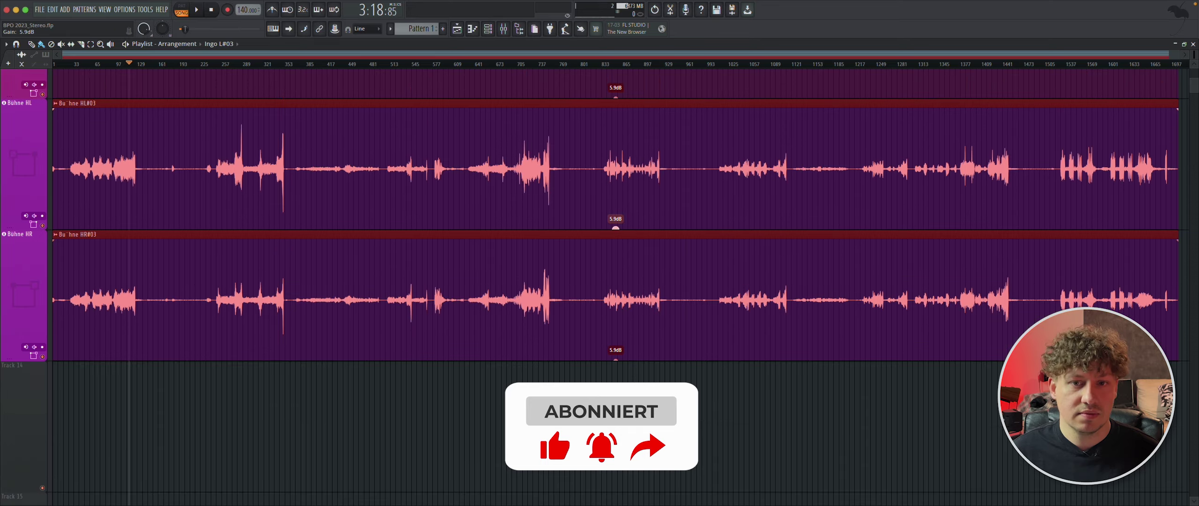
# Compare the adjusted waveform levels of all tracks, both close up on loud passages and across the whole recording.
pyautogui.scroll(-4, 562, 344)
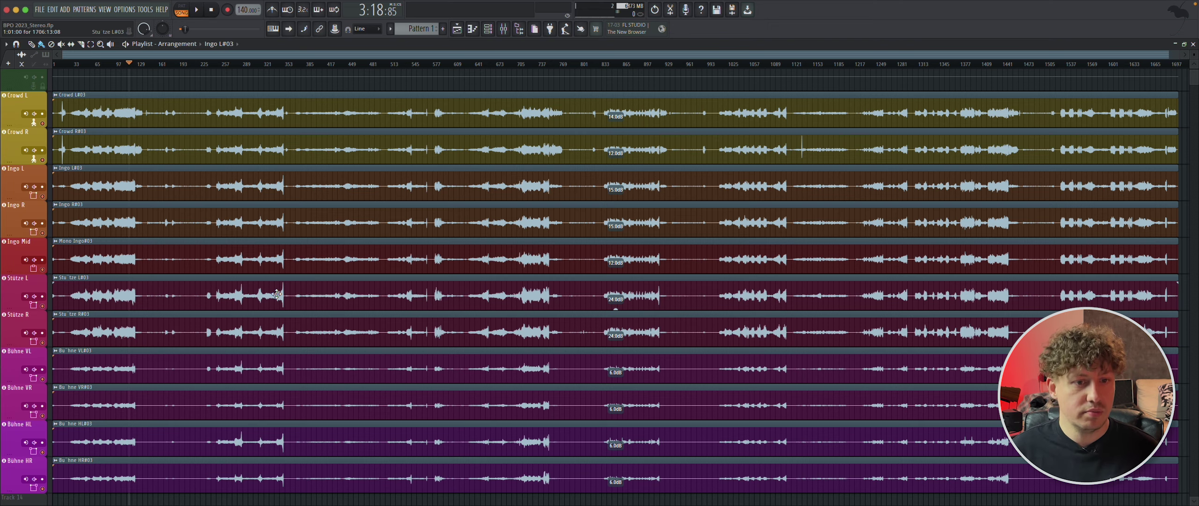
pyautogui.scroll(8, 276, 295)
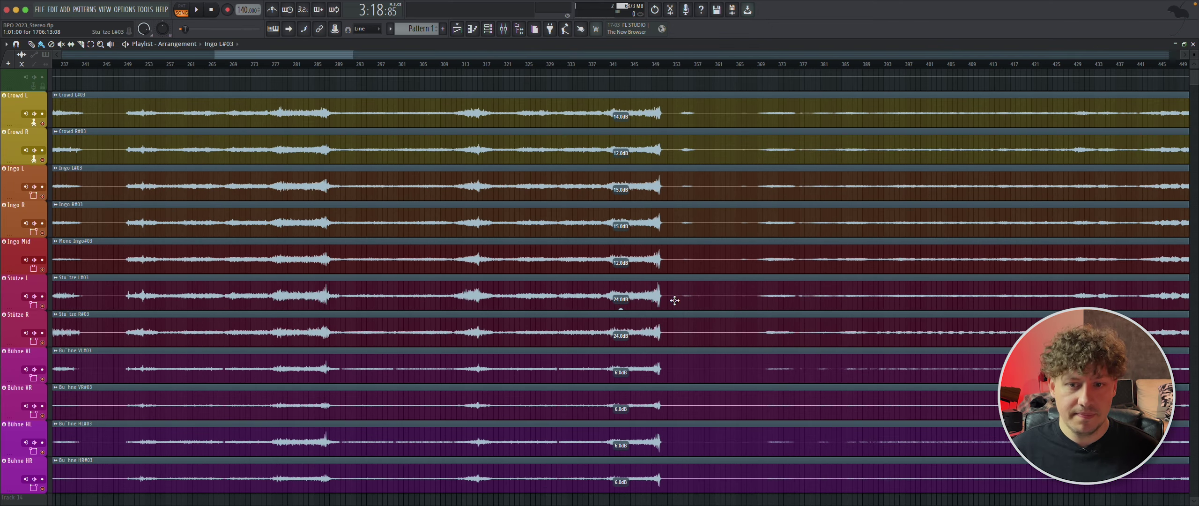
pyautogui.scroll(4, 674, 300)
pyautogui.scroll(6, 688, 250)
pyautogui.scroll(4, 653, 253)
pyautogui.scroll(-20, 371, 273)
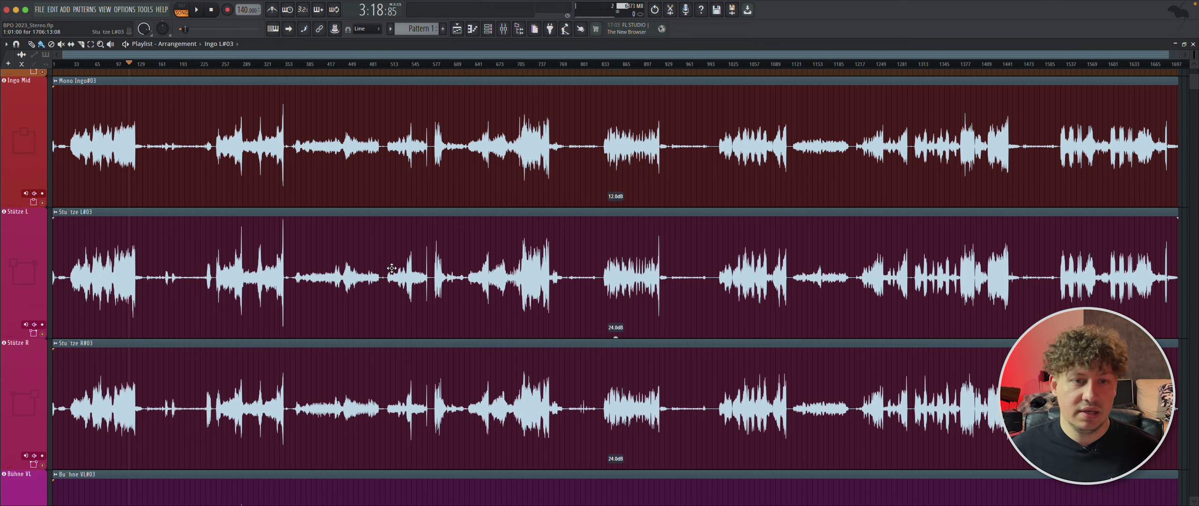
pyautogui.scroll(-5, 391, 268)
pyautogui.scroll(-4, 399, 268)
pyautogui.scroll(-2, 402, 266)
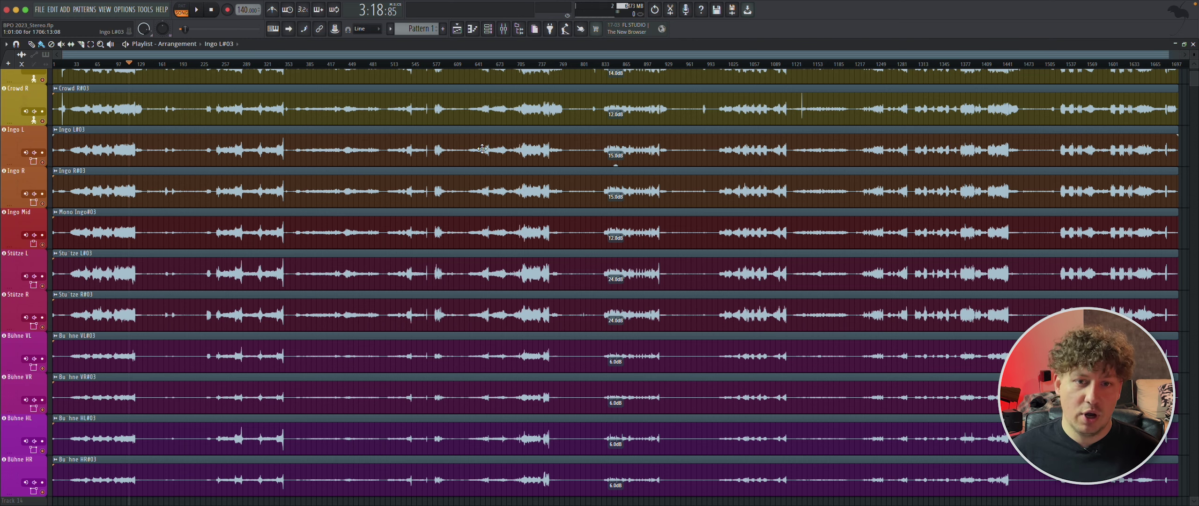
pyautogui.scroll(3, 473, 152)
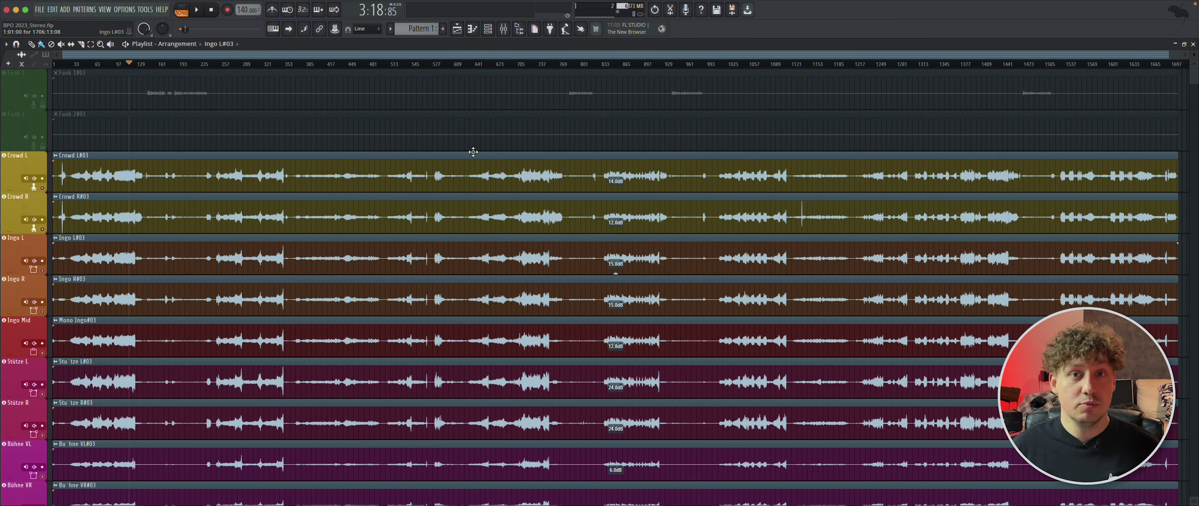
# Review the colour-coded channels in the maximized mixer, and close the mixer to return to the playlist.
pyautogui.click(504, 28)
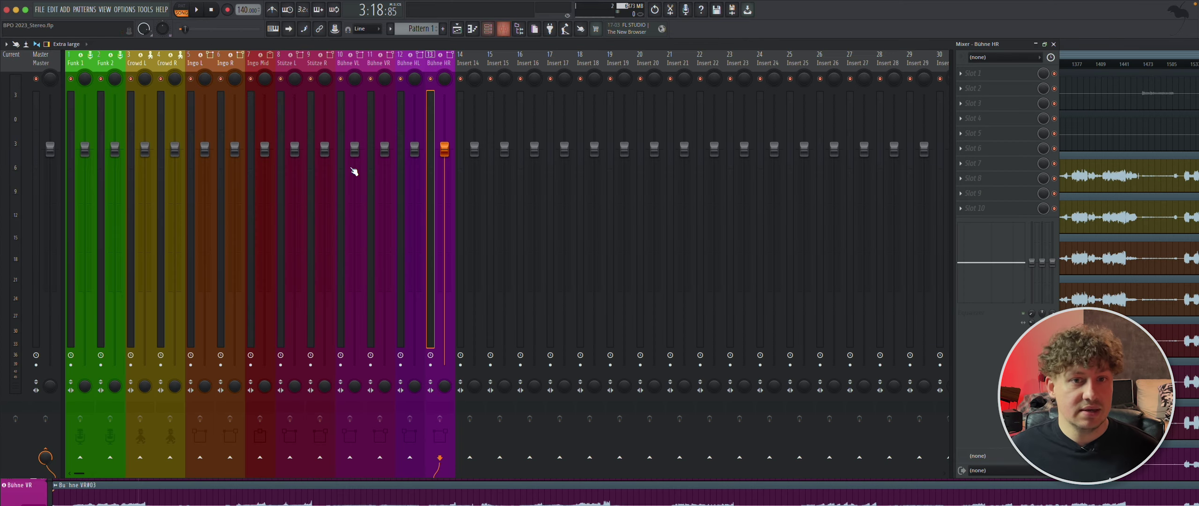
pyautogui.doubleClick(394, 45)
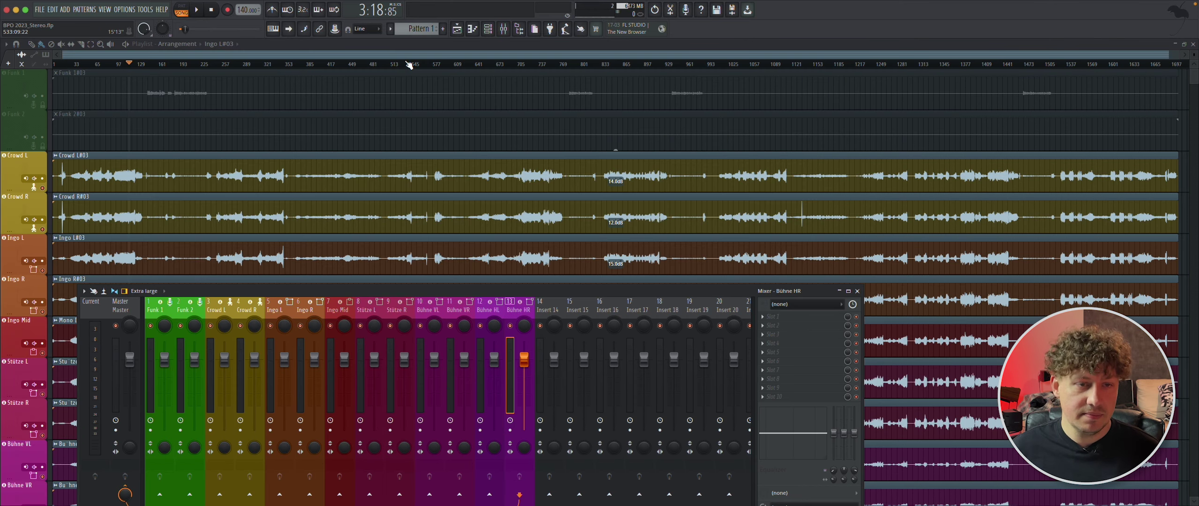
pyautogui.doubleClick(367, 290)
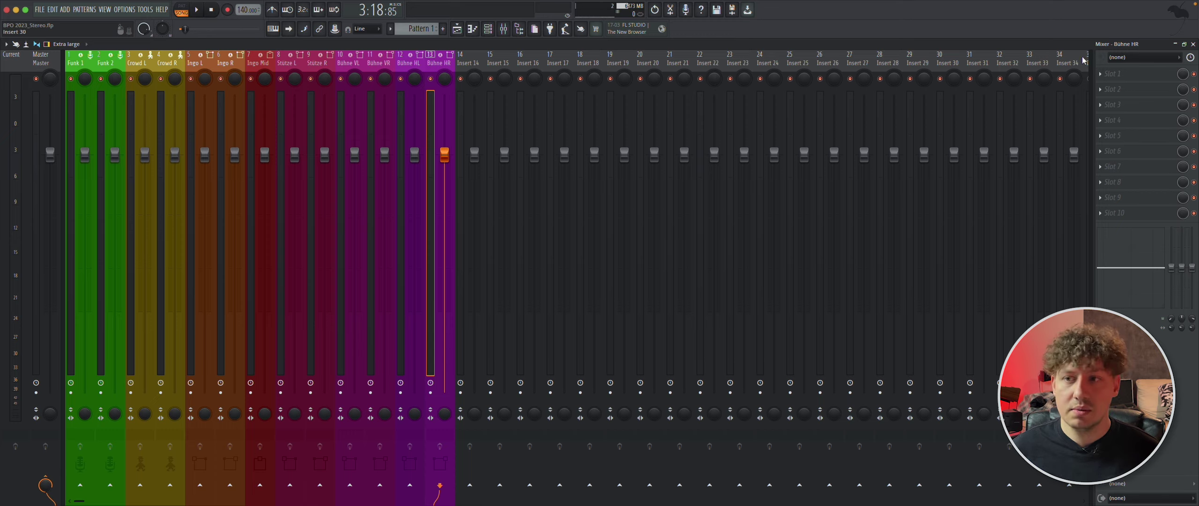
pyautogui.click(1192, 44)
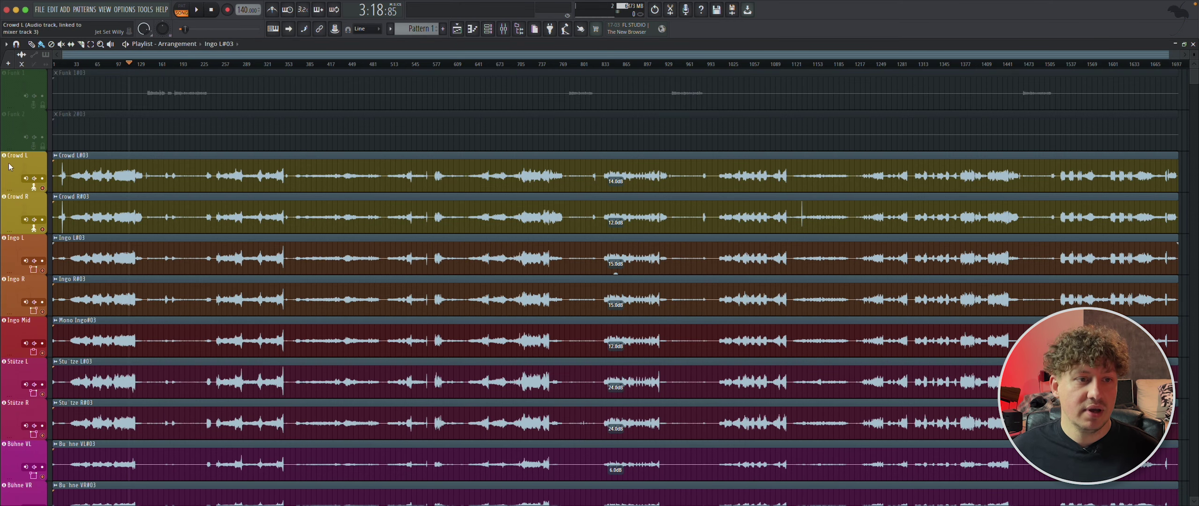
# Play only the two orange main microphone tracks from about bar 1092 to the end of the loud passage.
pyautogui.scroll(-7, 19, 185)
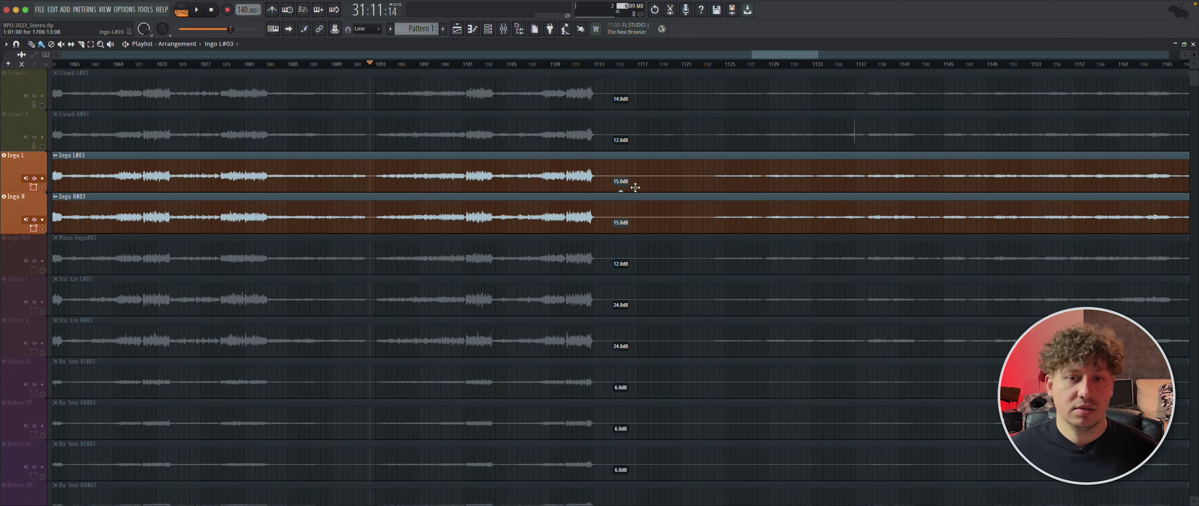
pyautogui.press('space')
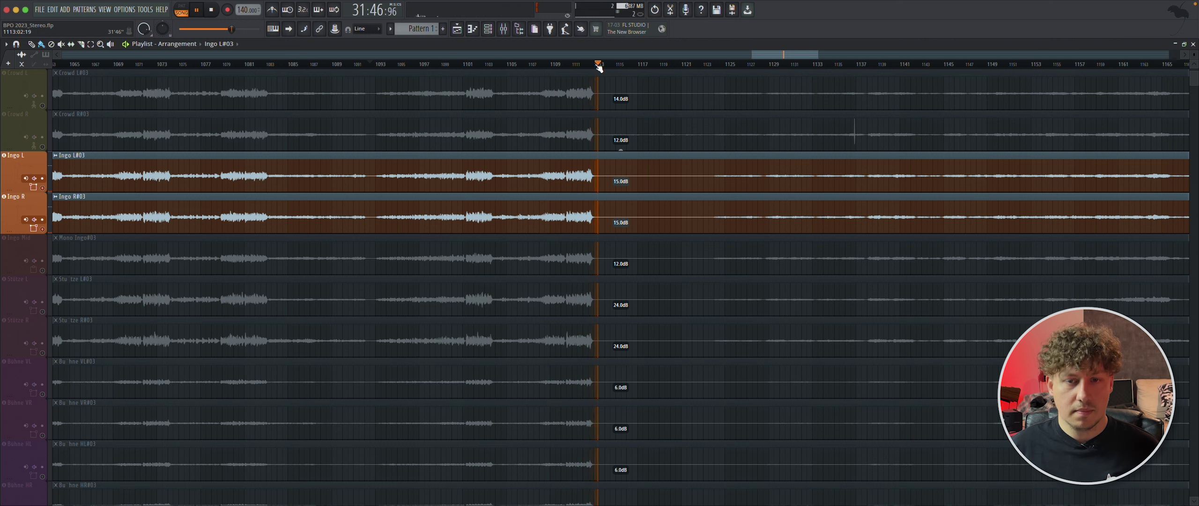
pyautogui.press('space')
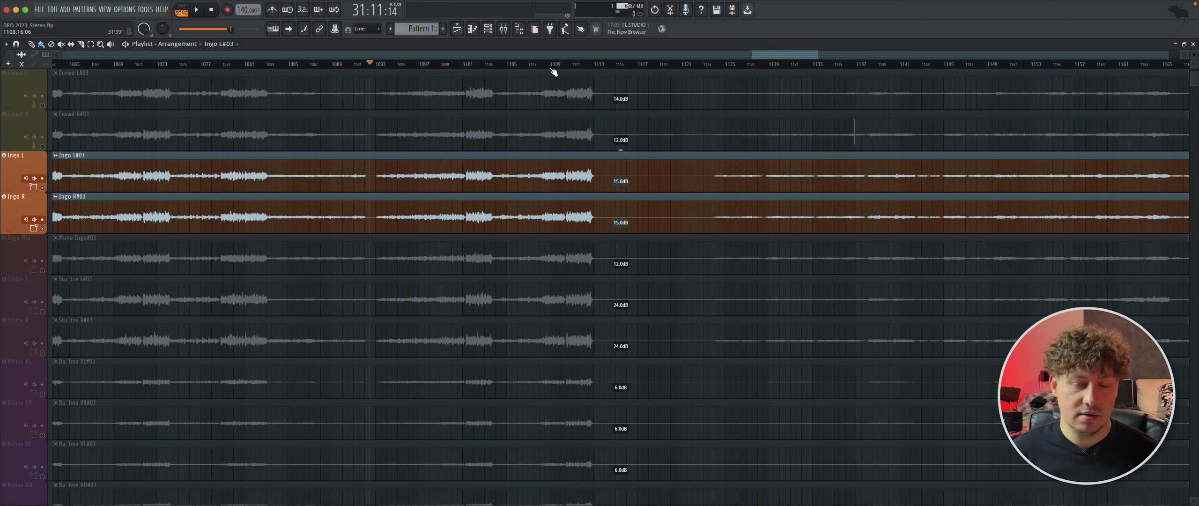
# Pan the orange L channel left and the orange R channel 100% right in the mixer, and play them from bar 1101.
pyautogui.click(504, 28)
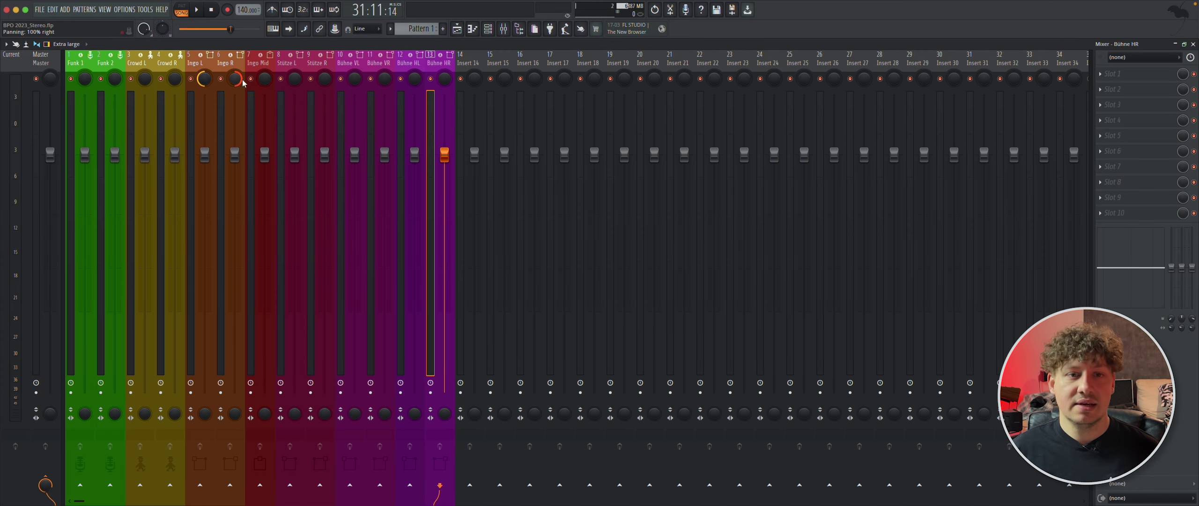
pyautogui.click(1193, 44)
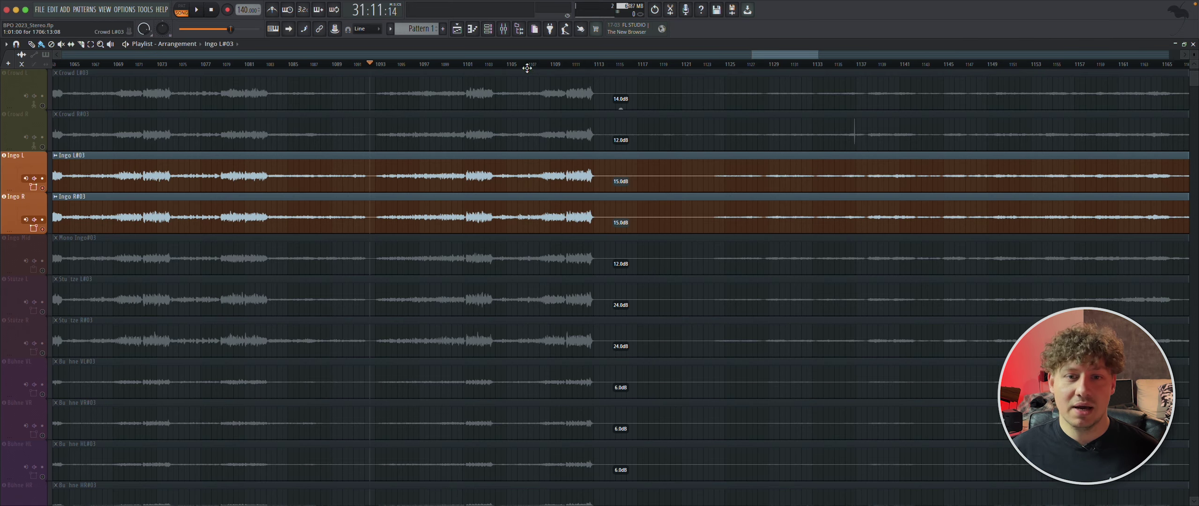
pyautogui.click(463, 66)
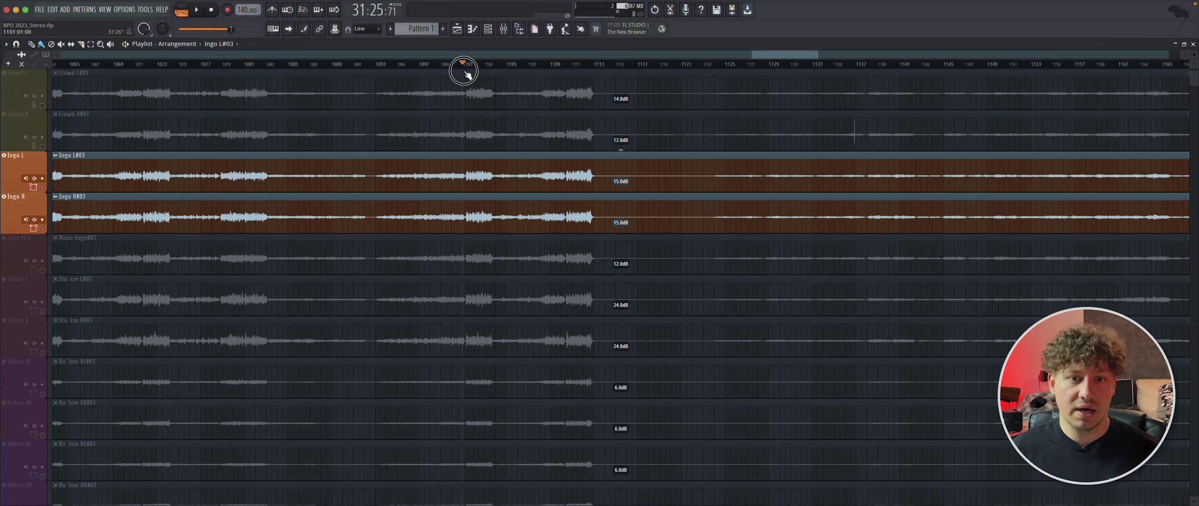
pyautogui.press('space')
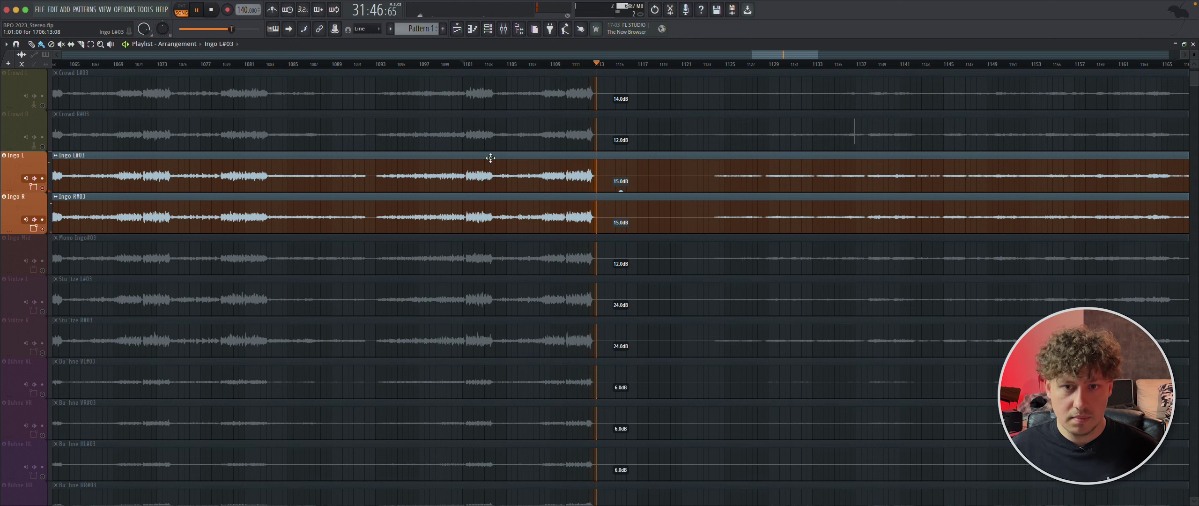
pyautogui.press('space')
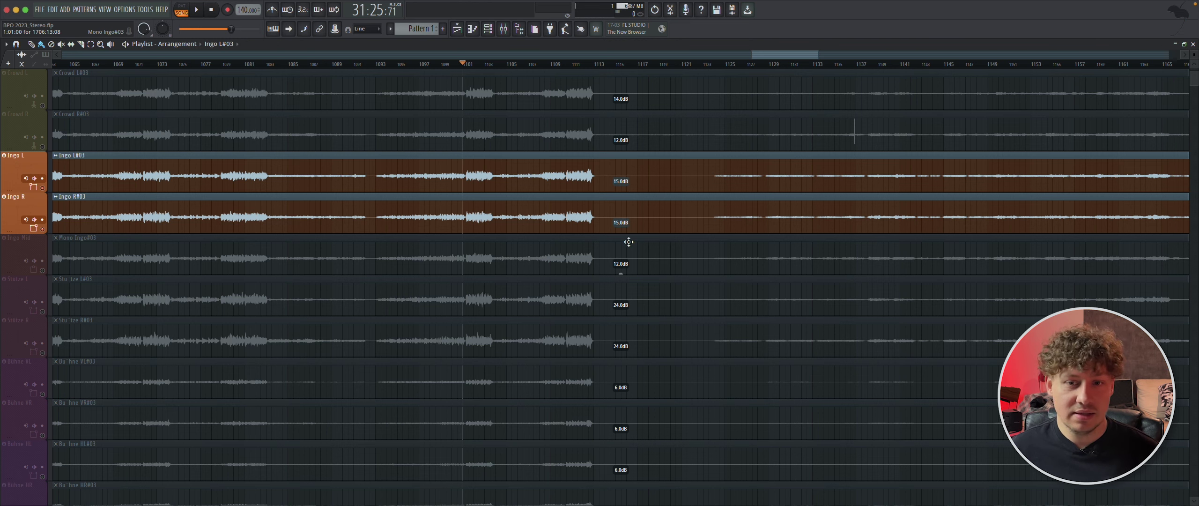
# Unmute Crowd L and Crowd R alongside the two orange tracks, and place the playhead at the loud passage at bar 1101.
pyautogui.scroll(-2, 599, 239)
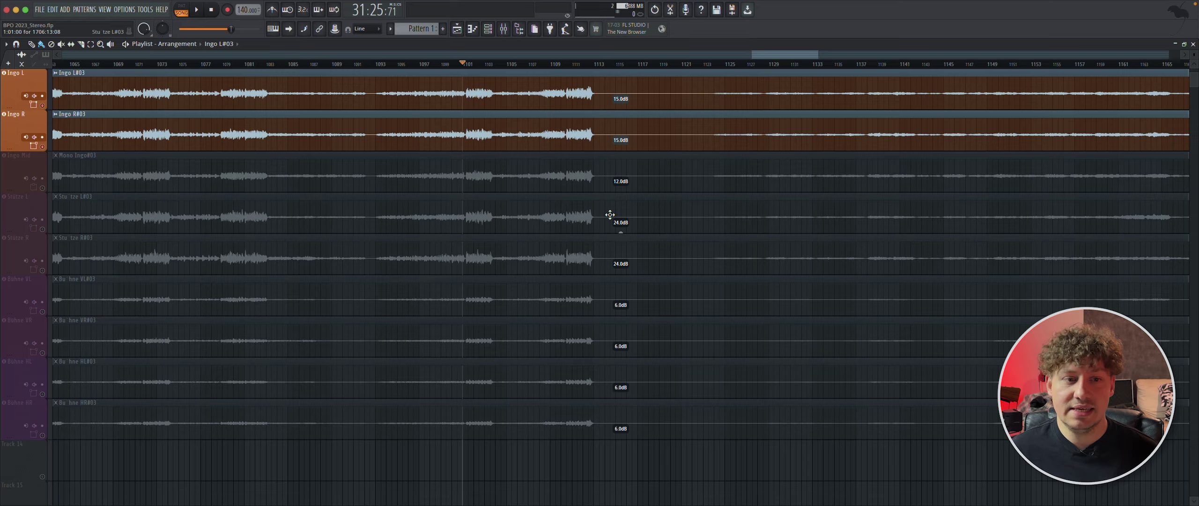
pyautogui.scroll(-6, 610, 215)
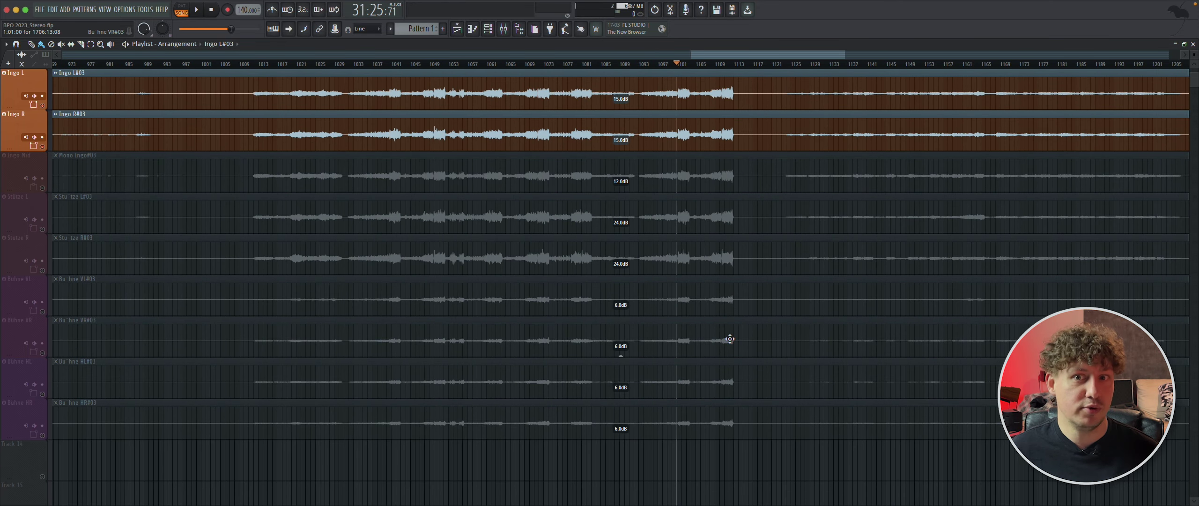
pyautogui.scroll(3, 730, 338)
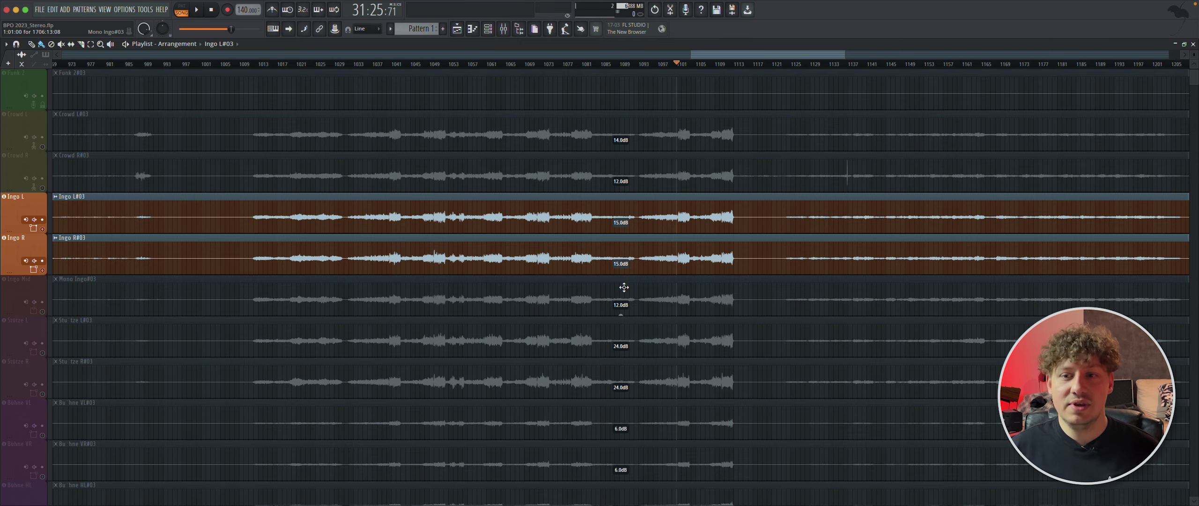
pyautogui.scroll(-8, 625, 281)
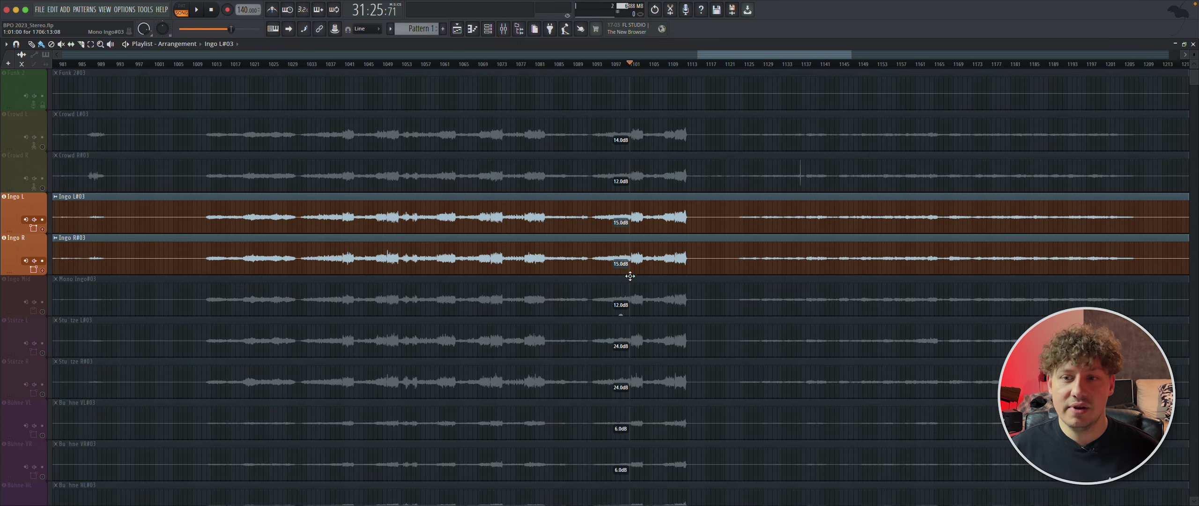
pyautogui.click(43, 147)
pyautogui.click(42, 187)
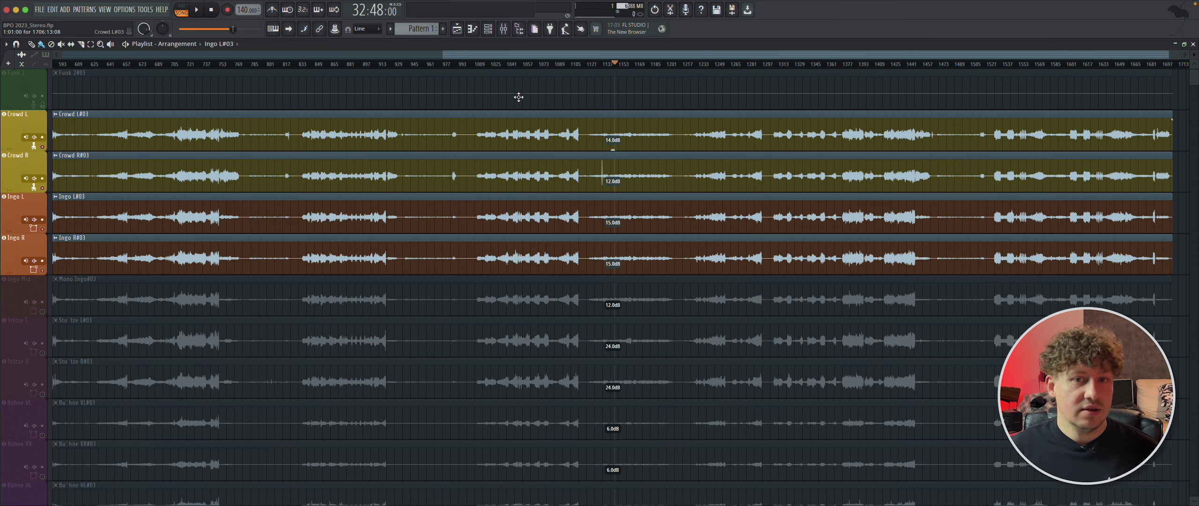
pyautogui.scroll(10, 514, 79)
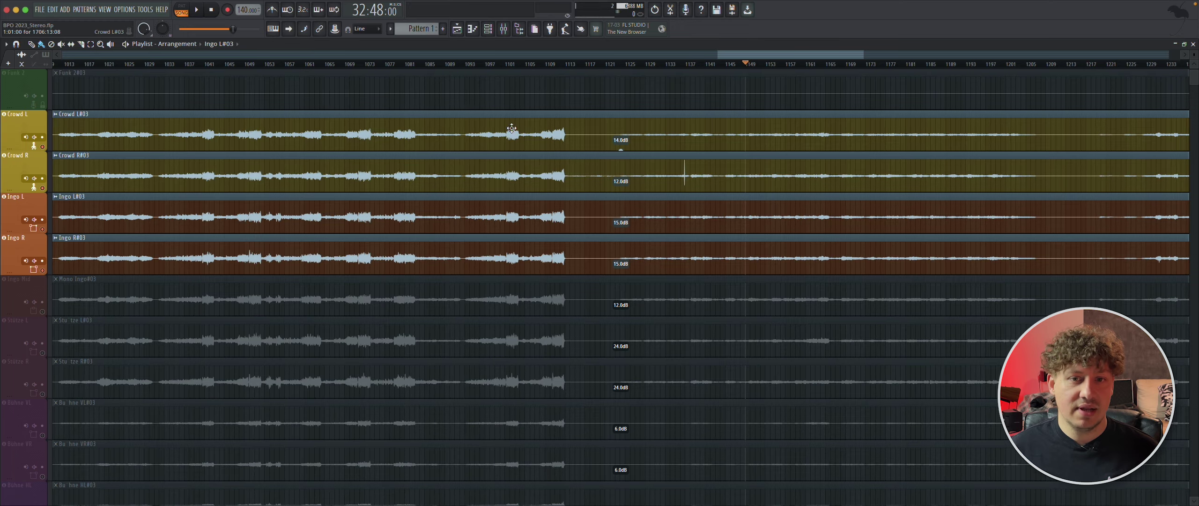
pyautogui.click(480, 69)
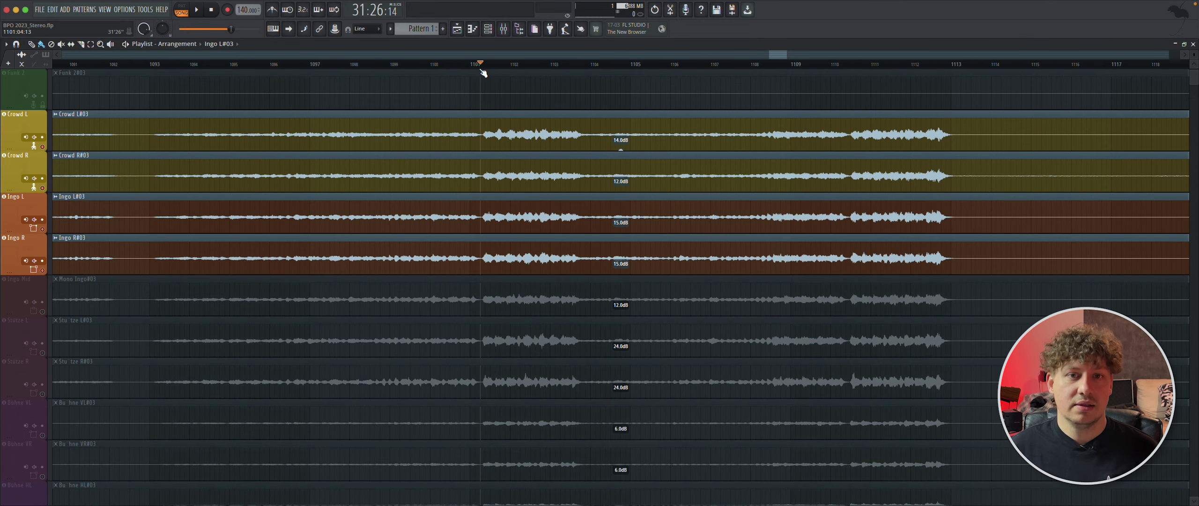
# Pan the Crowd L channel left and the Crowd R channel right in the mixer, and return to the playlist.
pyautogui.click(503, 29)
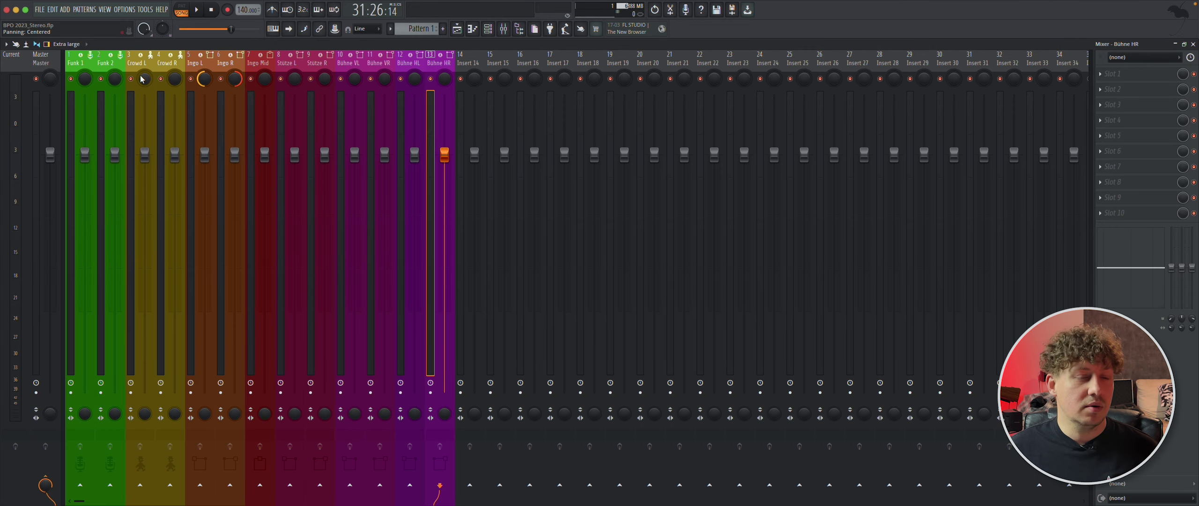
pyautogui.rightClick(119, 5)
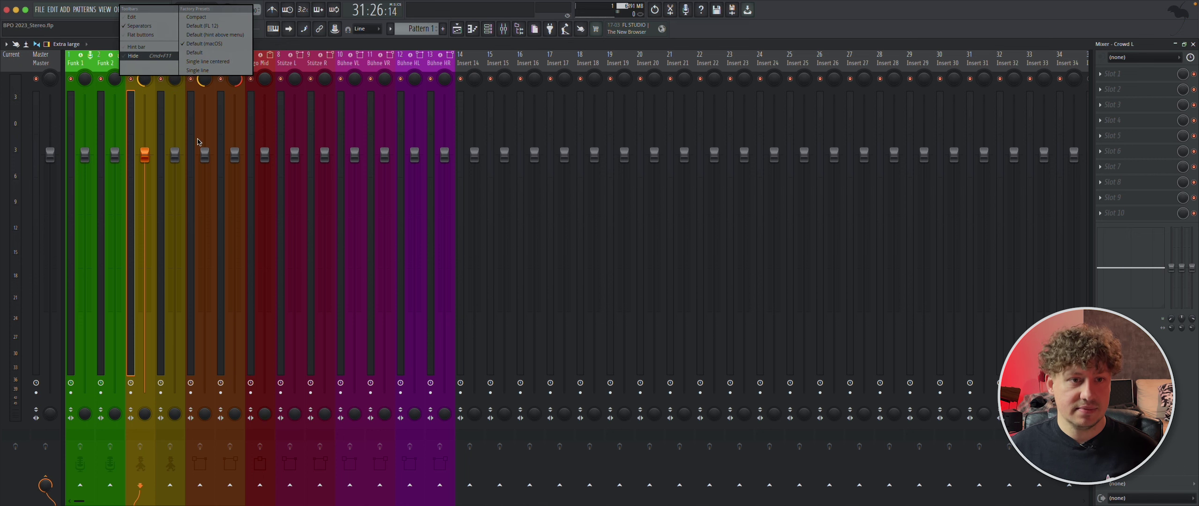
pyautogui.click(378, 48)
pyautogui.moveTo(178, 78); pyautogui.dragTo(177, 37)
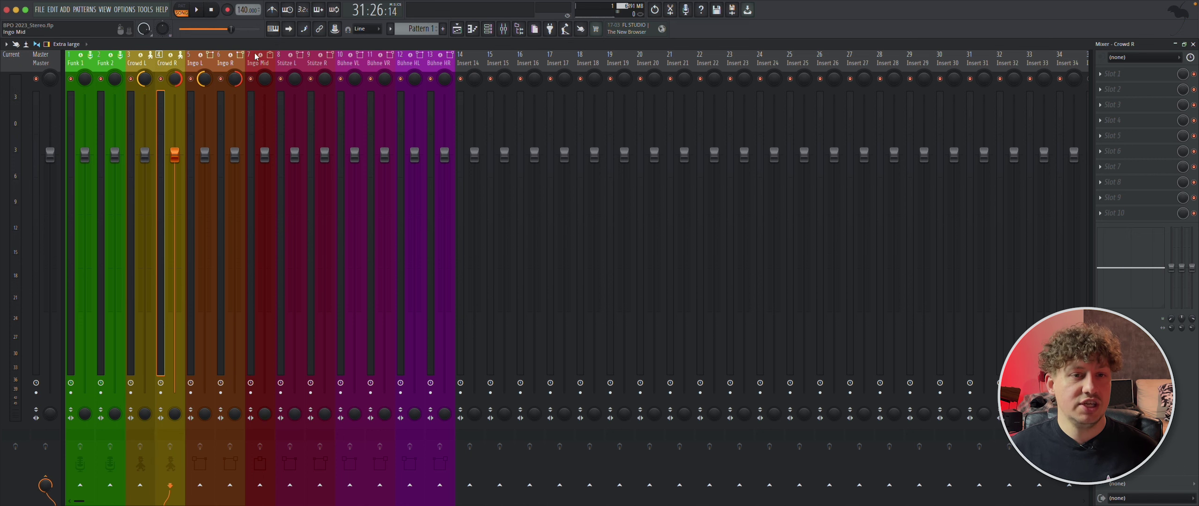
pyautogui.click(1193, 44)
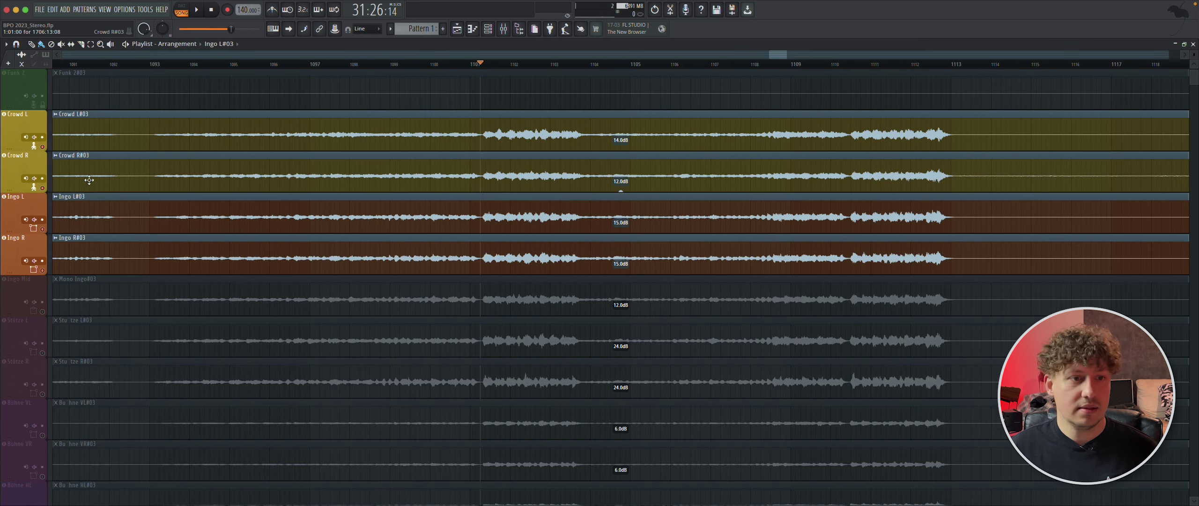
# Mute both Crowd tracks, play the orange pair alone from bar 1101, and bring the Crowd tracks back in during playback.
pyautogui.click(42, 147)
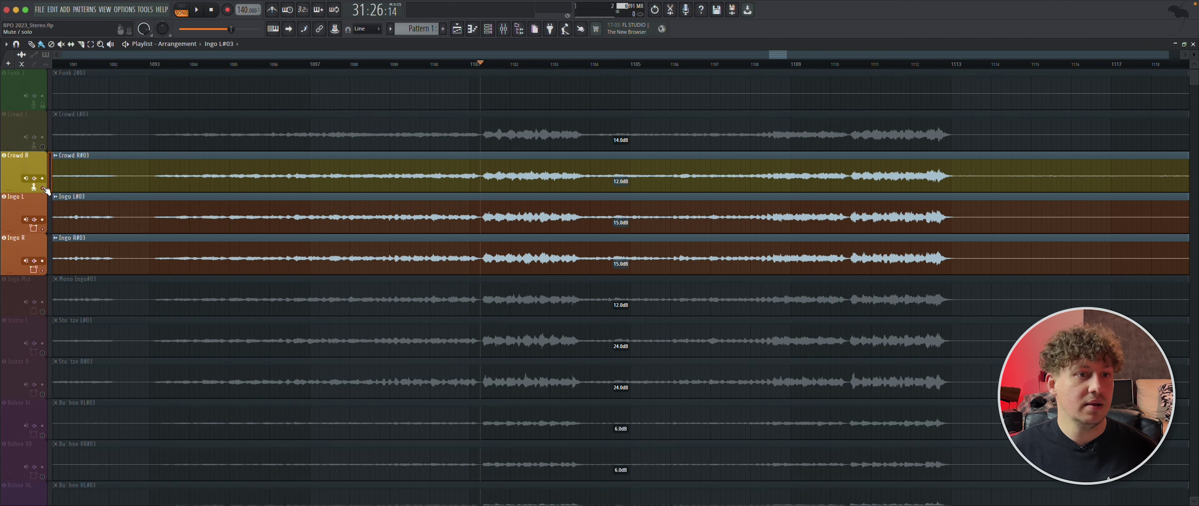
pyautogui.click(42, 187)
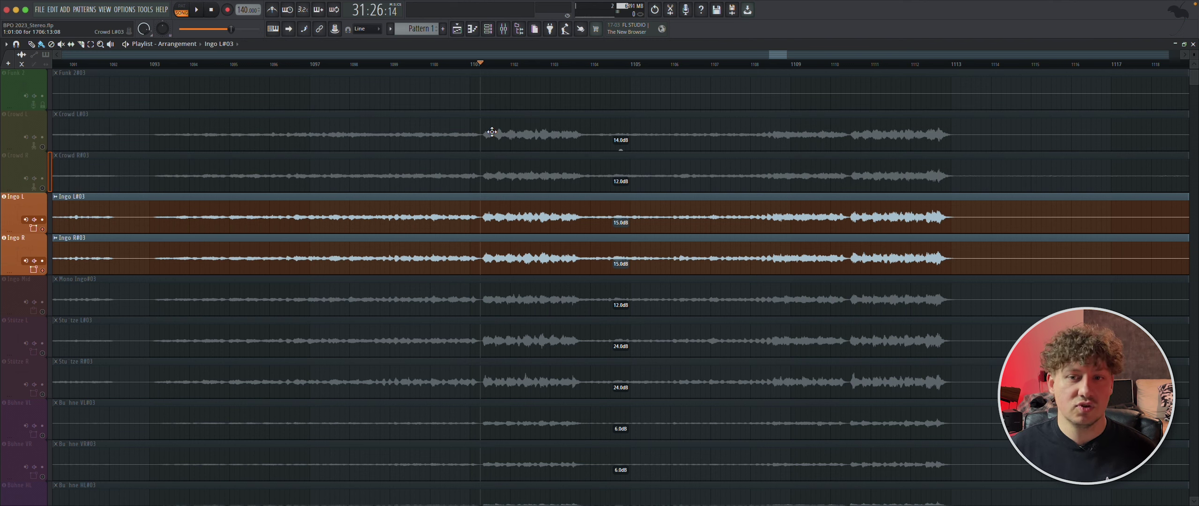
pyautogui.press('space')
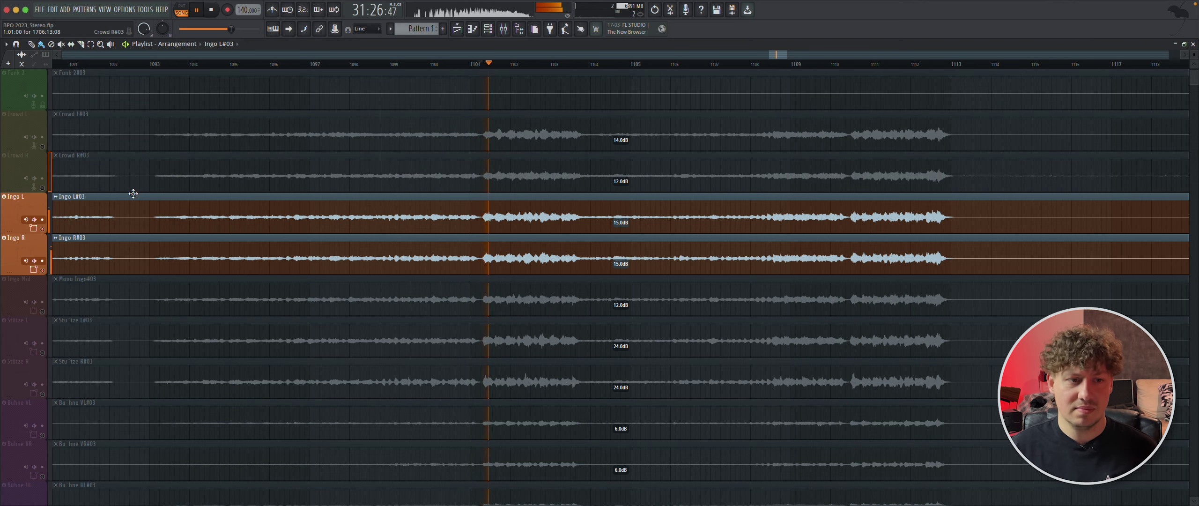
pyautogui.click(43, 189)
pyautogui.click(43, 147)
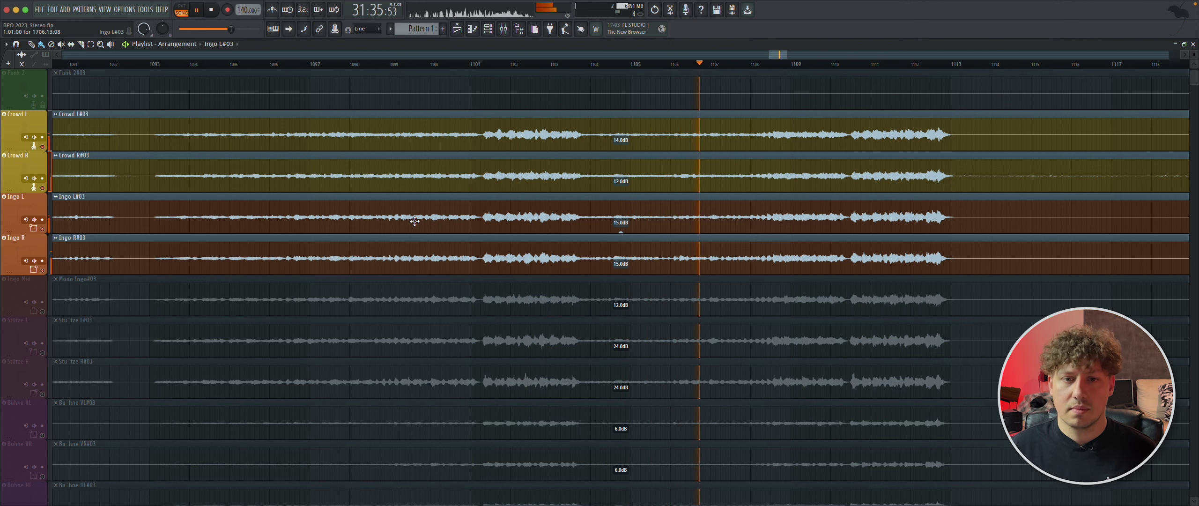
# Set the Crowd L clip gain to 12 dB during playback, and stop at the end of the loud passage.
pyautogui.moveTo(621, 148); pyautogui.dragTo(621, 153)
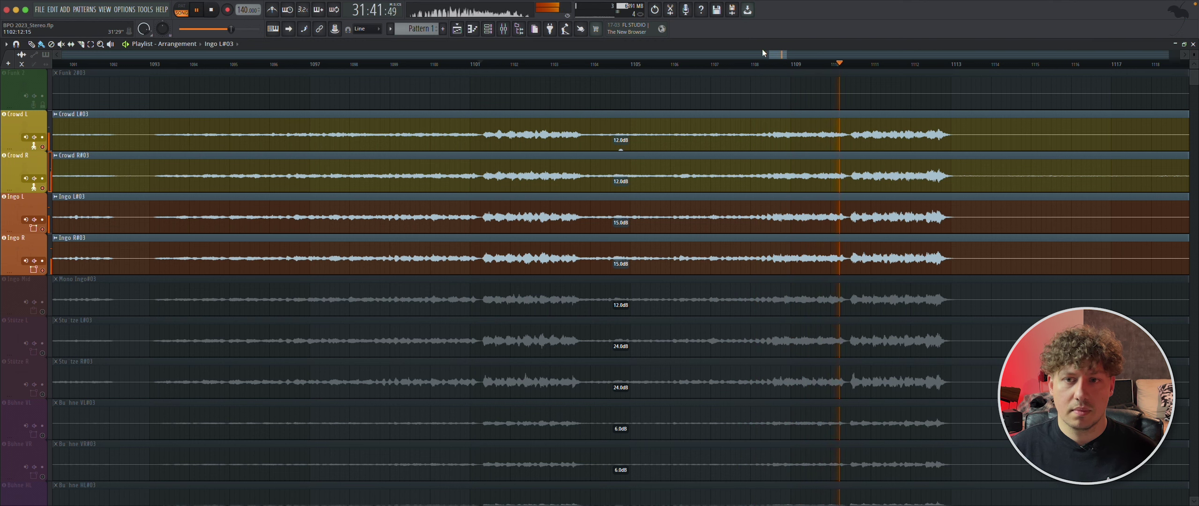
pyautogui.moveTo(773, 56); pyautogui.dragTo(772, 56)
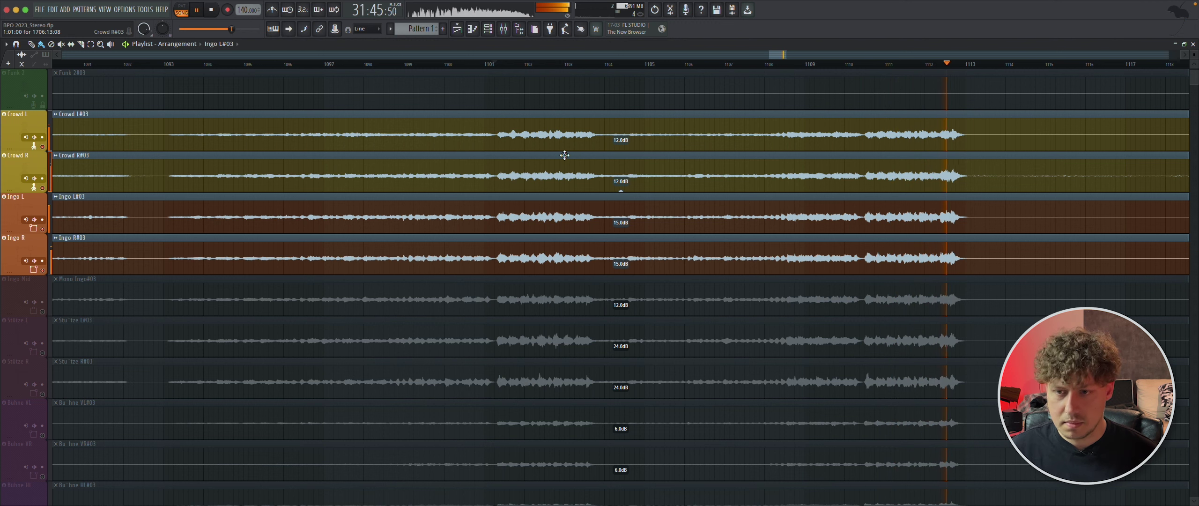
pyautogui.press('space')
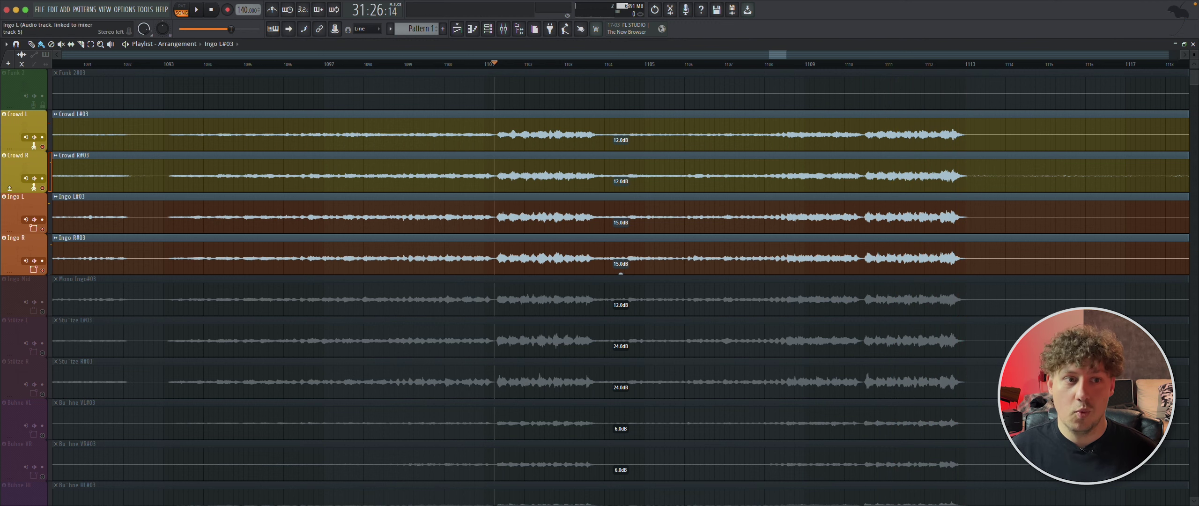
# Leave only Crowd L and Crowd R audible, and play them from the loud passage just after bar 1109.
pyautogui.rightClick(43, 188)
pyautogui.click(44, 147)
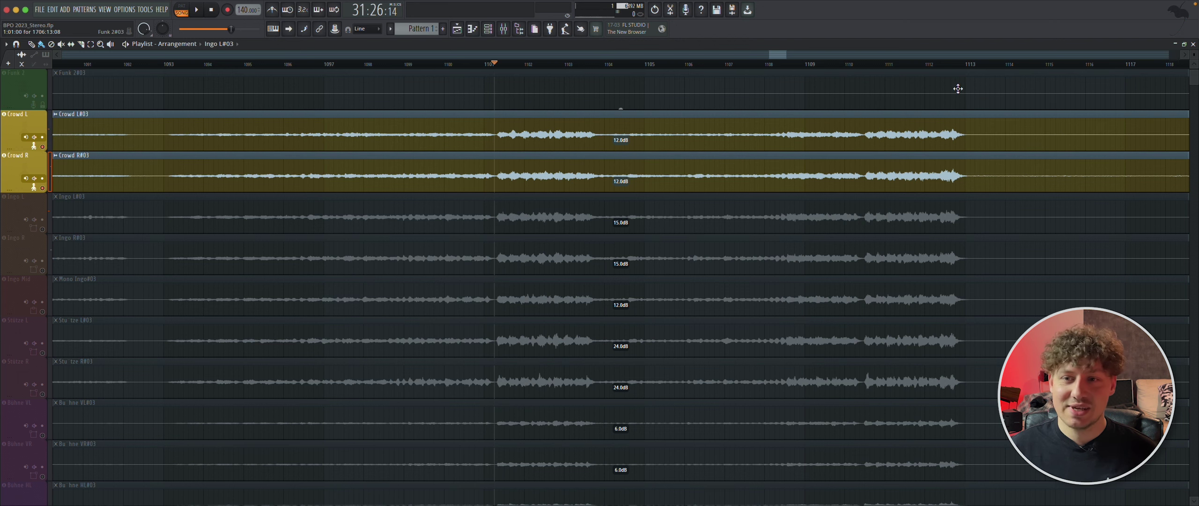
pyautogui.moveTo(803, 65); pyautogui.dragTo(852, 75)
pyautogui.press('space')
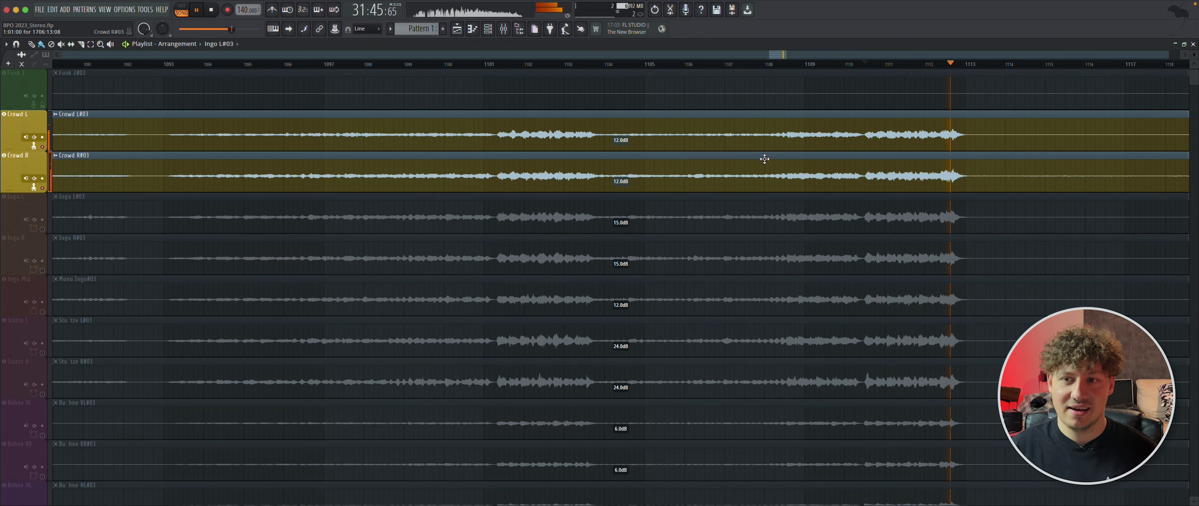
pyautogui.press('space')
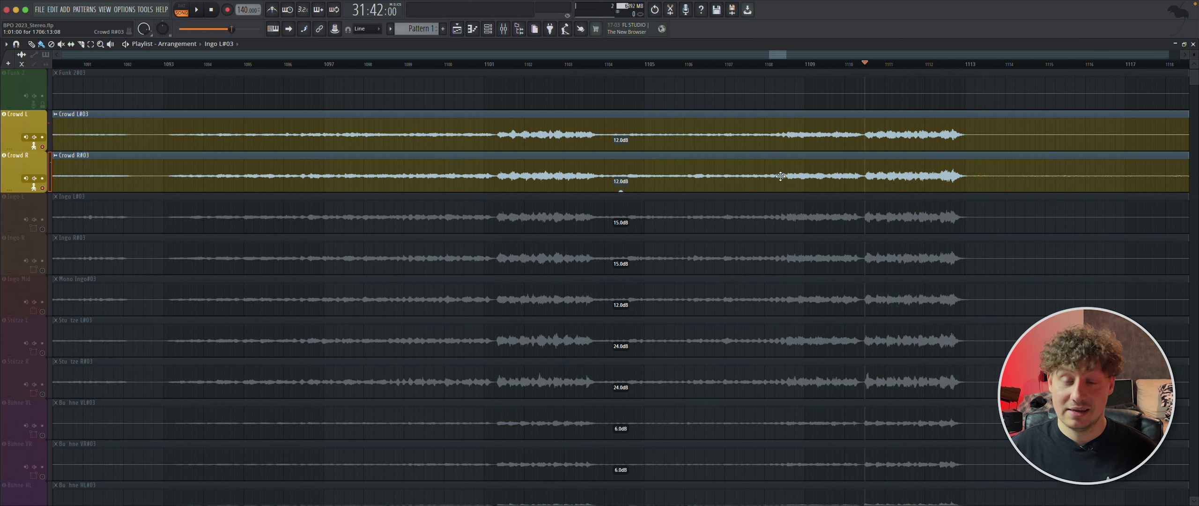
# Examine the Crowd waveforms across the whole recording against the other tracks, placing the playhead after the loud passage at about bar 1470.
pyautogui.scroll(-8, 780, 177)
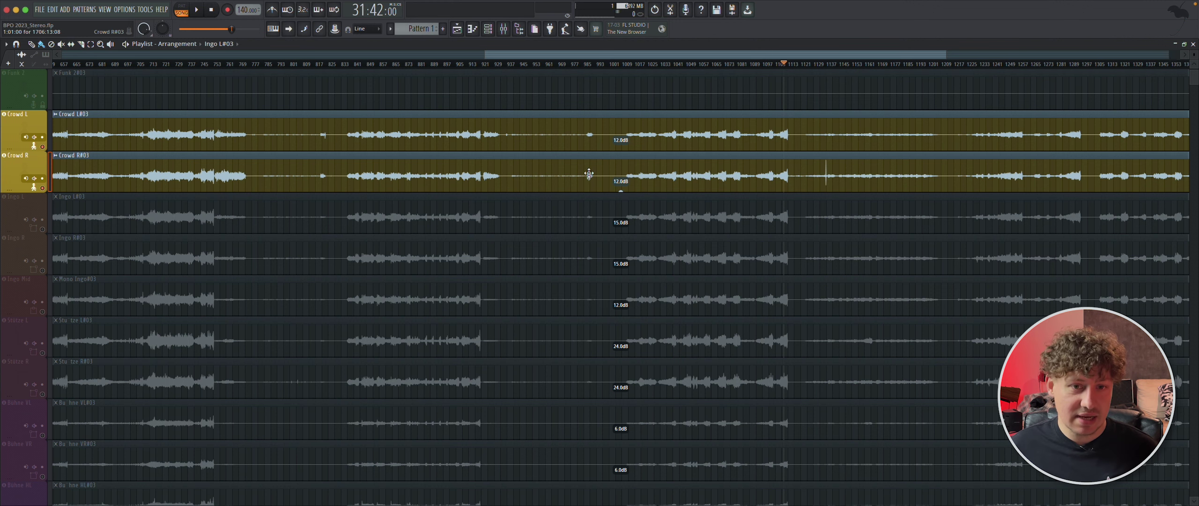
pyautogui.moveTo(395, 67); pyautogui.dragTo(1042, 70)
pyautogui.click(1041, 70)
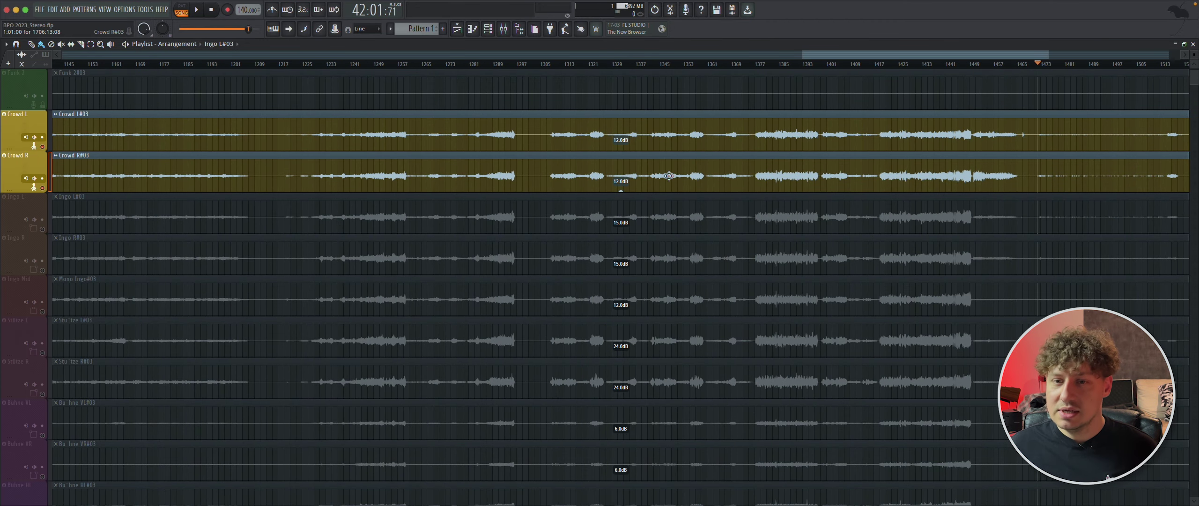
pyautogui.scroll(-5, 1040, 70)
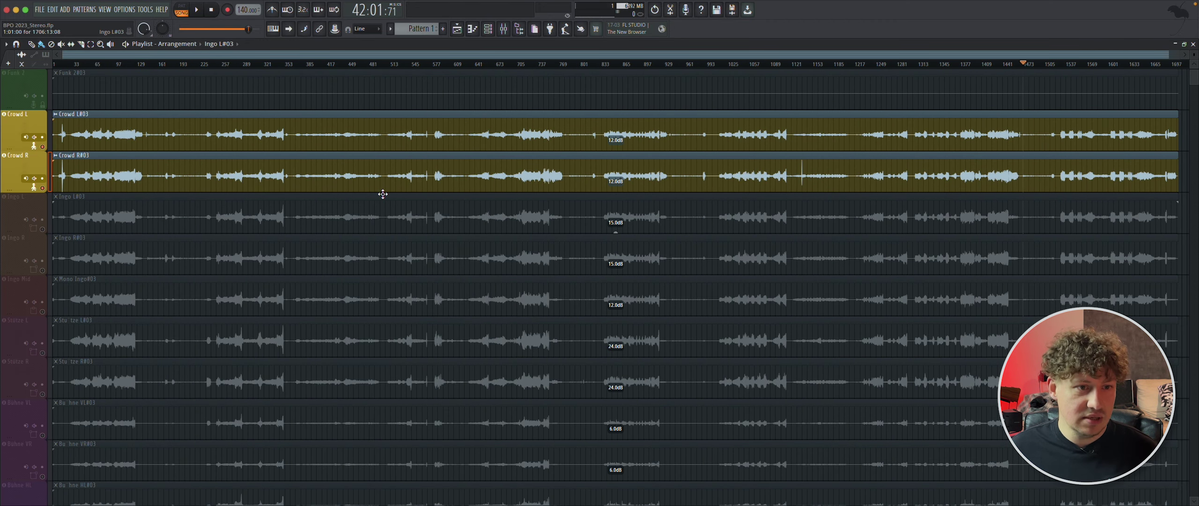
pyautogui.scroll(-2, 394, 191)
pyautogui.scroll(3, 478, 206)
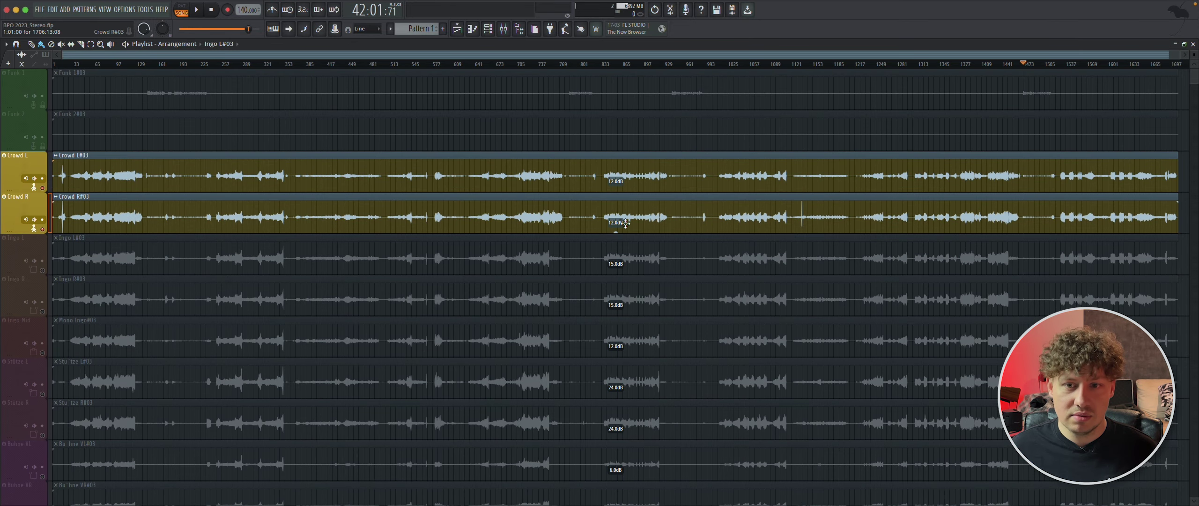
# Play the Crowd tracks from about bar 920 through the section where mainly the crowd microphones carry signal.
pyautogui.scroll(5, 720, 223)
pyautogui.scroll(3, 529, 201)
pyautogui.click(267, 64)
pyautogui.click(244, 64)
pyautogui.press('space')
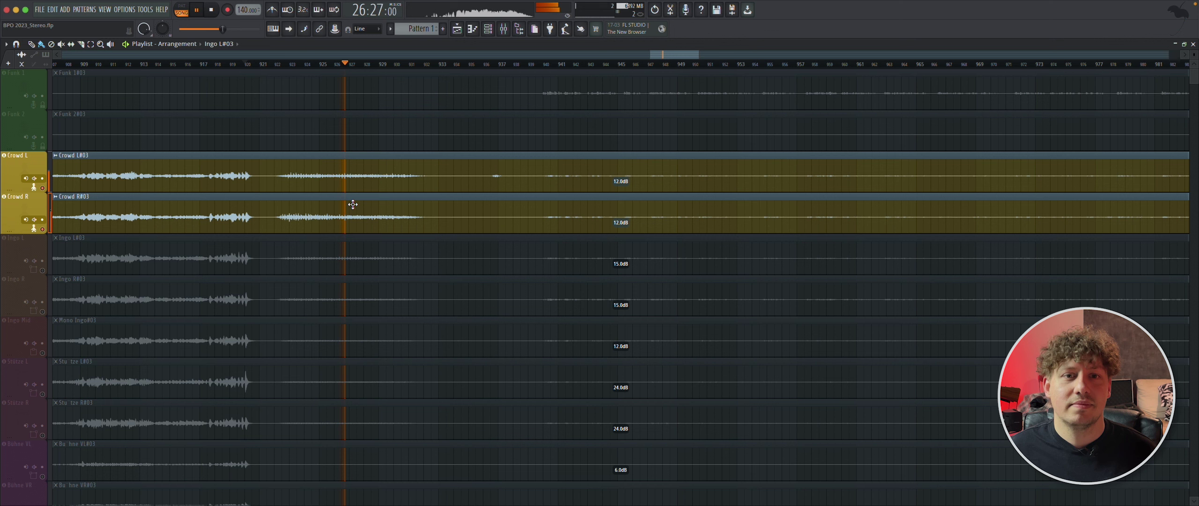
pyautogui.press('space')
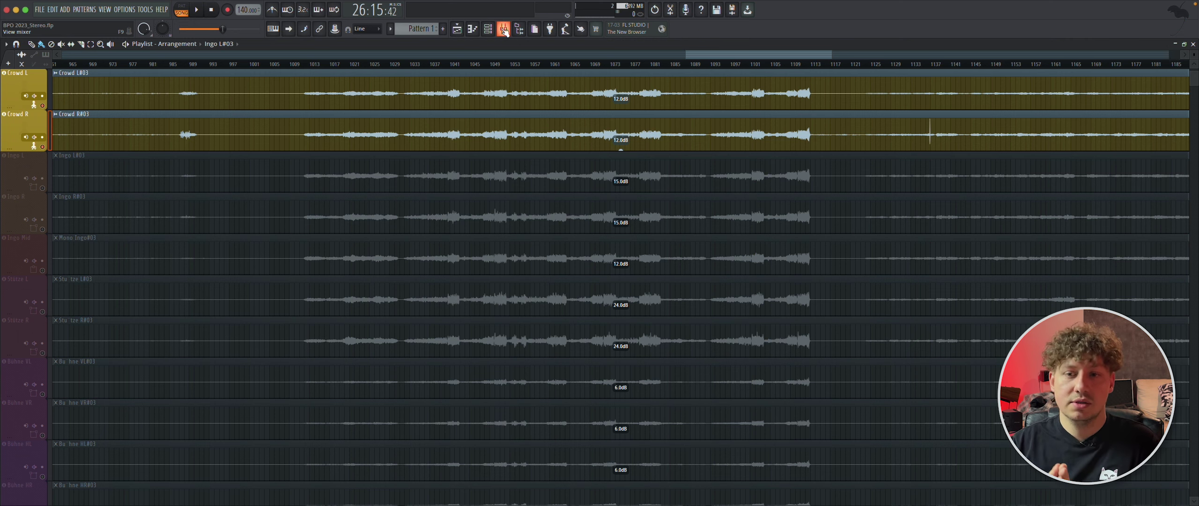
# Examine the recorded mixer tracks one microphone group after another, from Funk 1 through Bühne HR.
pyautogui.click(503, 29)
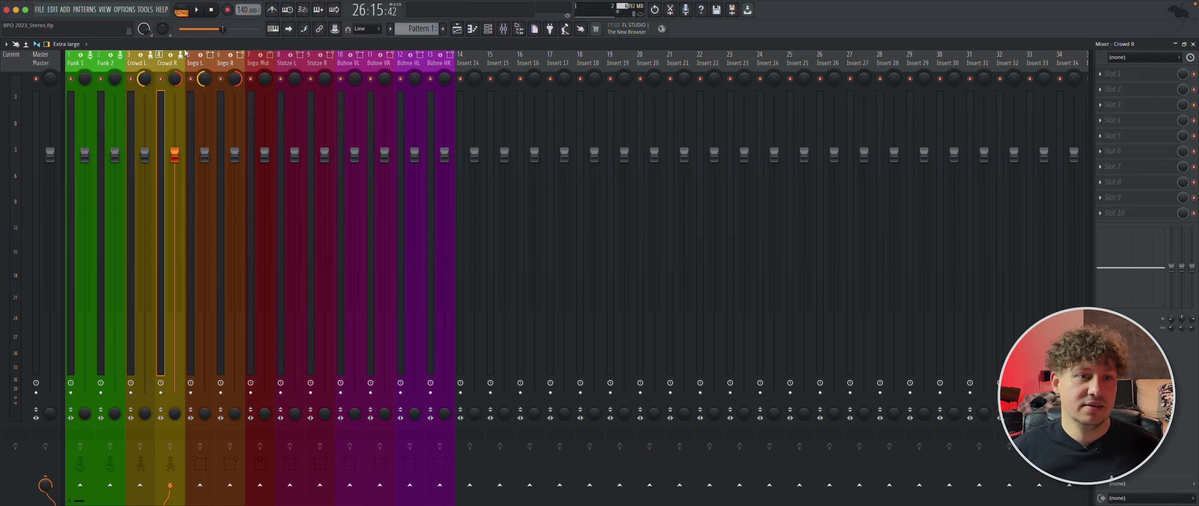
pyautogui.click(83, 67)
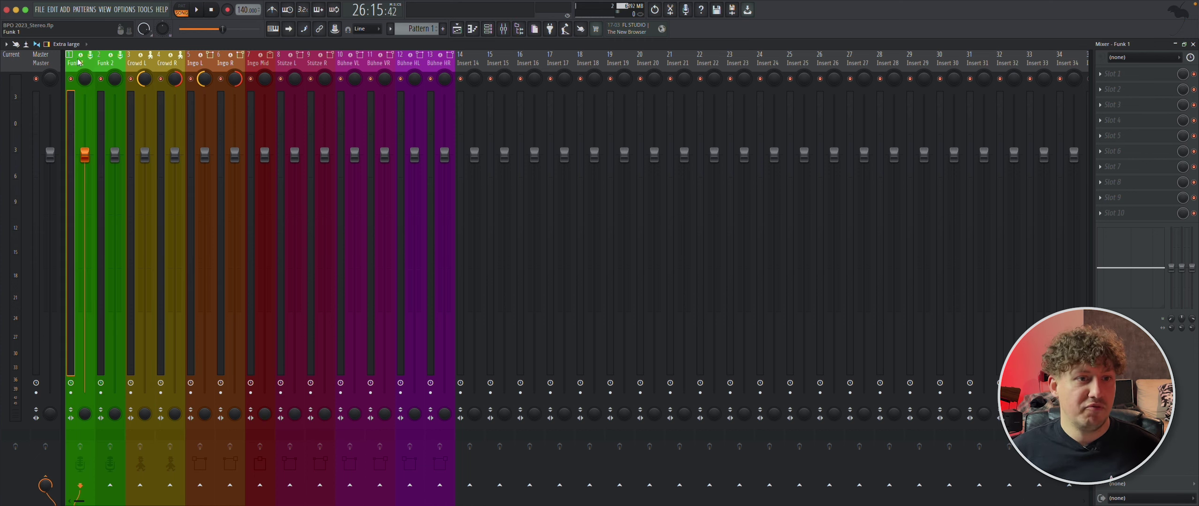
pyautogui.click(114, 67)
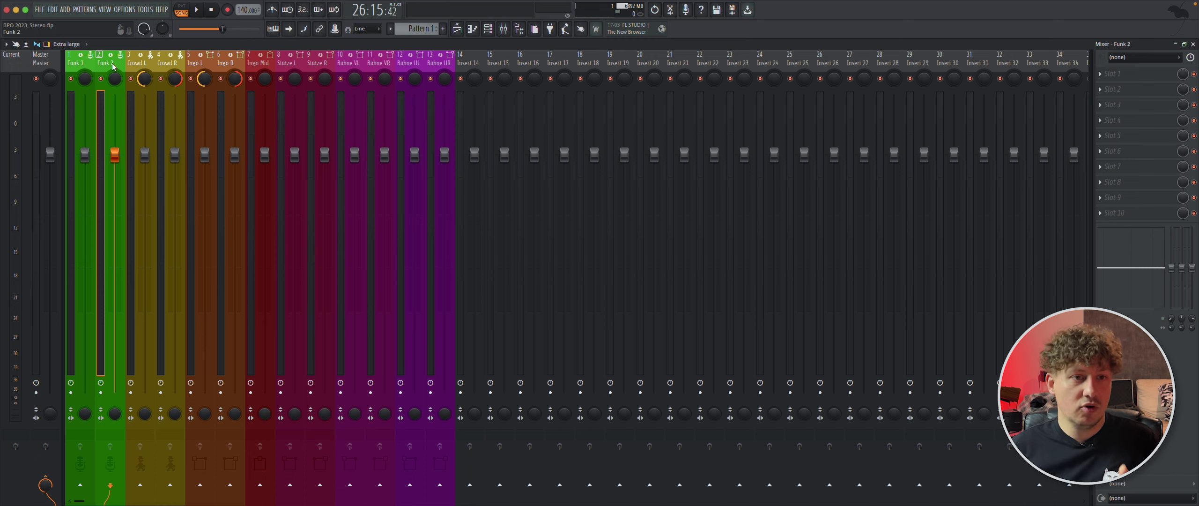
pyautogui.click(143, 64)
pyautogui.click(171, 64)
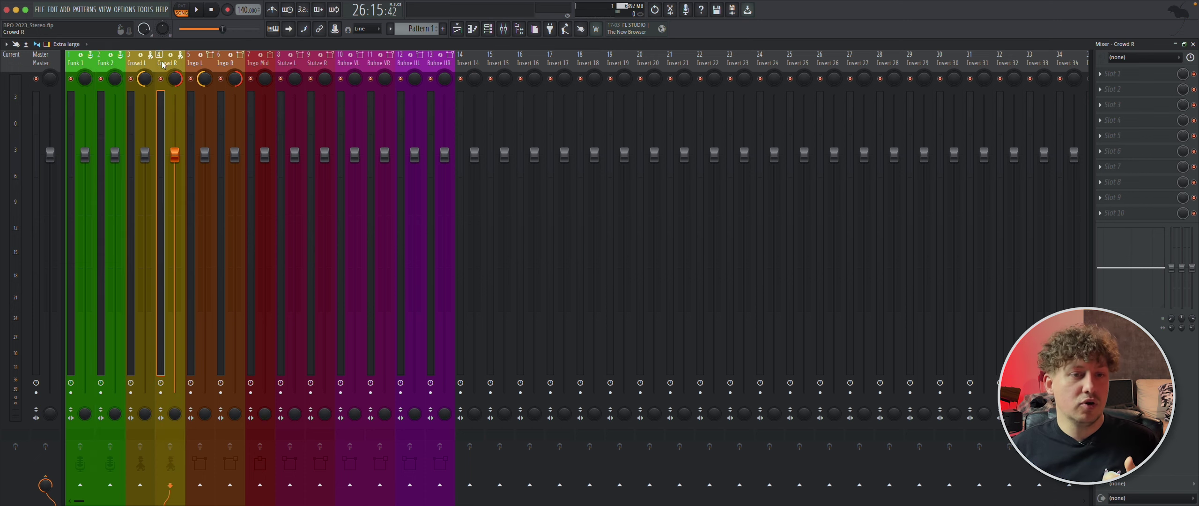
pyautogui.click(193, 64)
pyautogui.click(241, 63)
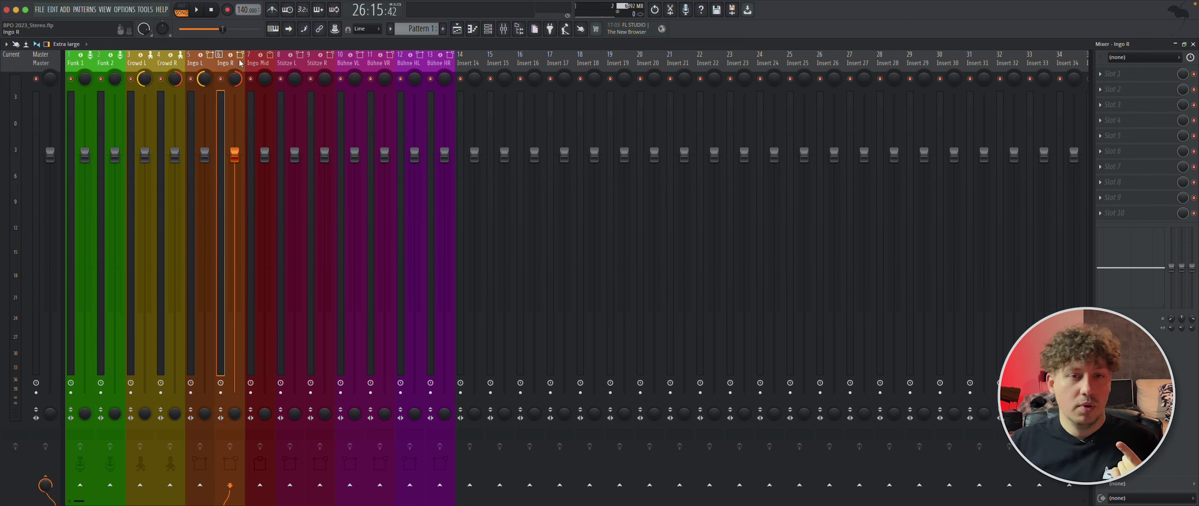
pyautogui.click(257, 71)
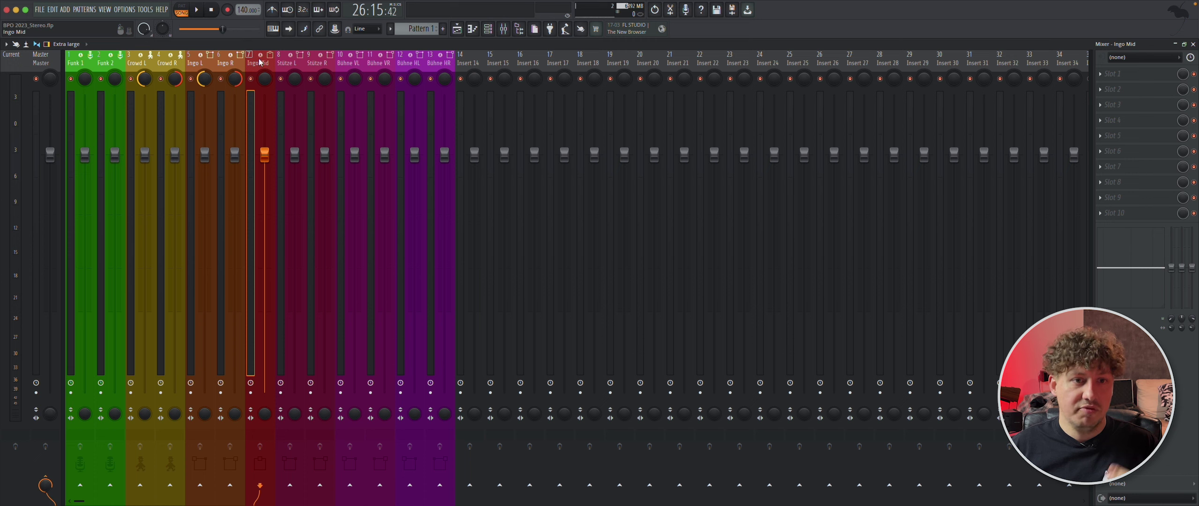
pyautogui.click(286, 63)
pyautogui.click(312, 63)
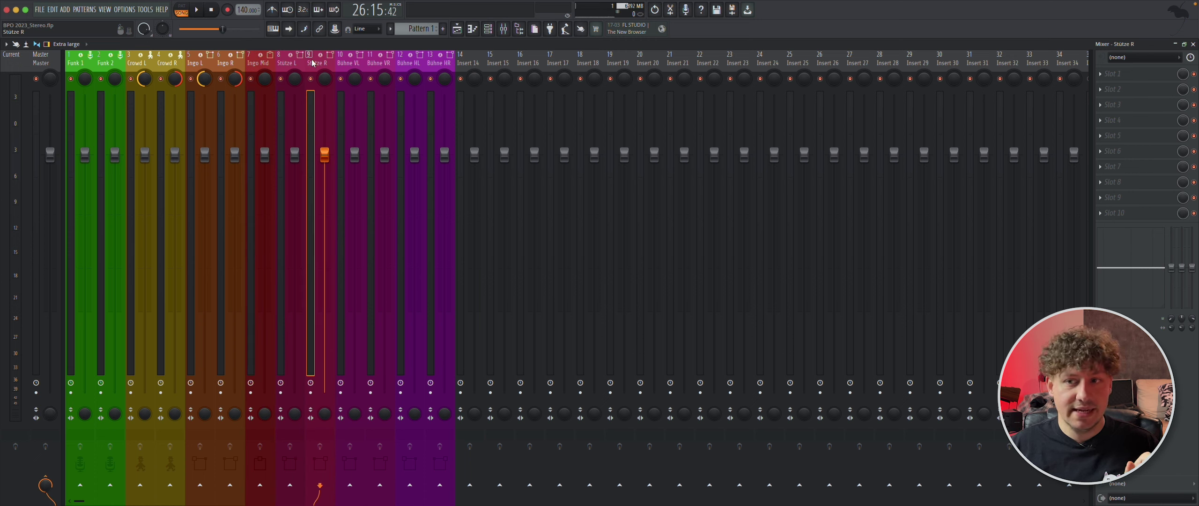
pyautogui.click(343, 63)
pyautogui.click(377, 64)
pyautogui.click(407, 63)
pyautogui.click(445, 63)
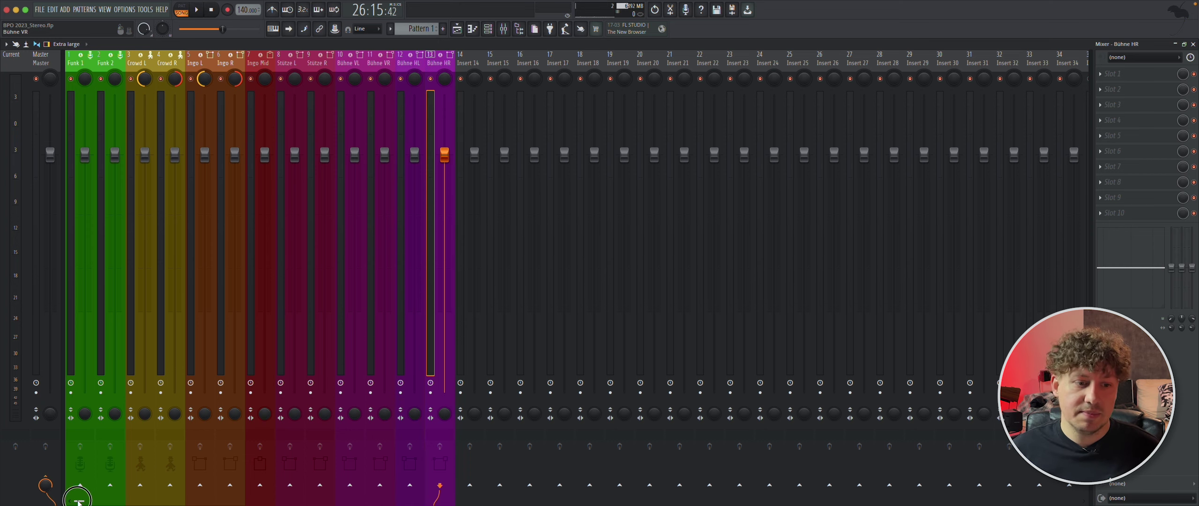
# Dock mixer Inserts 119 to 125 to the right so they stay beside the recorded tracks.
pyautogui.moveTo(79, 500); pyautogui.dragTo(1147, 478)
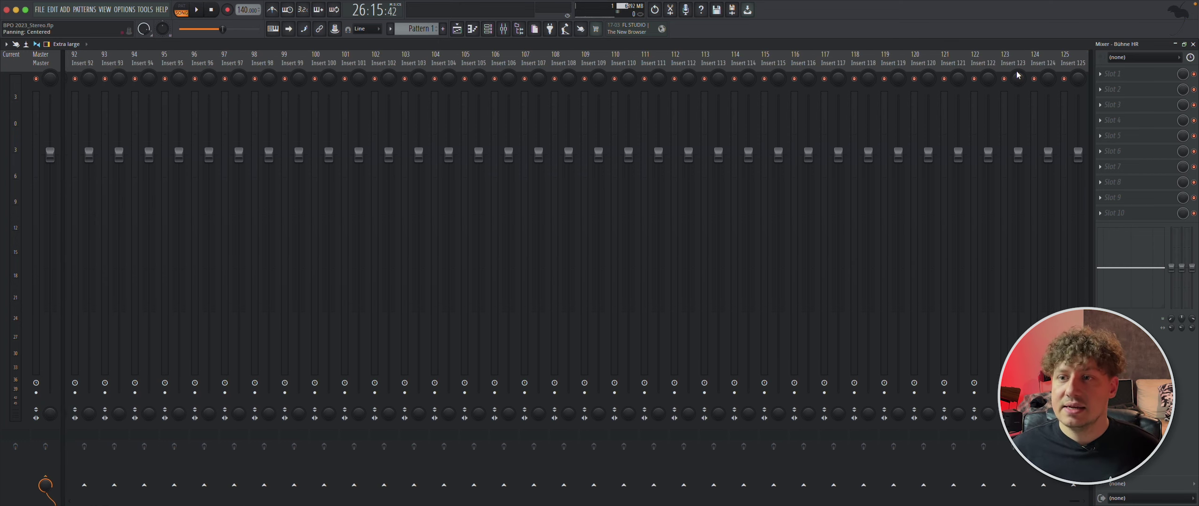
pyautogui.click(895, 65)
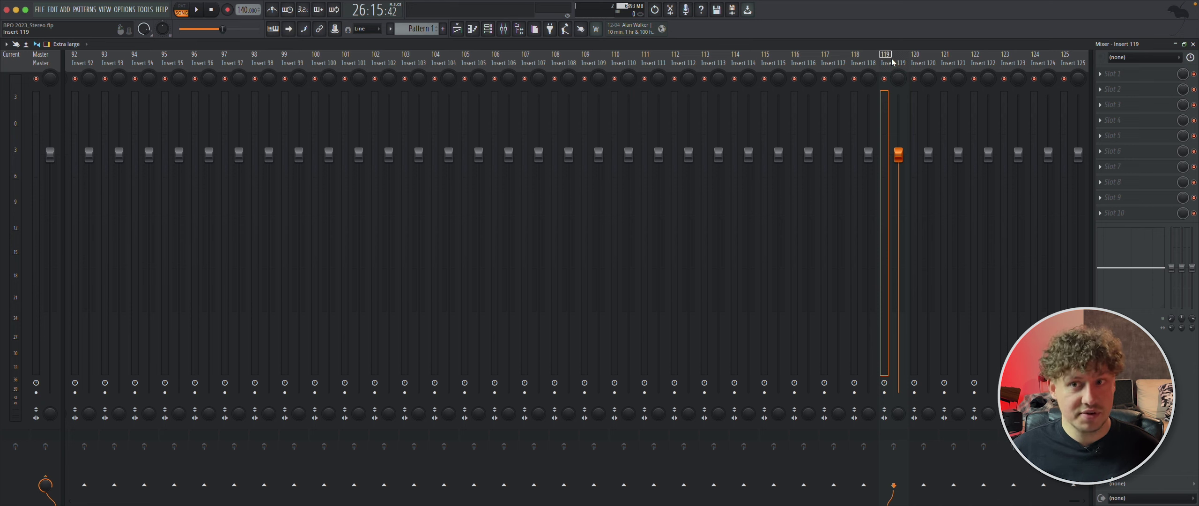
pyautogui.click(892, 61)
pyautogui.moveTo(892, 61); pyautogui.dragTo(1077, 58)
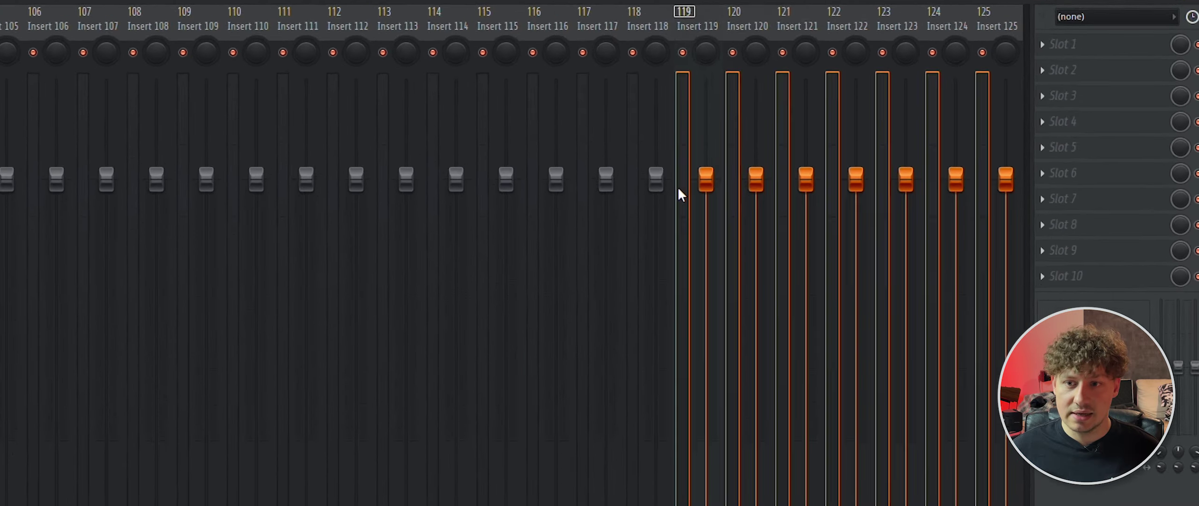
pyautogui.rightClick(883, 164)
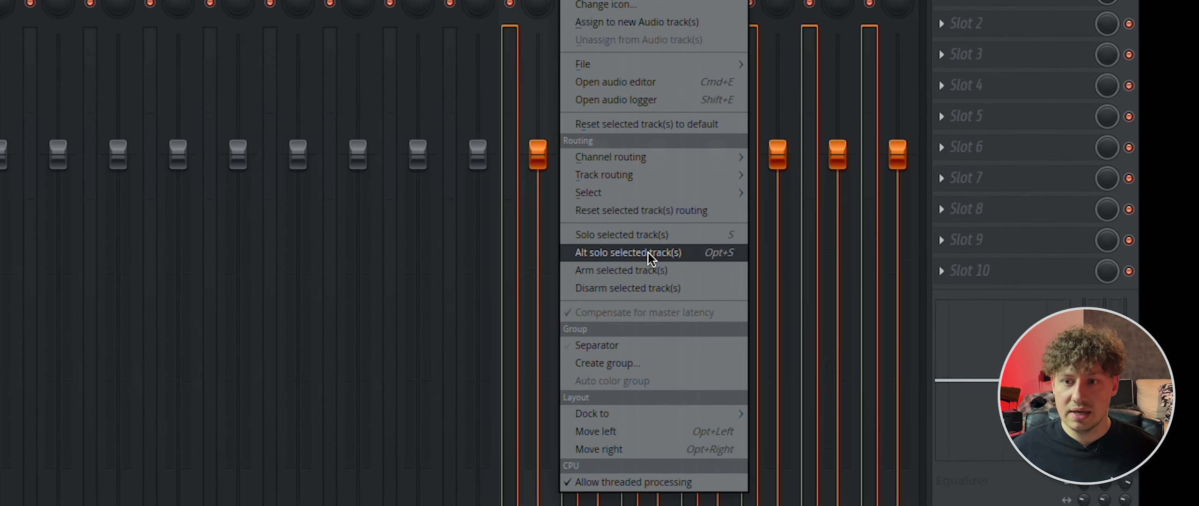
pyautogui.moveTo(641, 413)
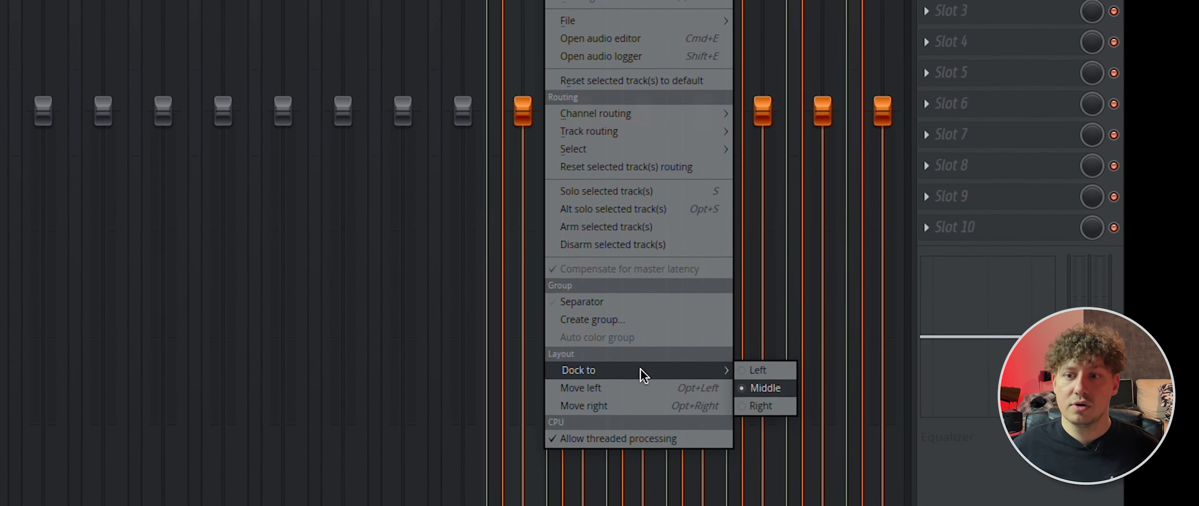
pyautogui.click(780, 362)
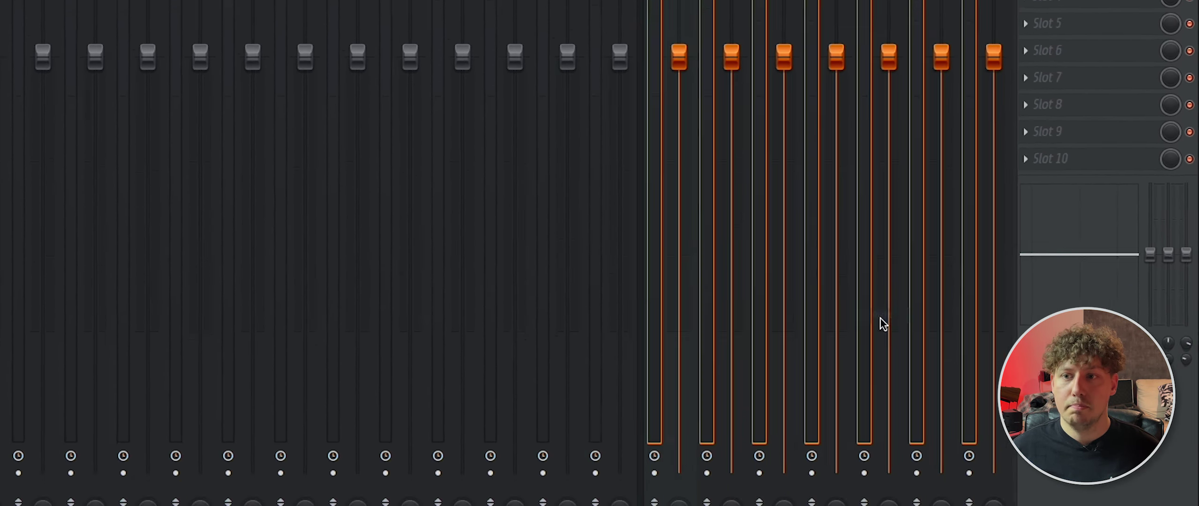
pyautogui.hscroll(-15, 737, 58)
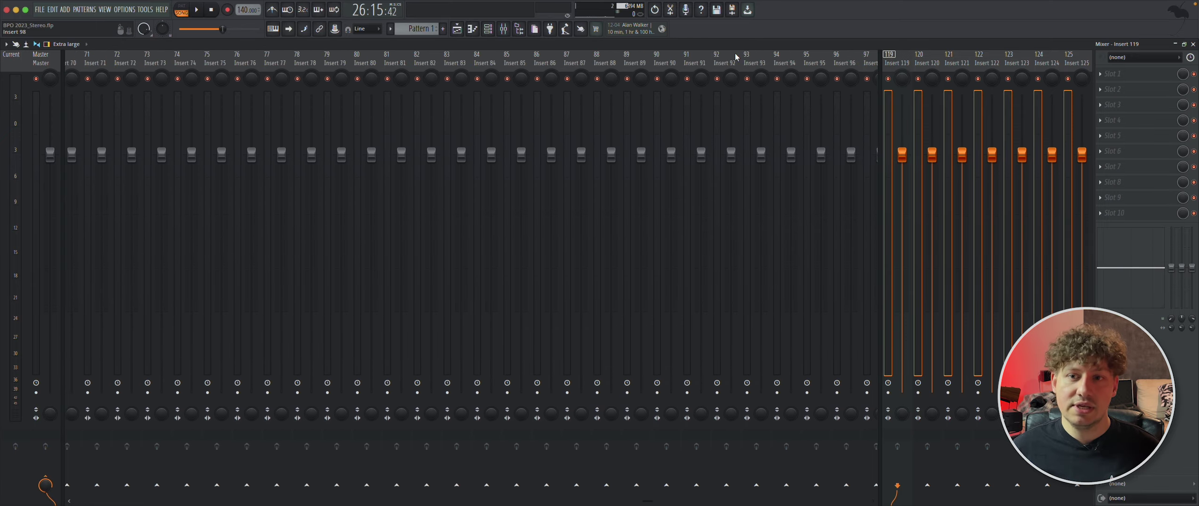
pyautogui.hscroll(-10, 730, 57)
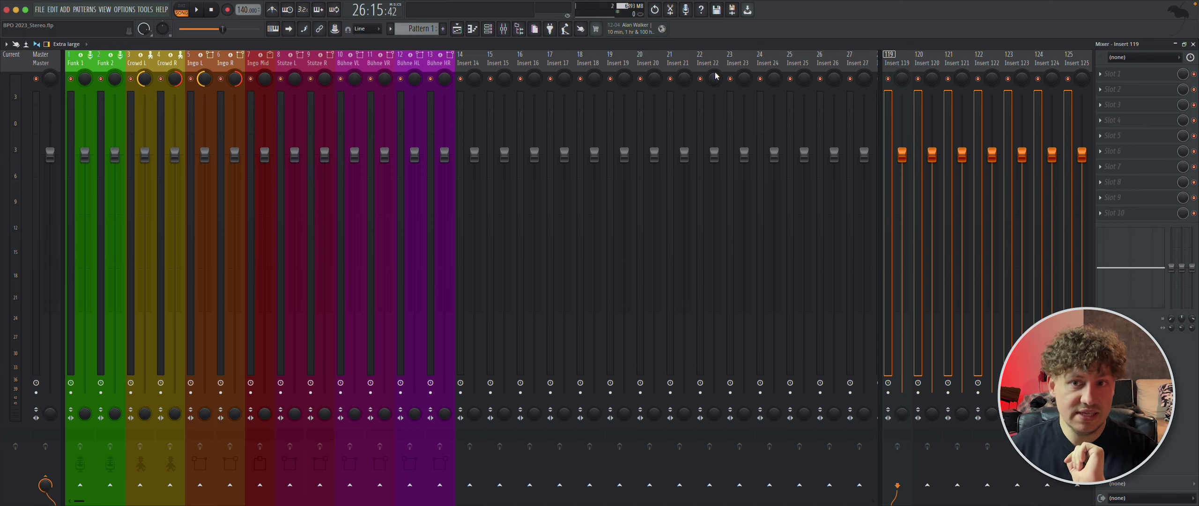
pyautogui.scroll(-5, 710, 56)
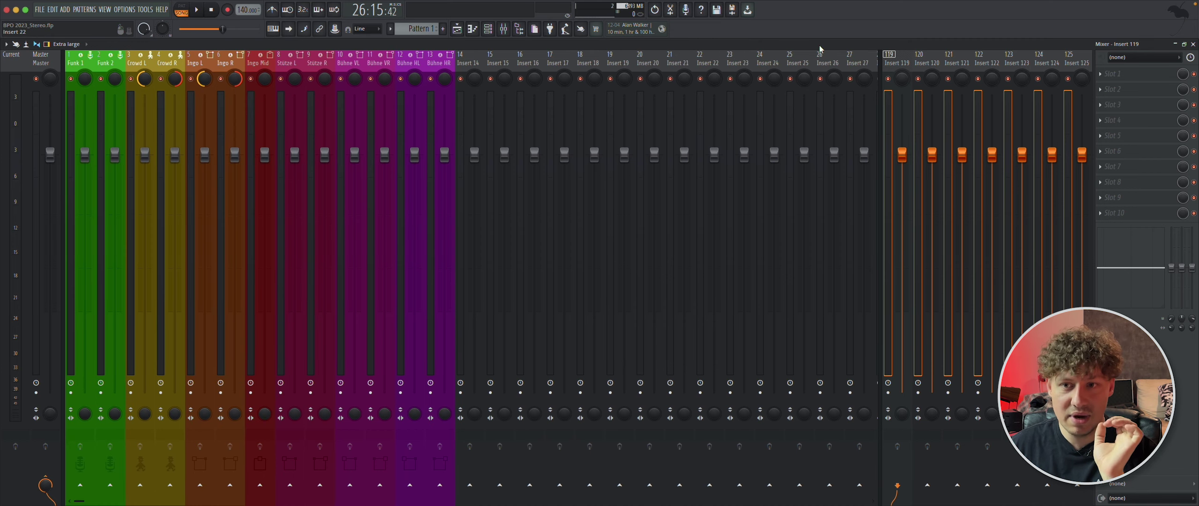
pyautogui.click(923, 57)
pyautogui.click(893, 66)
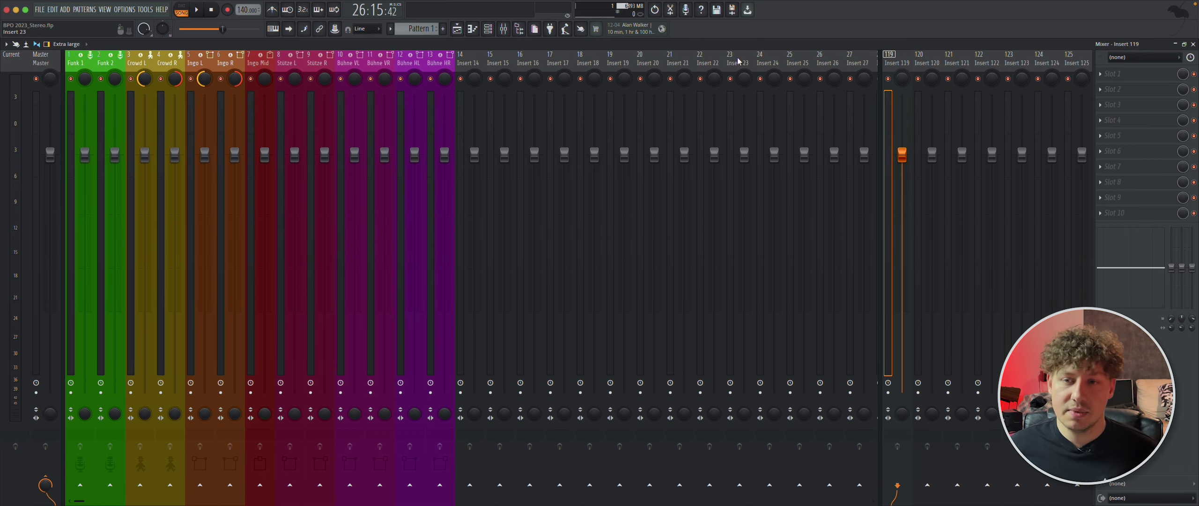
pyautogui.scroll(-10, 737, 57)
pyautogui.scroll(10, 743, 53)
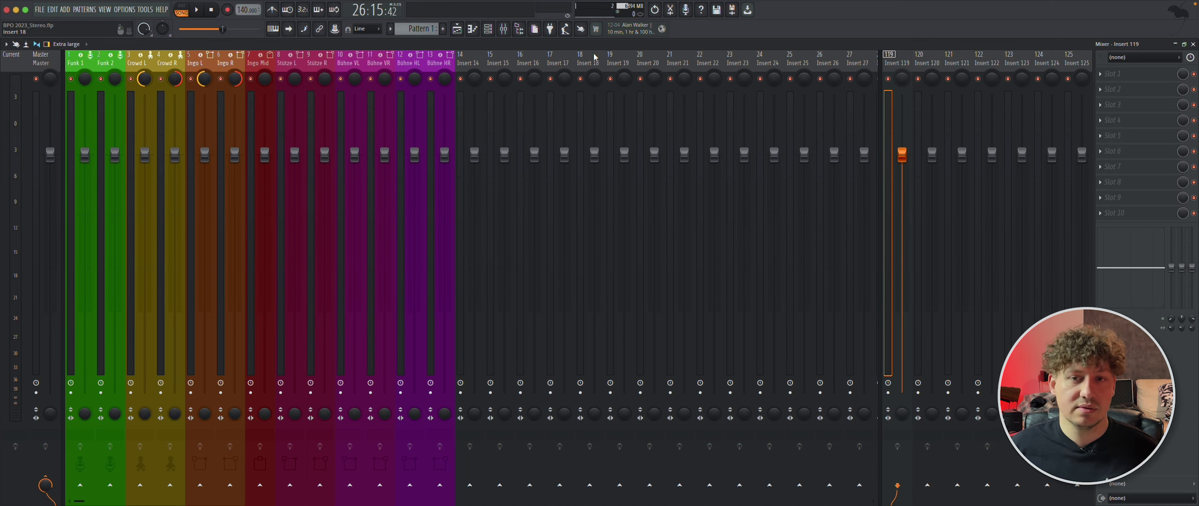
pyautogui.scroll(-6, 594, 52)
pyautogui.scroll(6, 593, 50)
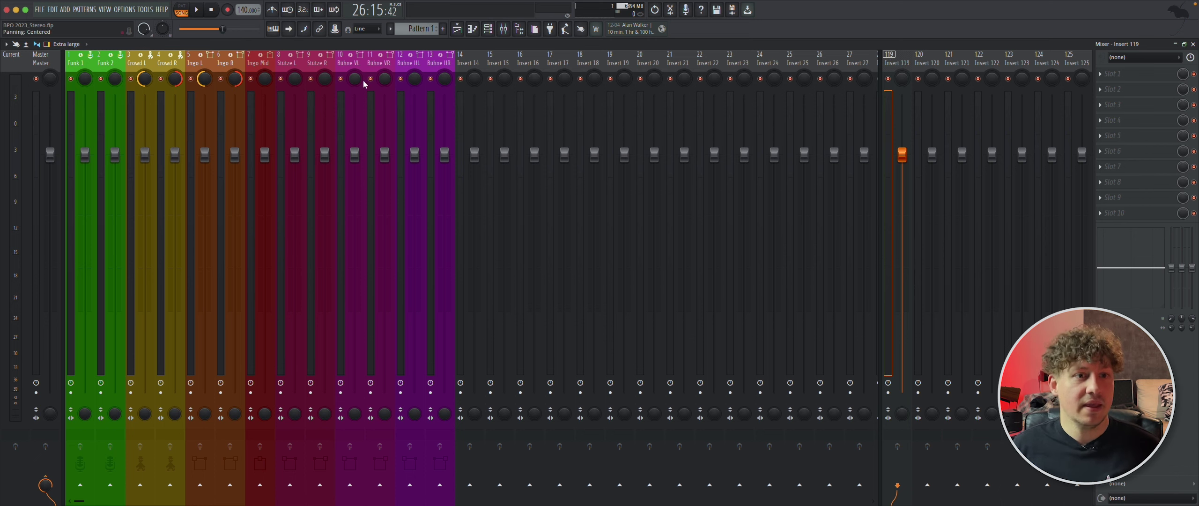
# Route Funk 1 and Funk 2 only to Insert 119 instead of the master.
pyautogui.click(84, 63)
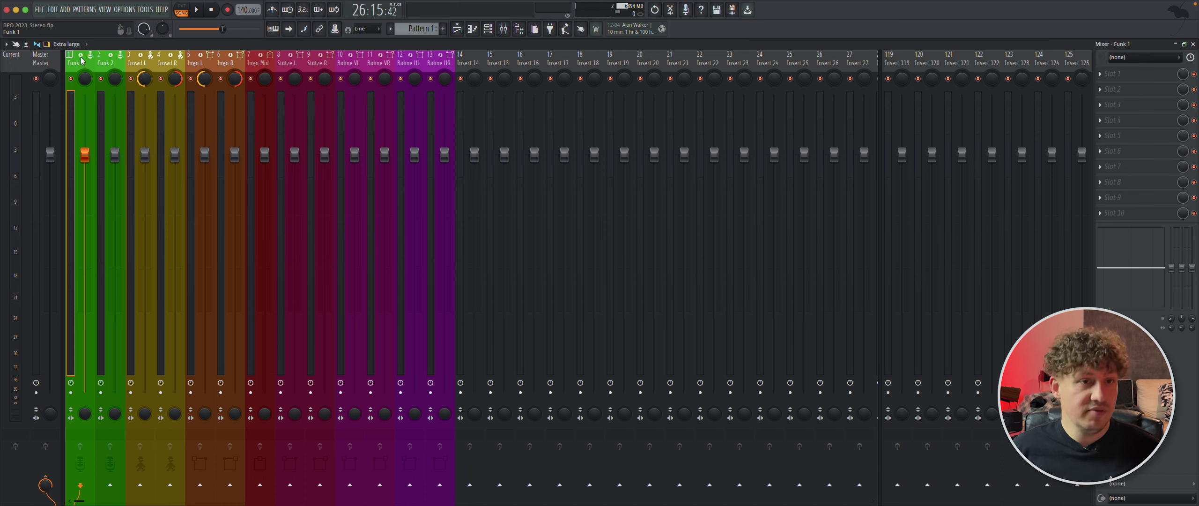
pyautogui.keyDown('ctrl'); pyautogui.click(105, 64); pyautogui.keyUp('ctrl')
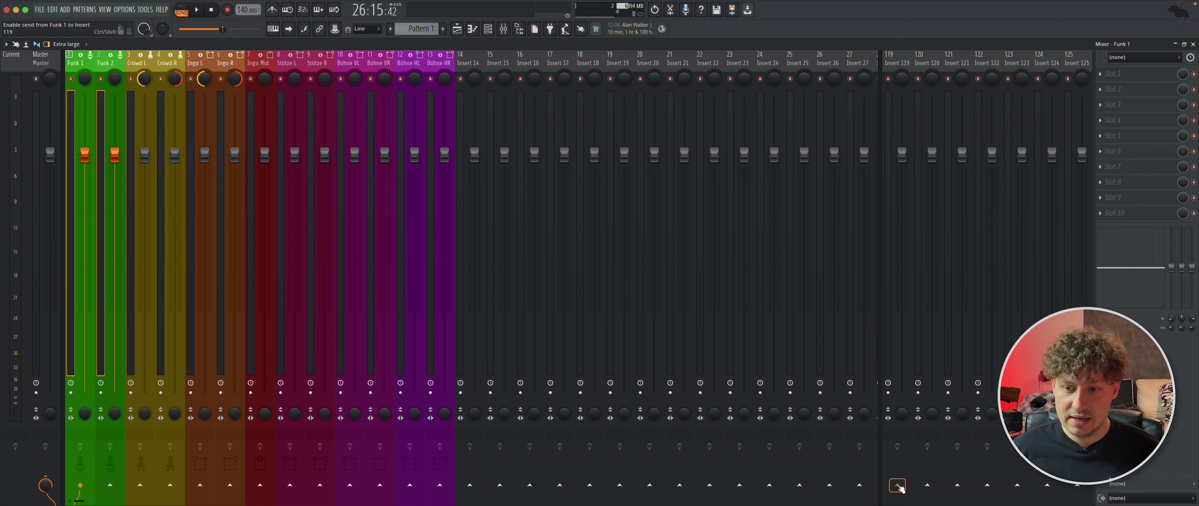
pyautogui.click(897, 485)
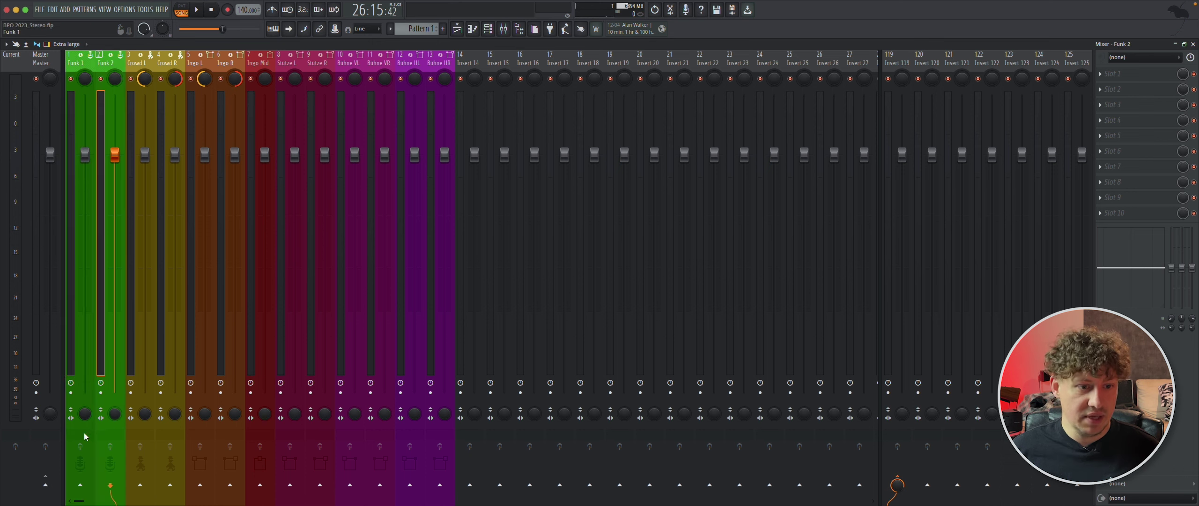
pyautogui.click(97, 99)
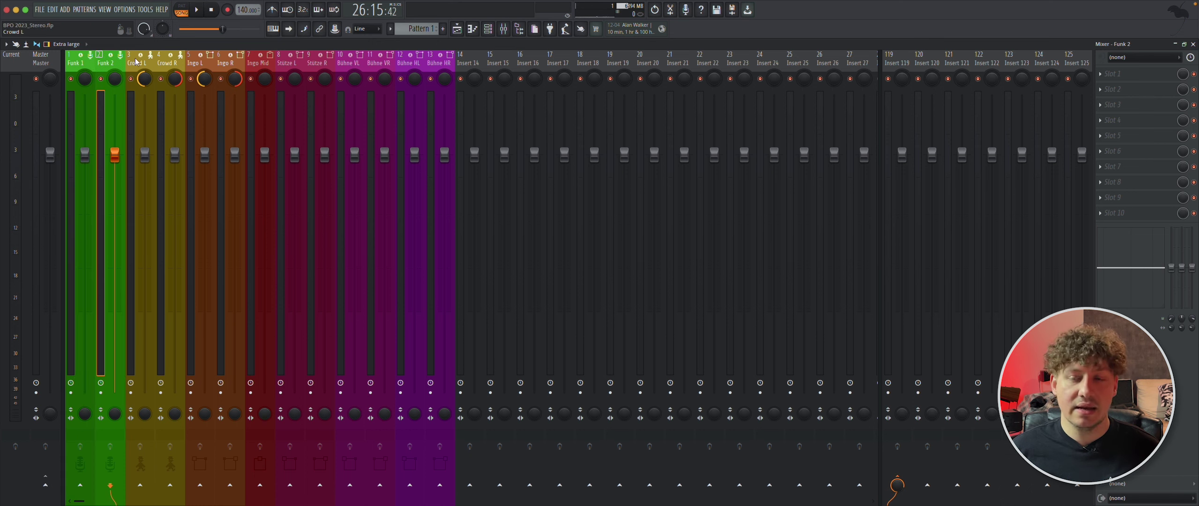
# Name Insert 119 Funk and give it the same green colour and microphone icon as the Funk tracks.
pyautogui.rightClick(889, 59)
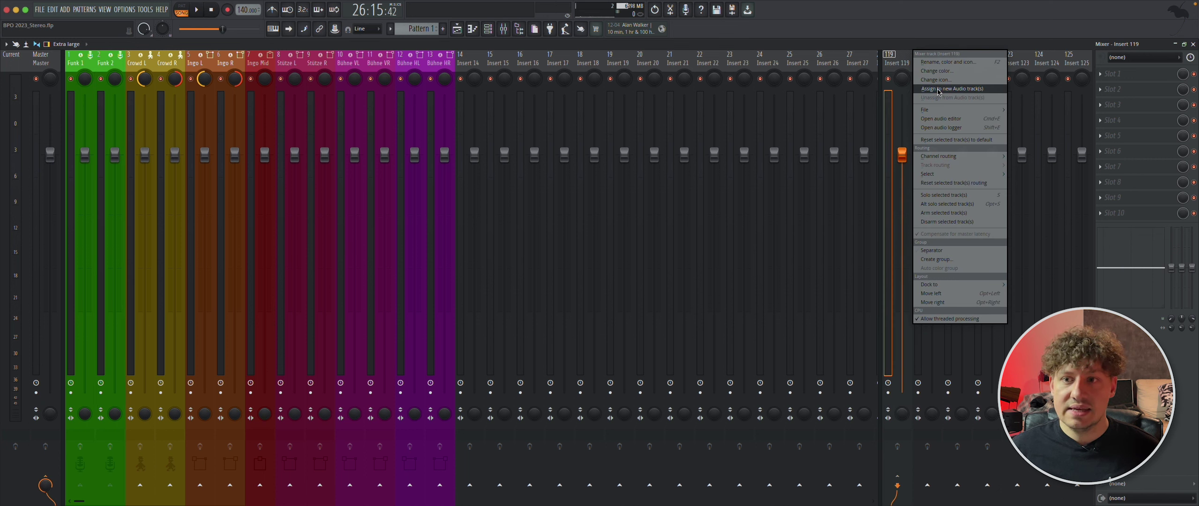
pyautogui.click(925, 62)
pyautogui.press('Escape')
pyautogui.rightClick(121, 63)
pyautogui.click(157, 62)
pyautogui.press('Escape')
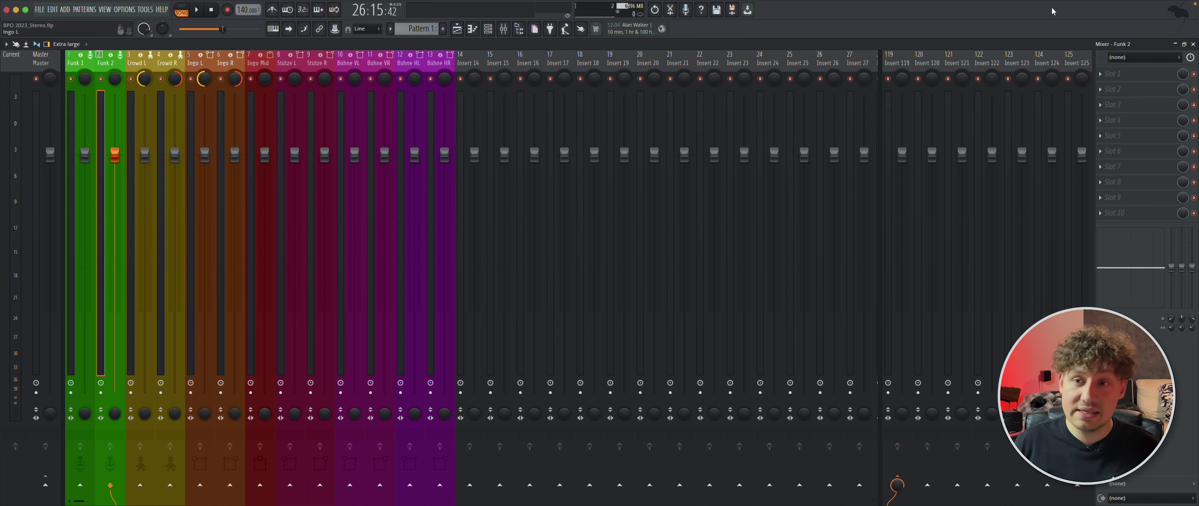
pyautogui.rightClick(904, 57)
pyautogui.click(936, 62)
# Set up Inserts 120, 121 and 122 as the Crowd, Ingo Stereo and Ingo Mitte buses, matching their source tracks' colours and icons.
pyautogui.click(927, 486)
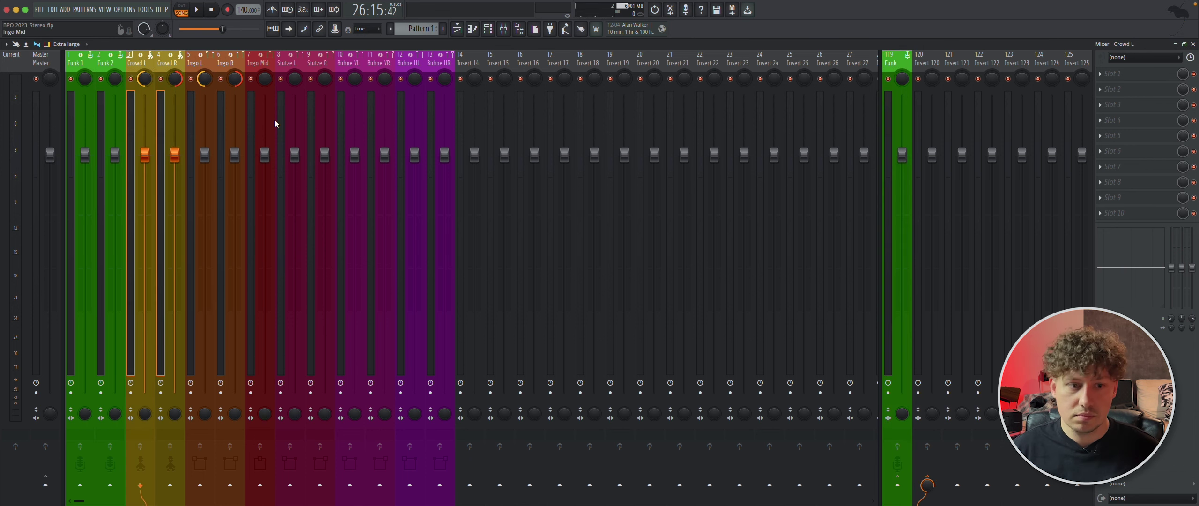
pyautogui.click(852, 63)
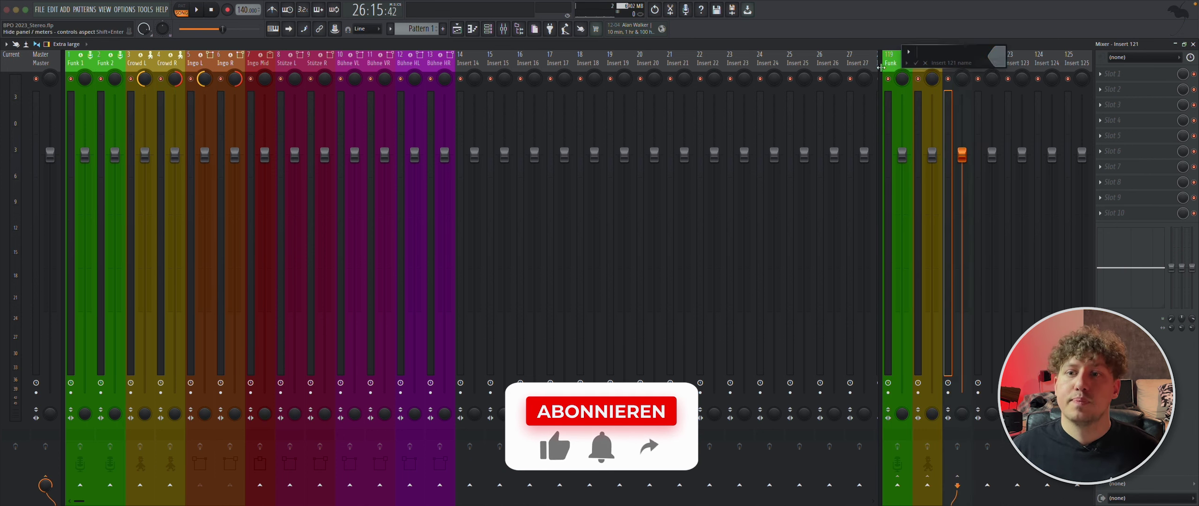
pyautogui.rightClick(960, 57)
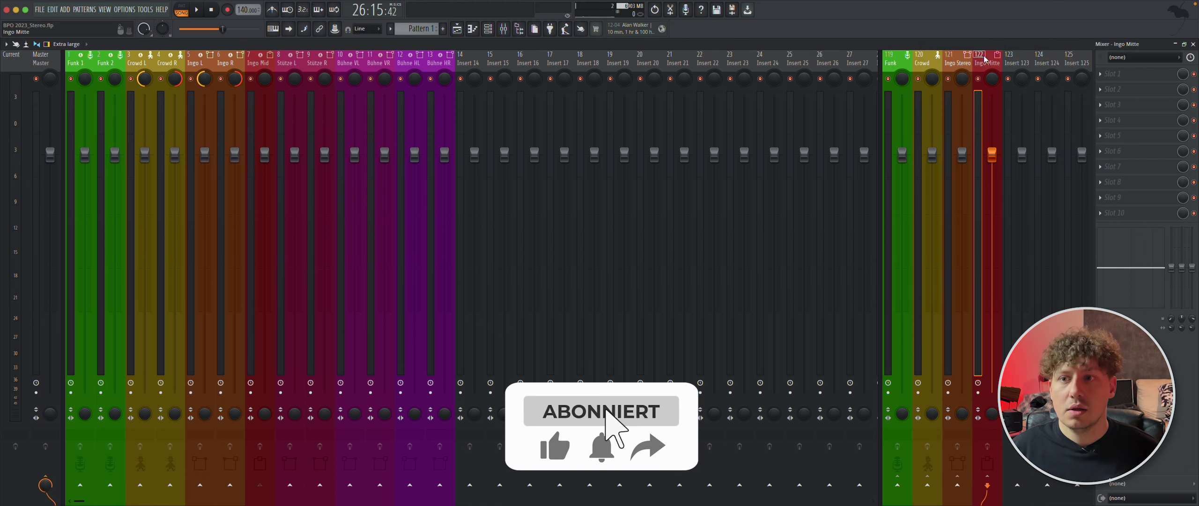
# Set up Inserts 123, 124 and 125 as the Stütze, Bühne Vorne and Bühne Hinten buses in their source tracks' colours.
pyautogui.click(287, 63)
pyautogui.keyDown('shift'); pyautogui.click(317, 63); pyautogui.keyUp('shift')
pyautogui.rightClick(323, 65)
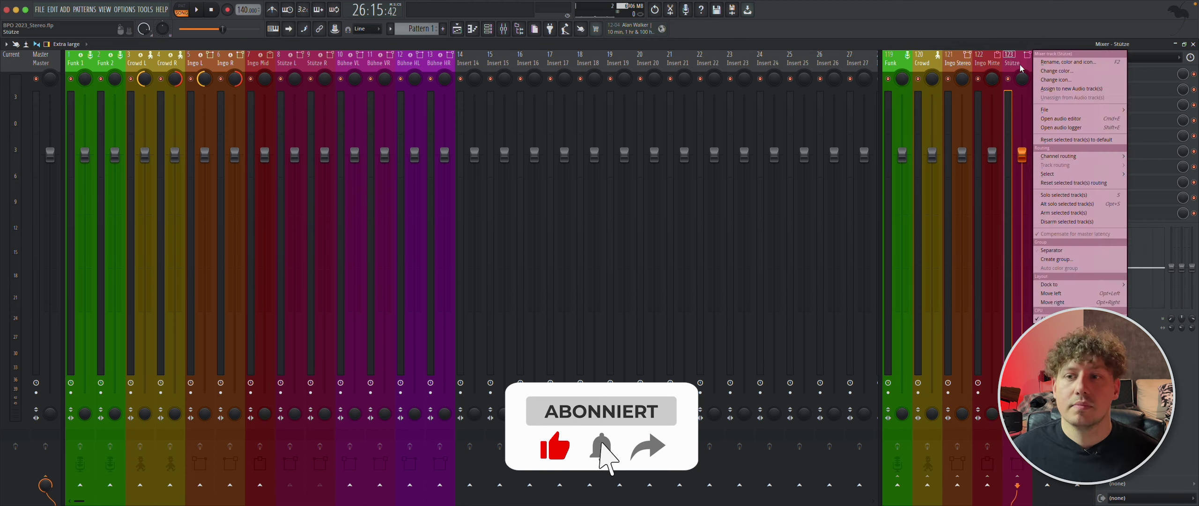
pyautogui.click(347, 61)
pyautogui.keyDown('shift'); pyautogui.click(378, 63); pyautogui.keyUp('shift')
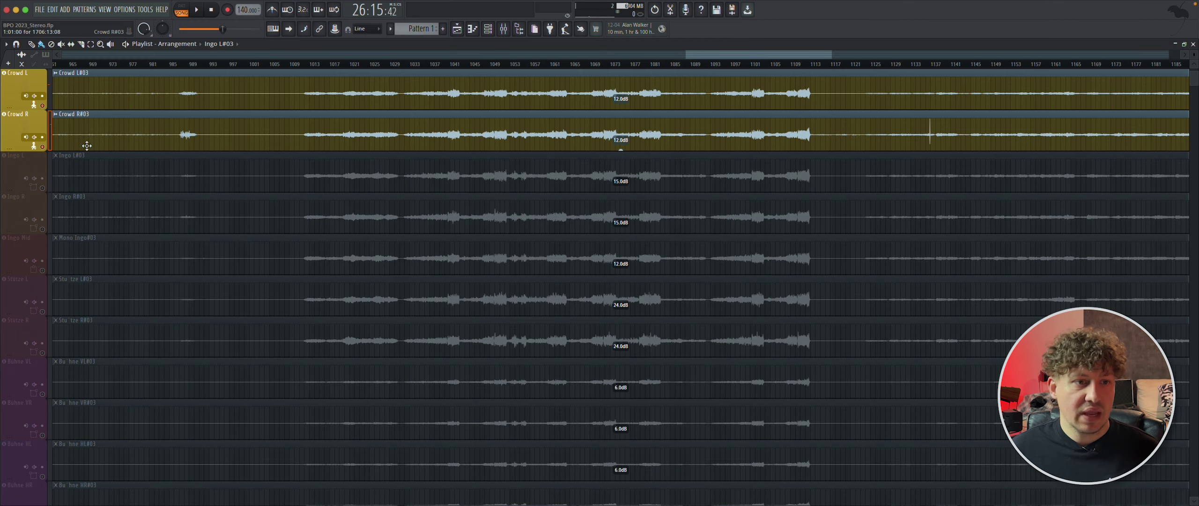
# Make all playlist tracks audible again, and mute the Funk bus and both Funk tracks in the mixer.
pyautogui.click(42, 140)
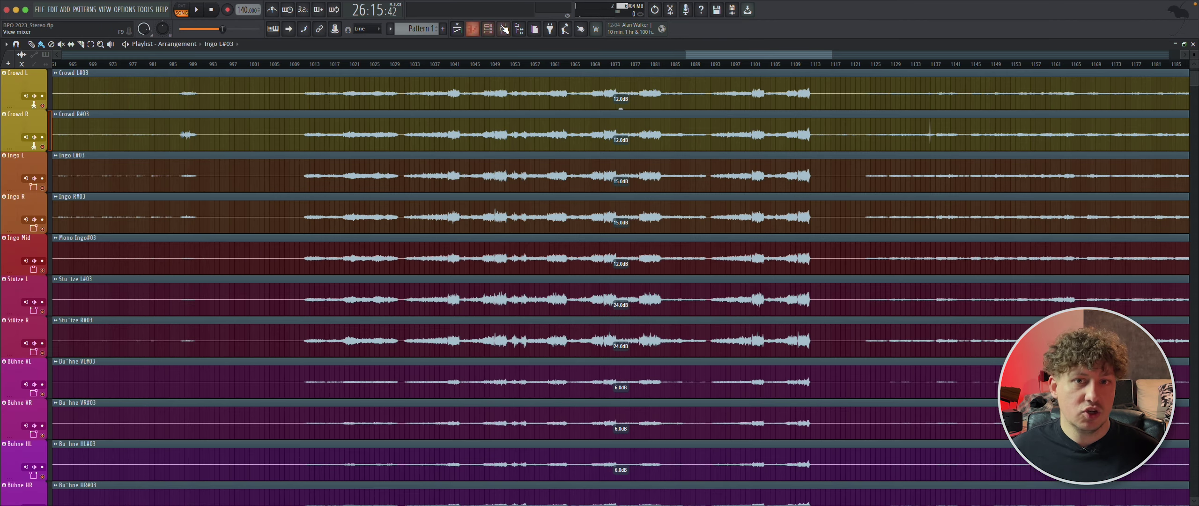
pyautogui.click(504, 28)
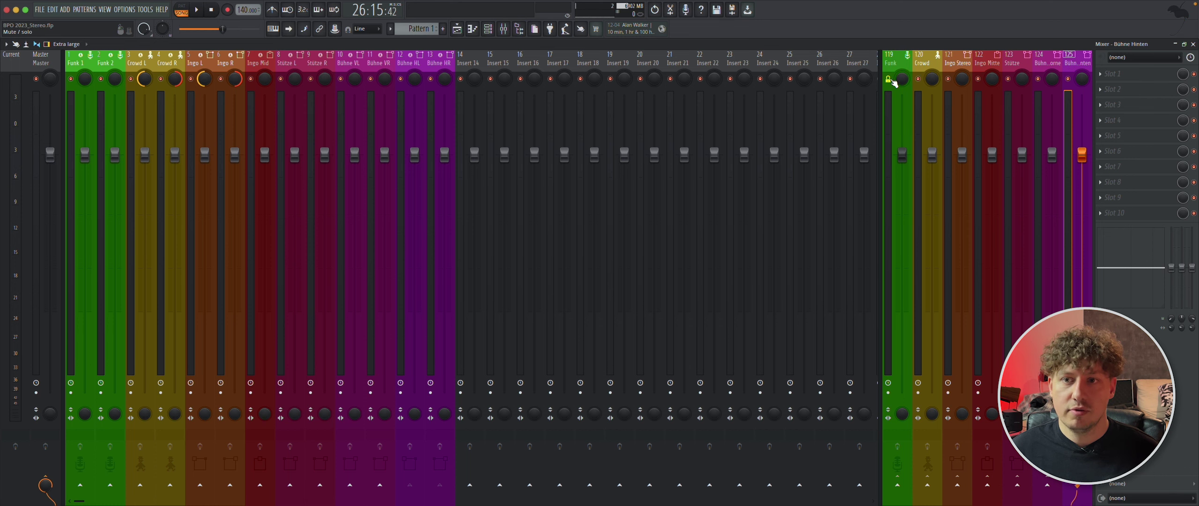
pyautogui.click(101, 78)
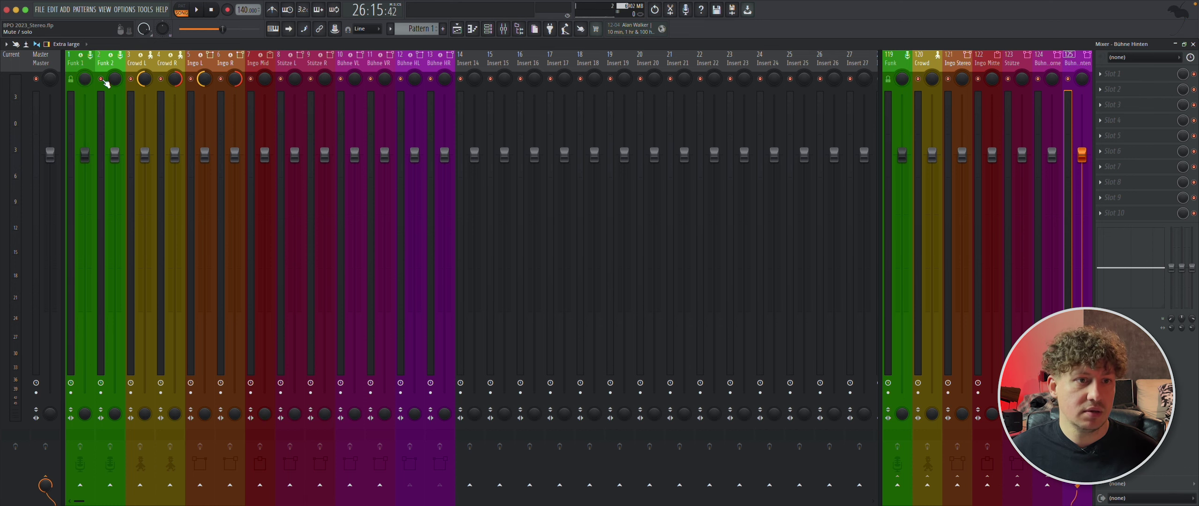
pyautogui.click(1193, 44)
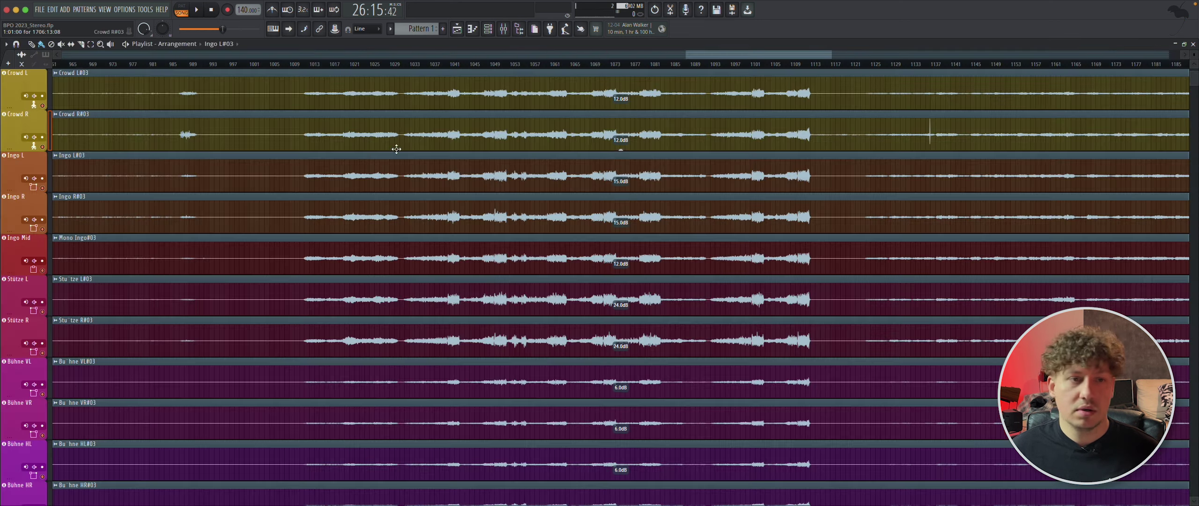
# Make the muted Funk track in the playlist audible again so that both Funk tracks are enabled.
pyautogui.scroll(2, 45, 111)
pyautogui.click(45, 107)
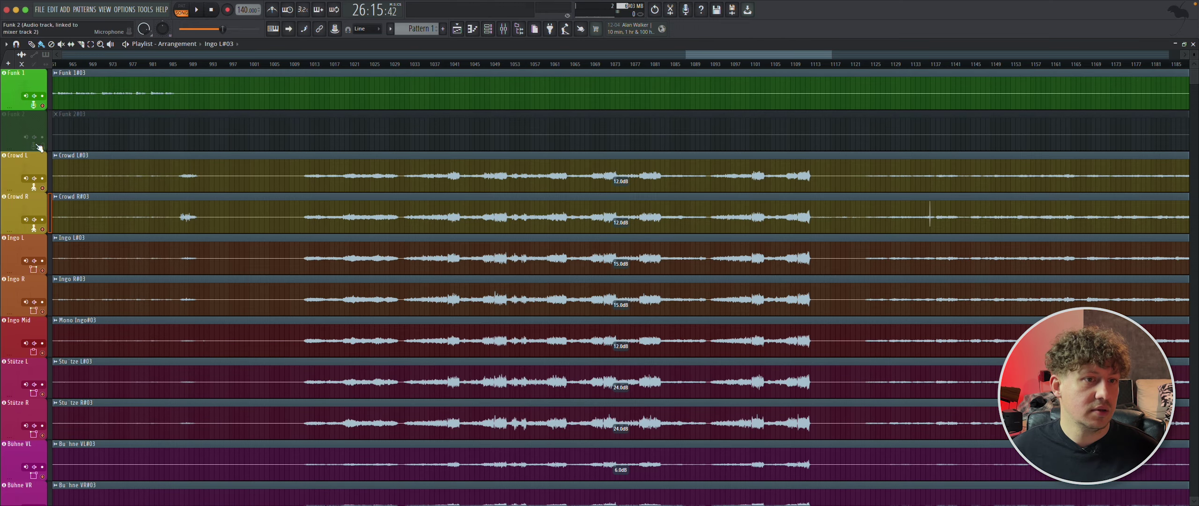
pyautogui.click(44, 148)
pyautogui.hscroll(-1, 561, 163)
pyautogui.scroll(-3, 561, 162)
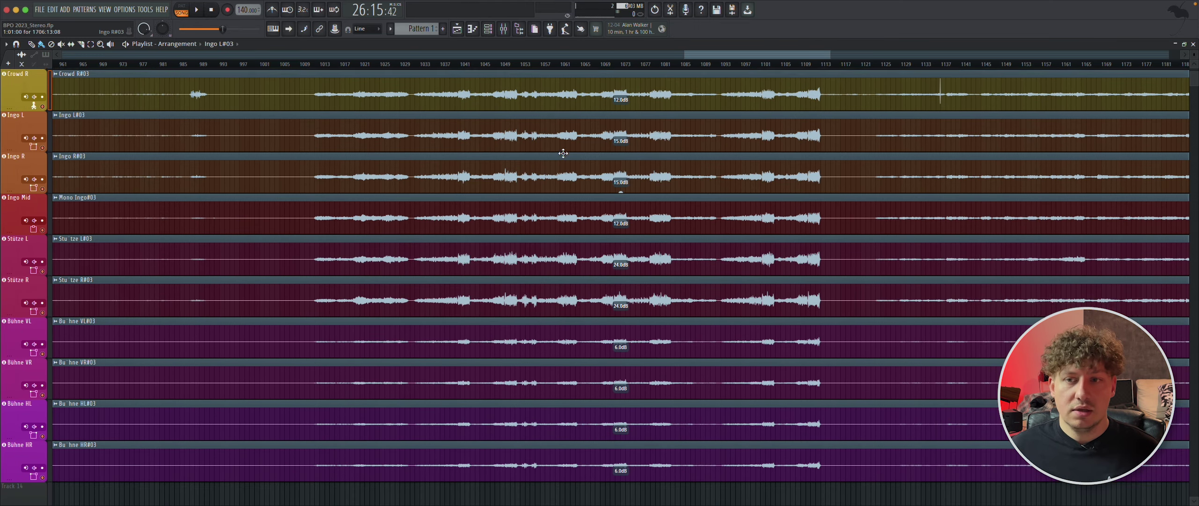
# Lower all seven bus faders from Funk to Bühne Hinten together to -12.0 dB and play the passage around bar 1050.
pyautogui.click(505, 65)
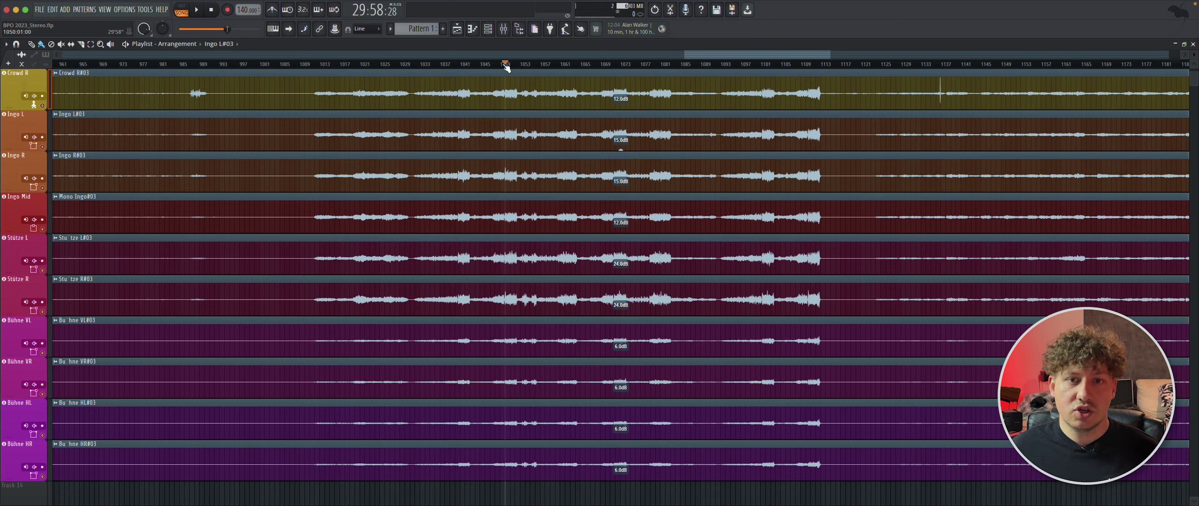
pyautogui.click(504, 30)
pyautogui.moveTo(893, 66); pyautogui.dragTo(1070, 67)
pyautogui.moveTo(1084, 134); pyautogui.dragTo(1081, 268)
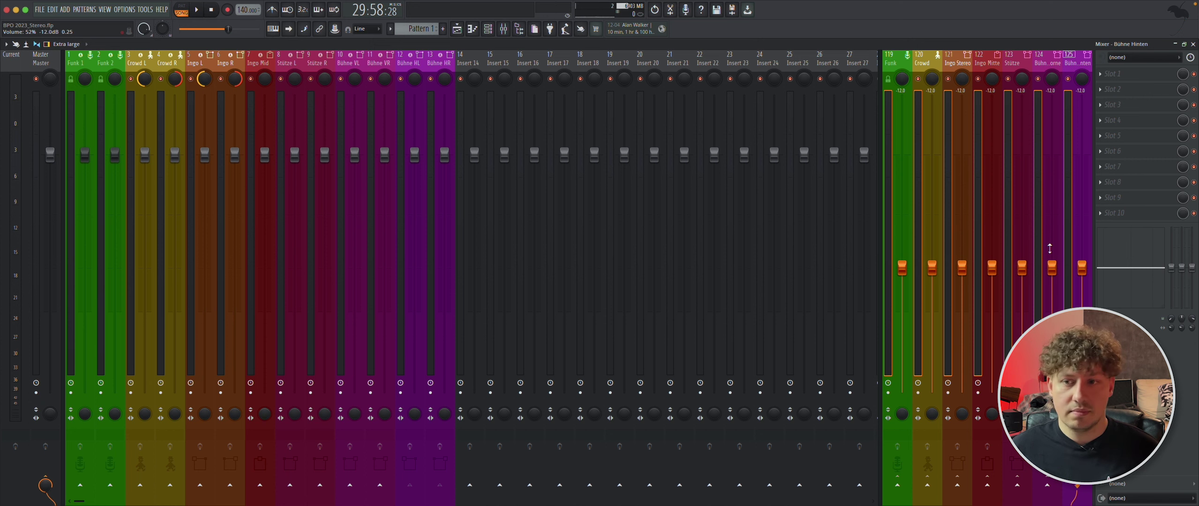
pyautogui.press('space')
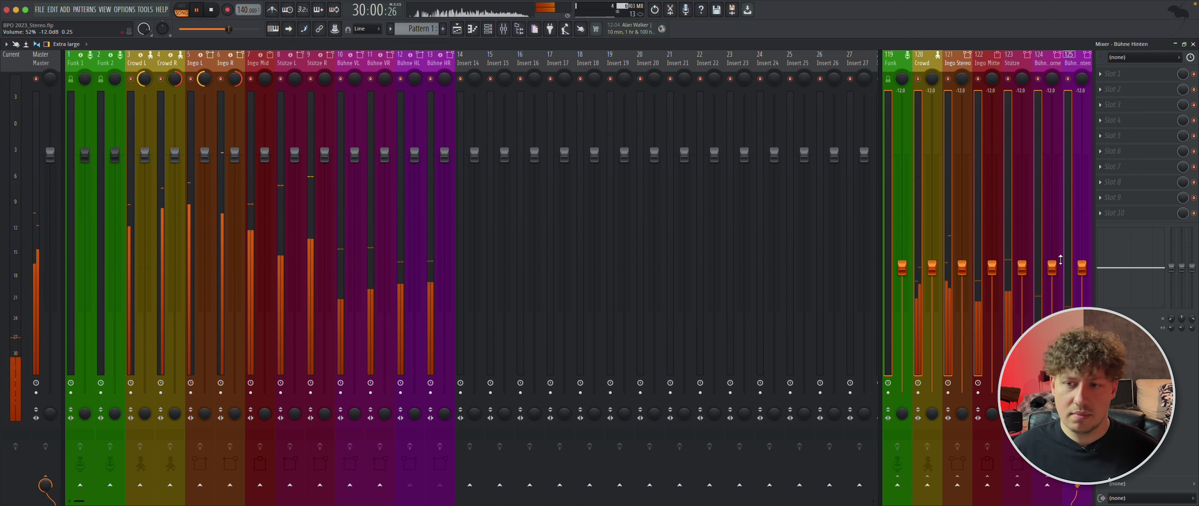
pyautogui.click(980, 58)
pyautogui.press('space')
# Pull the faders of all seven buses, from Funk to Bühne Hinten, fully down to 0%.
pyautogui.click(925, 60)
pyautogui.moveTo(894, 58); pyautogui.dragTo(1079, 56)
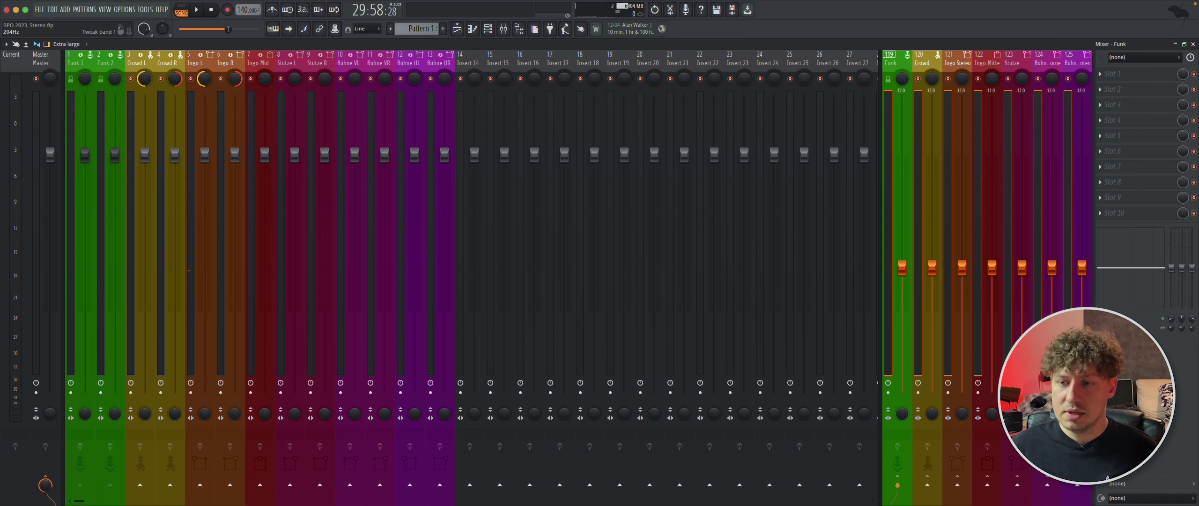
pyautogui.moveTo(989, 310); pyautogui.dragTo(950, 311)
pyautogui.moveTo(954, 266); pyautogui.dragTo(959, 366)
pyautogui.click(929, 52)
pyautogui.click(958, 164)
pyautogui.rightClick(970, 391)
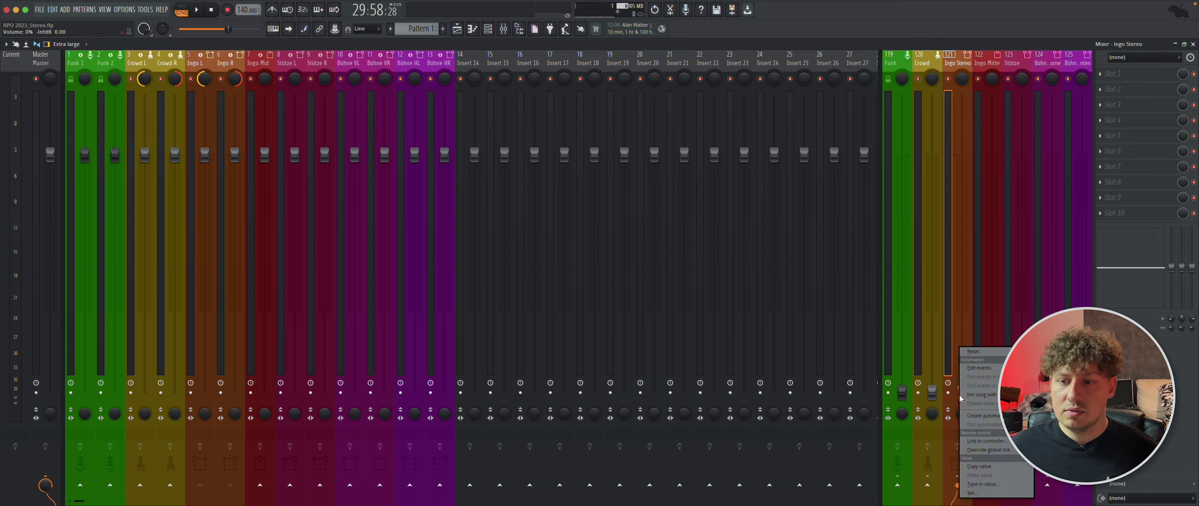
pyautogui.click(977, 353)
pyautogui.moveTo(962, 155); pyautogui.dragTo(963, 392)
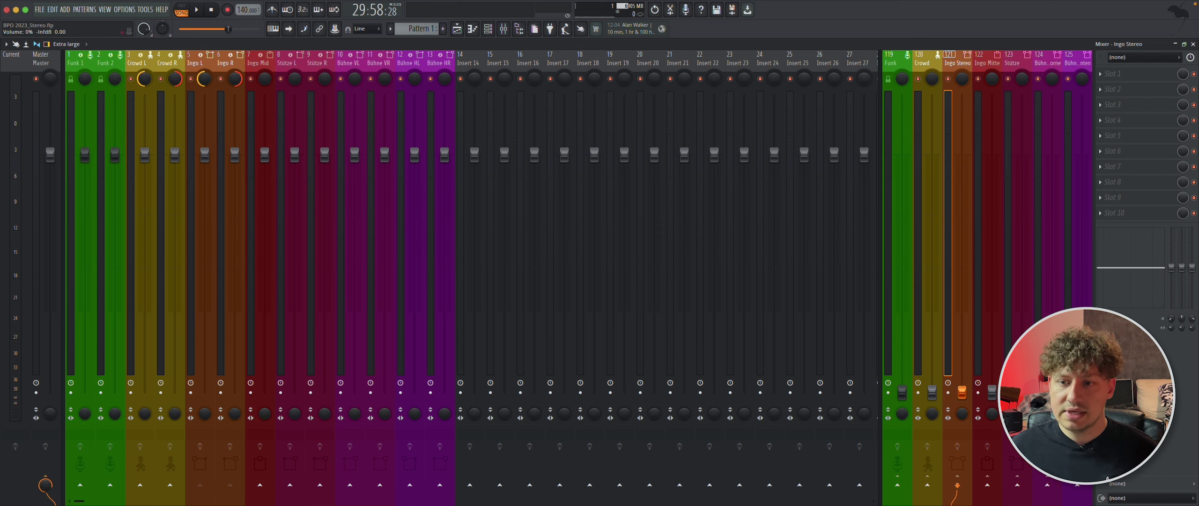
# Pan the Stütze, front Bühne and rear Bühne microphone pairs apart, each L track to the left and each R track to the right.
pyautogui.click(297, 83)
pyautogui.click(316, 83)
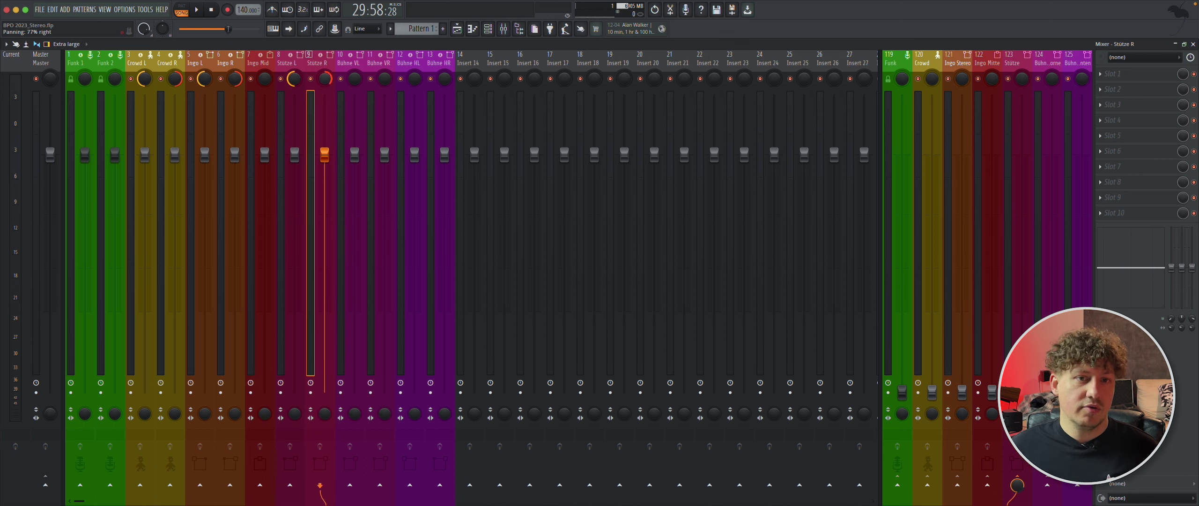
pyautogui.click(351, 81)
pyautogui.click(383, 80)
pyautogui.click(415, 77)
pyautogui.click(442, 77)
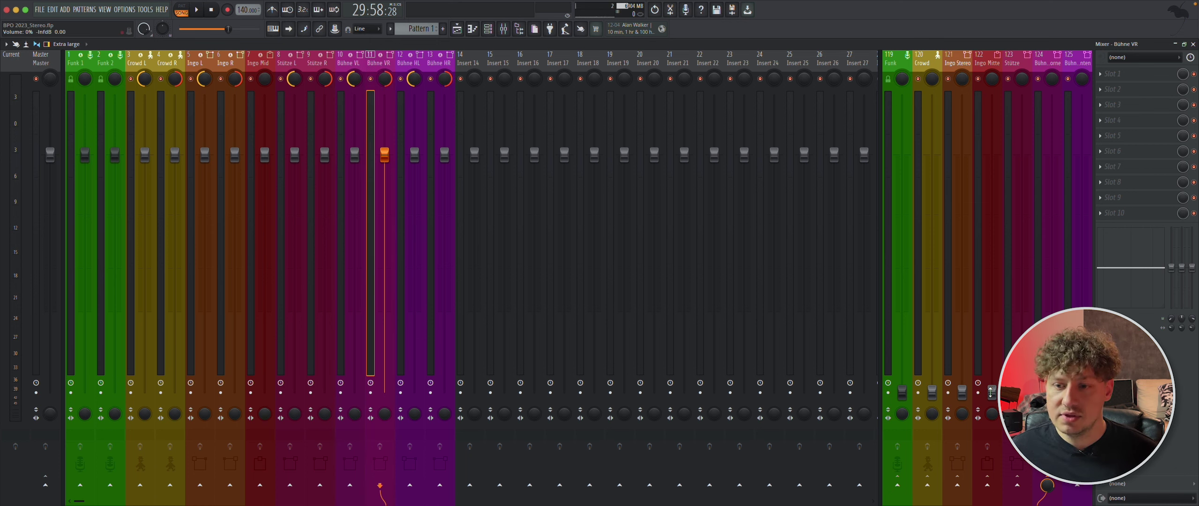
# Reset the Ingo Mitte bus fader to its default 0.0 dB and start playback with only that bus open.
pyautogui.rightClick(990, 392)
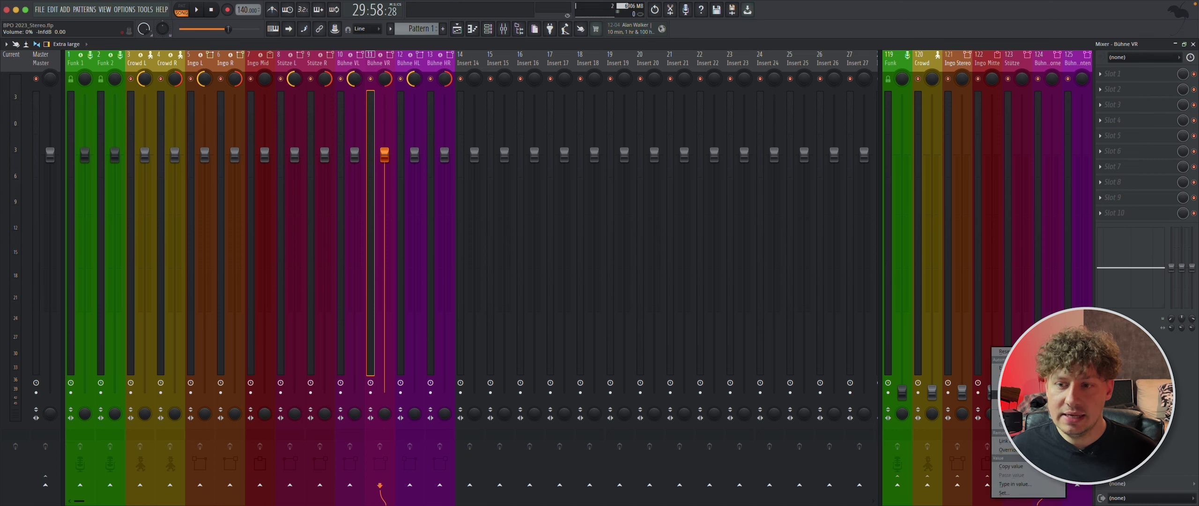
pyautogui.click(1003, 352)
pyautogui.press('space')
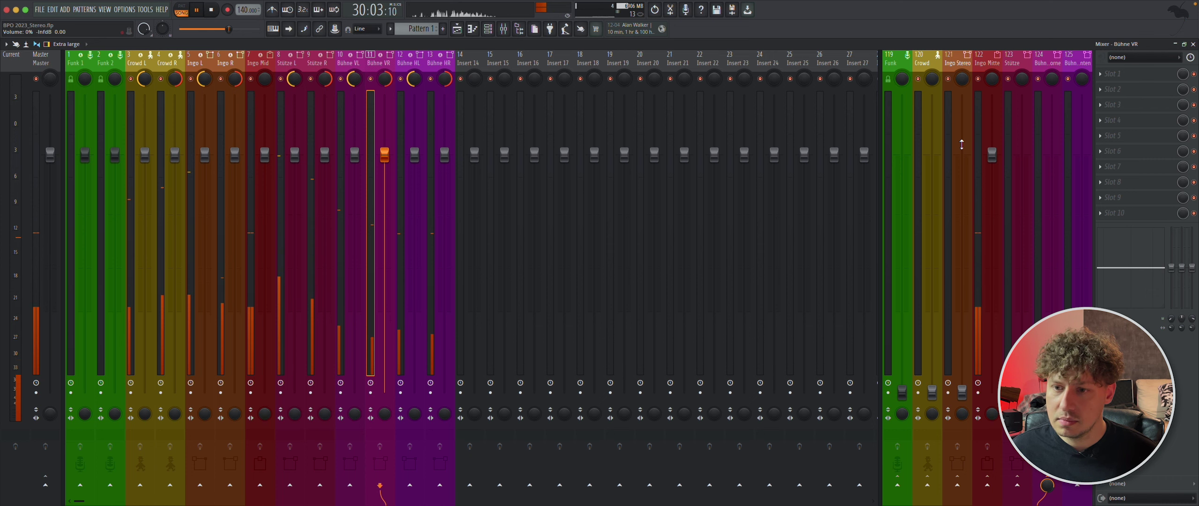
# Listen to the Ingo Mitte bus on its own in the loud passage starting at about 31:31 in the playlist.
pyautogui.press('F5')
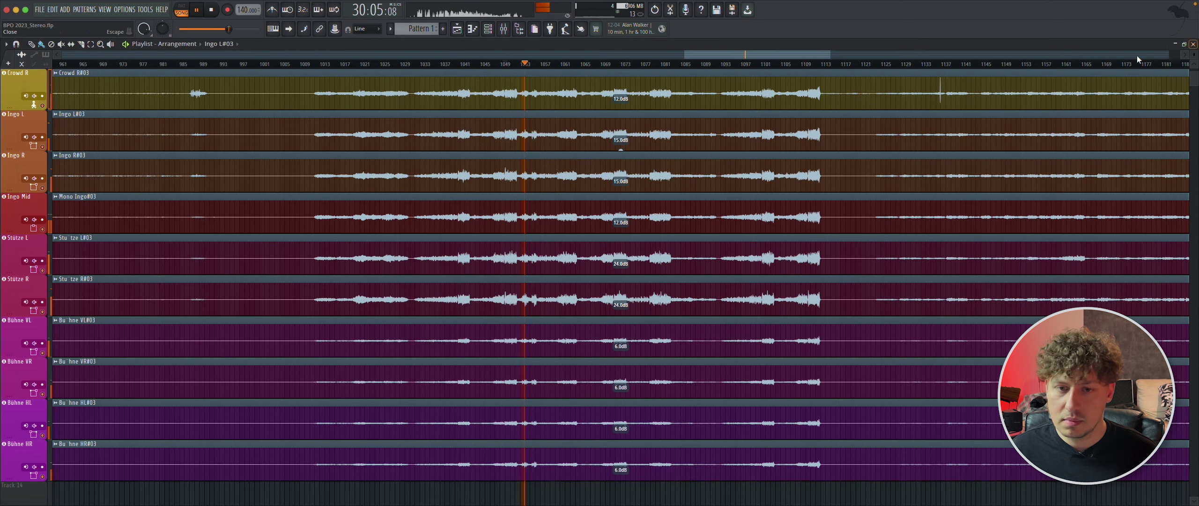
pyautogui.click(720, 65)
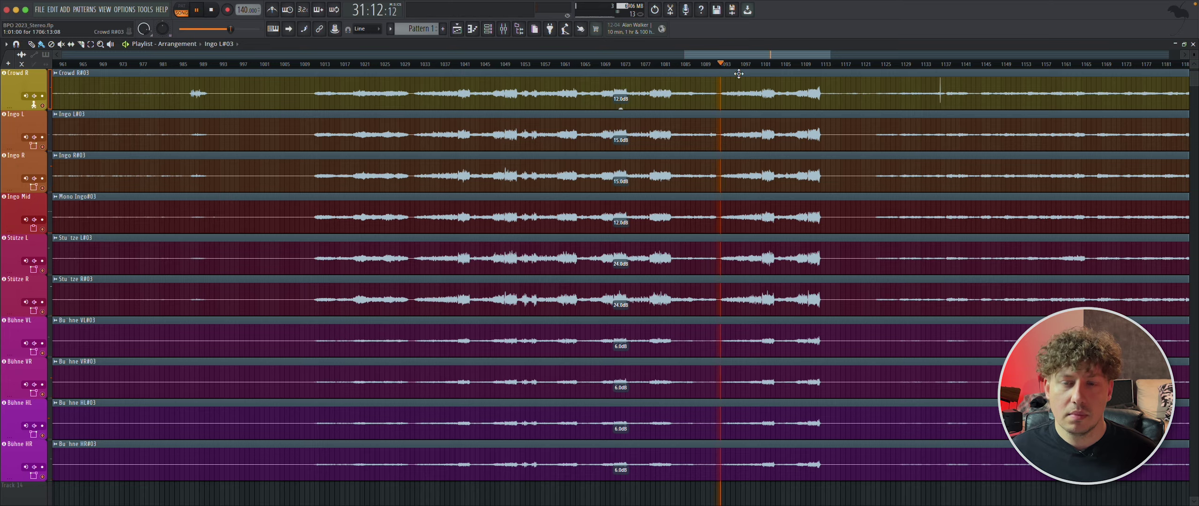
pyautogui.scroll(5, 744, 126)
pyautogui.click(893, 64)
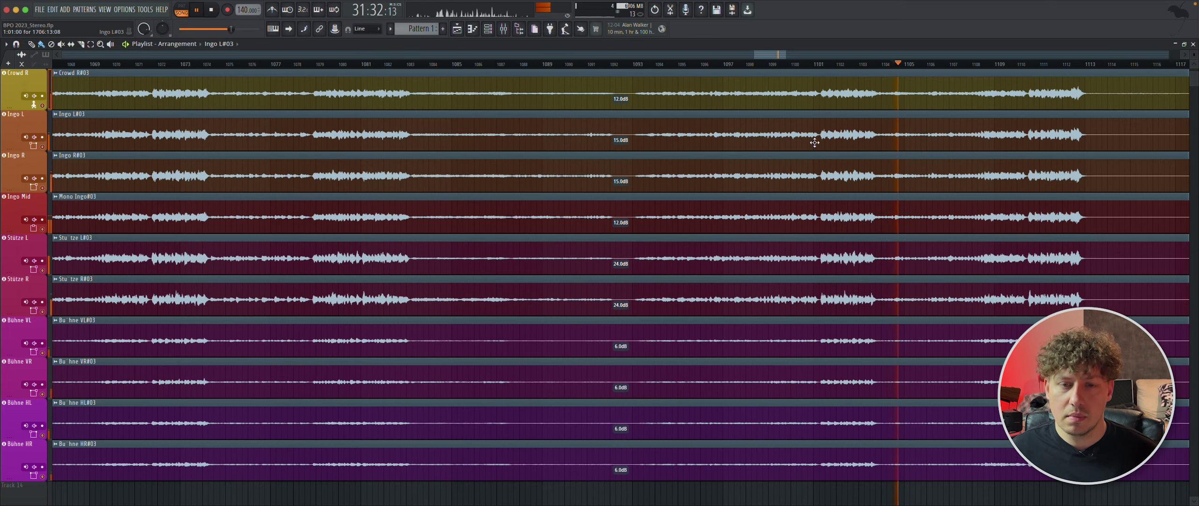
pyautogui.hscroll(1, 808, 138)
pyautogui.hscroll(3, 808, 138)
pyautogui.scroll(2, 807, 138)
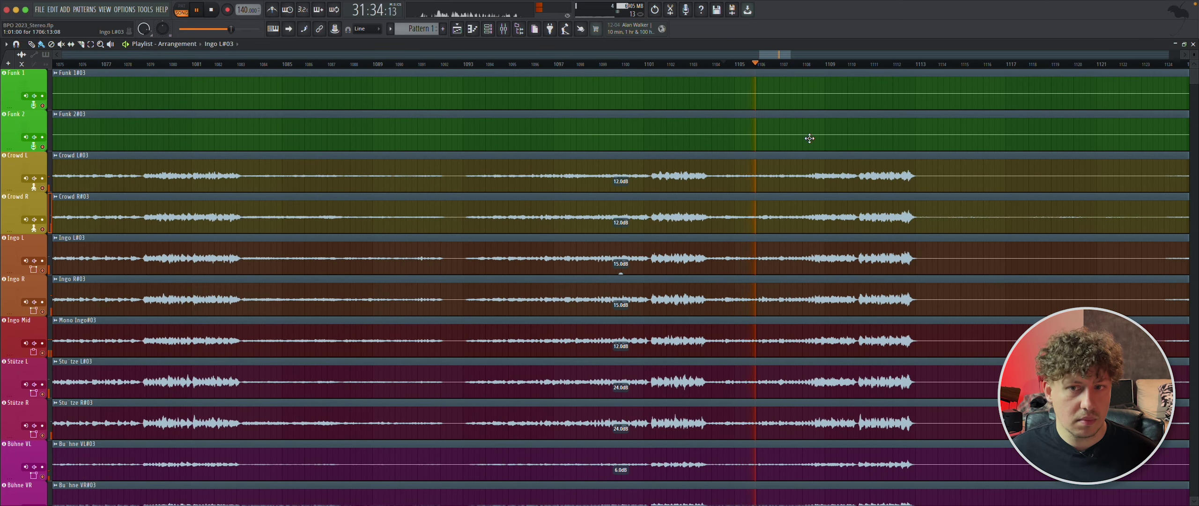
pyautogui.scroll(-2, 810, 138)
pyautogui.scroll(1, 809, 137)
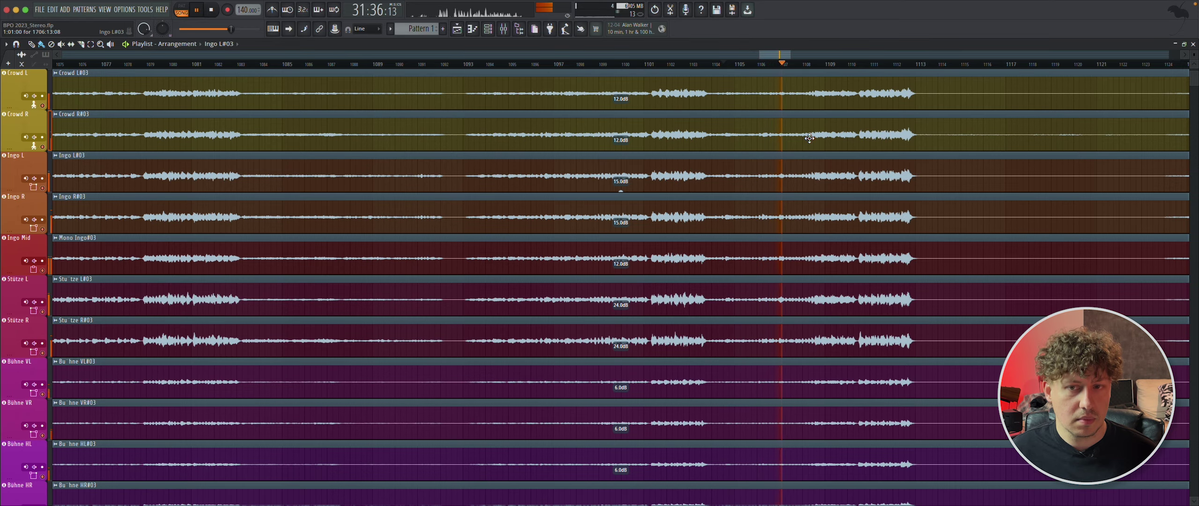
pyautogui.press('space')
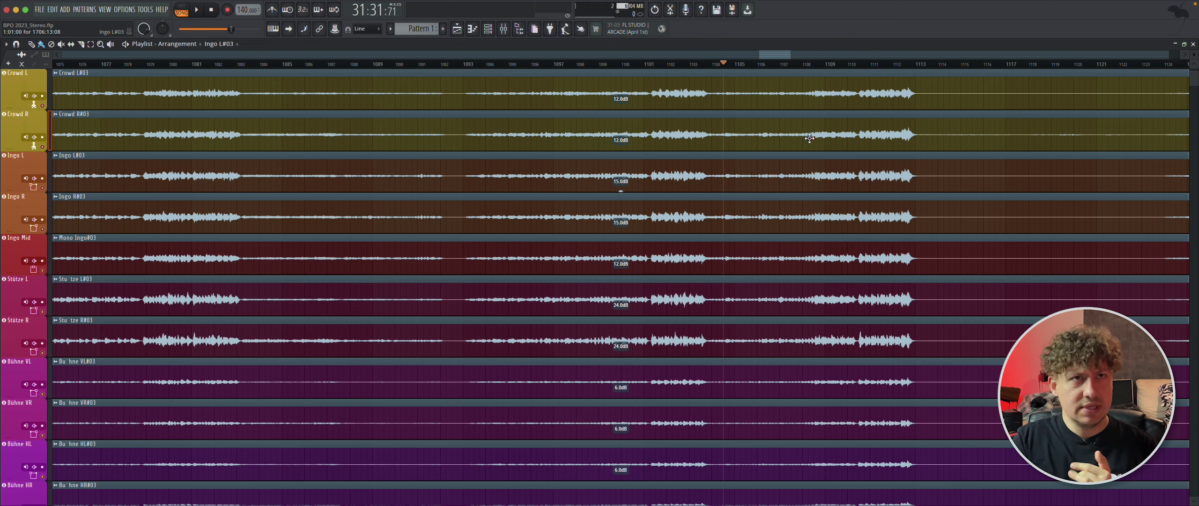
pyautogui.press('space')
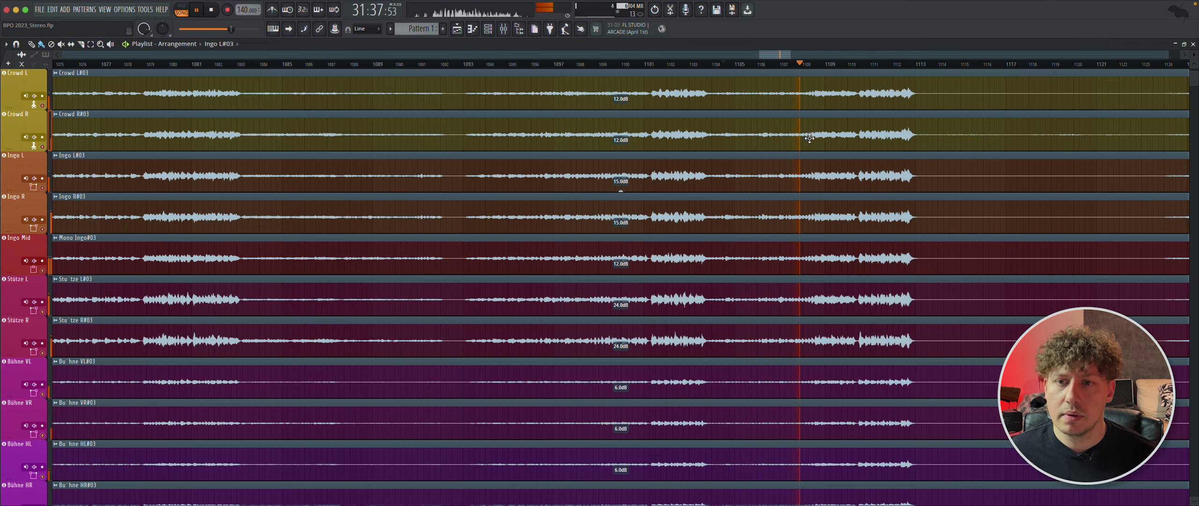
pyautogui.press('space')
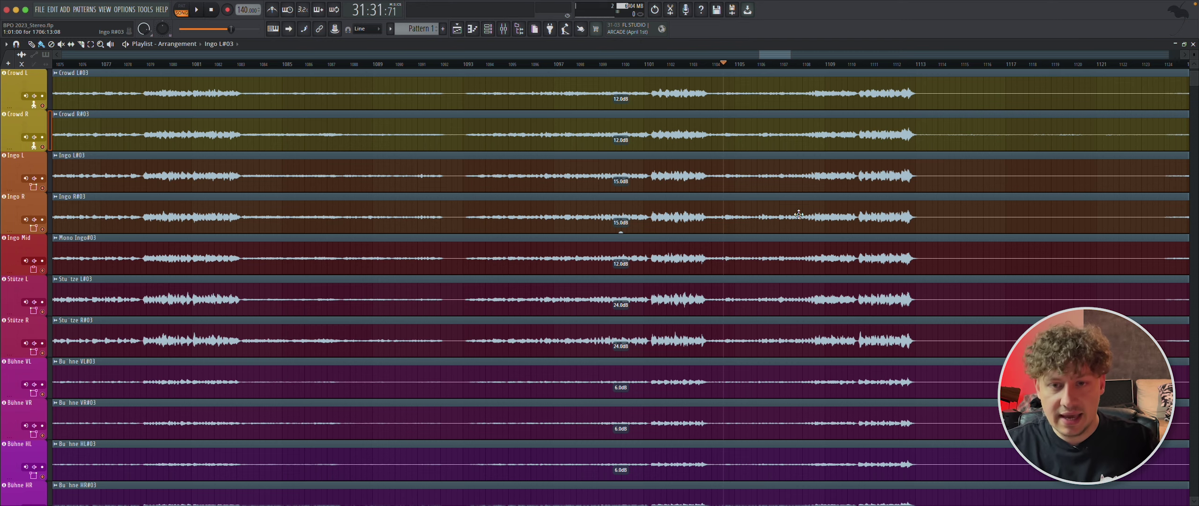
# Pull the Ingo Mitte bus fully down, reset the Stütze bus to its default level and play the 31:31 passage.
pyautogui.press('F9')
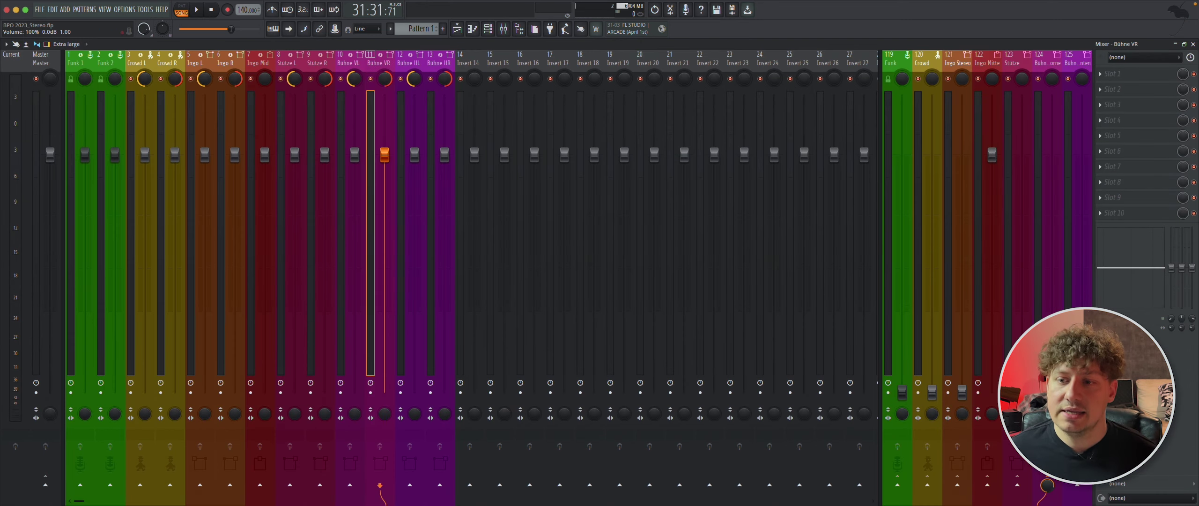
pyautogui.rightClick(1021, 392)
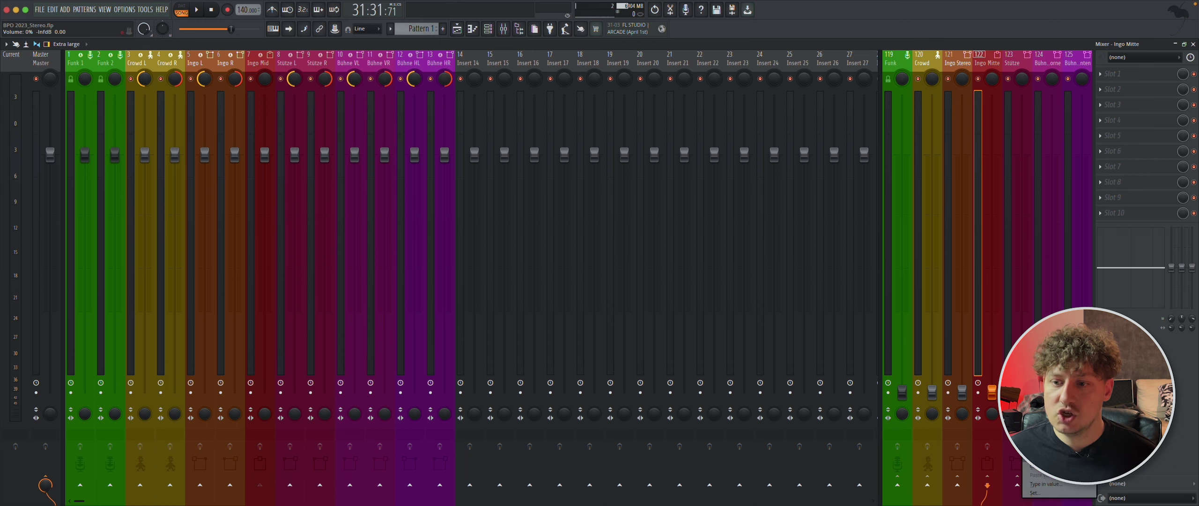
pyautogui.press('Escape')
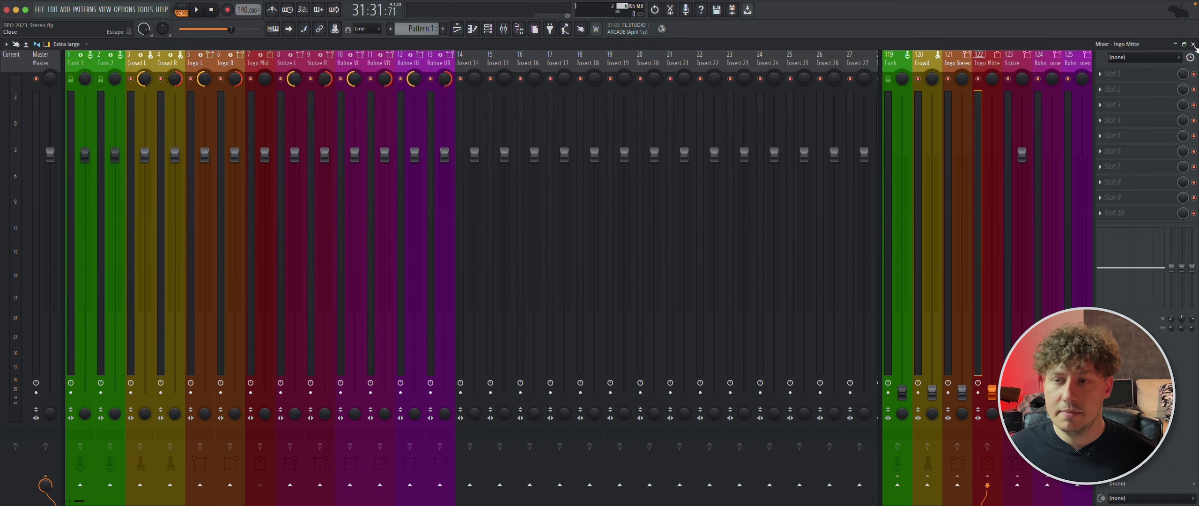
pyautogui.press('F5')
pyautogui.press('space')
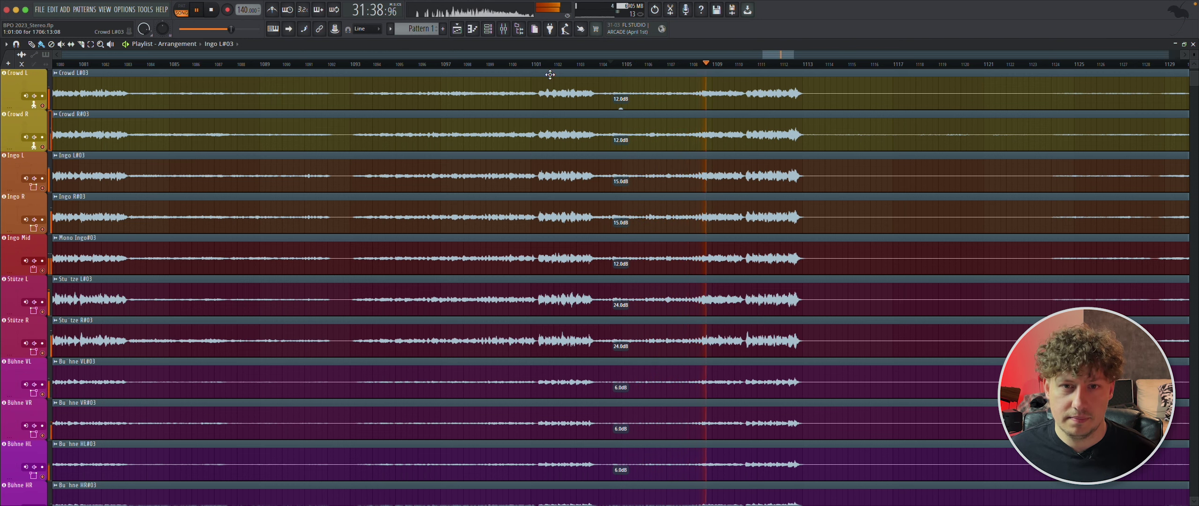
pyautogui.hscroll(5, 562, 62)
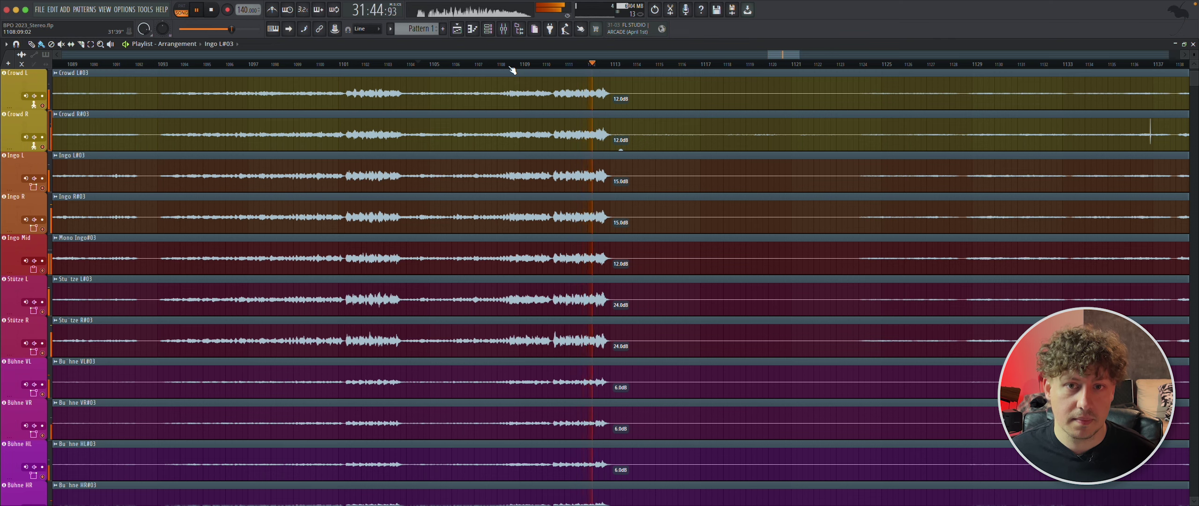
pyautogui.press('space')
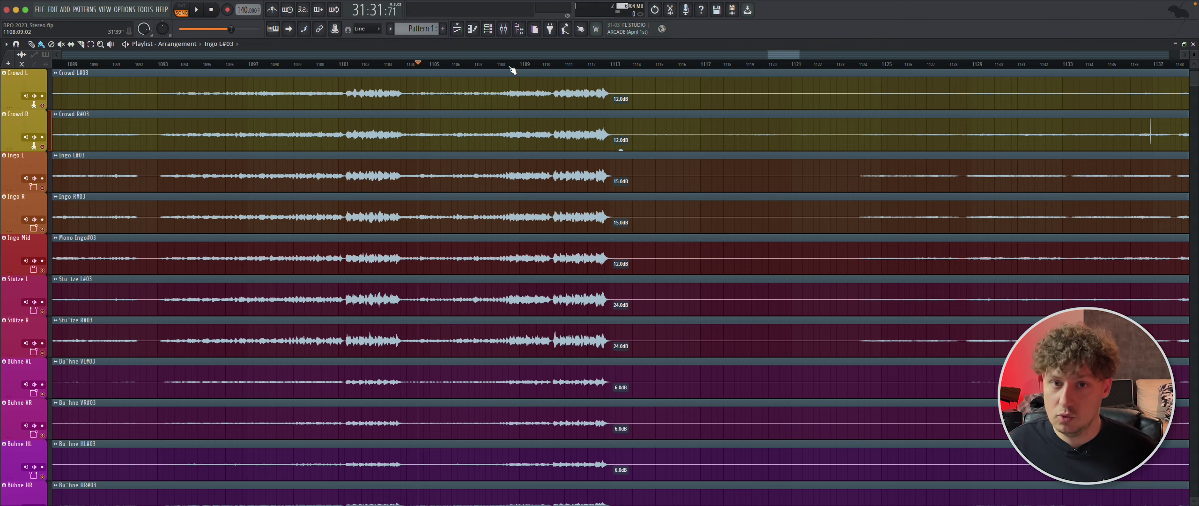
pyautogui.press('space')
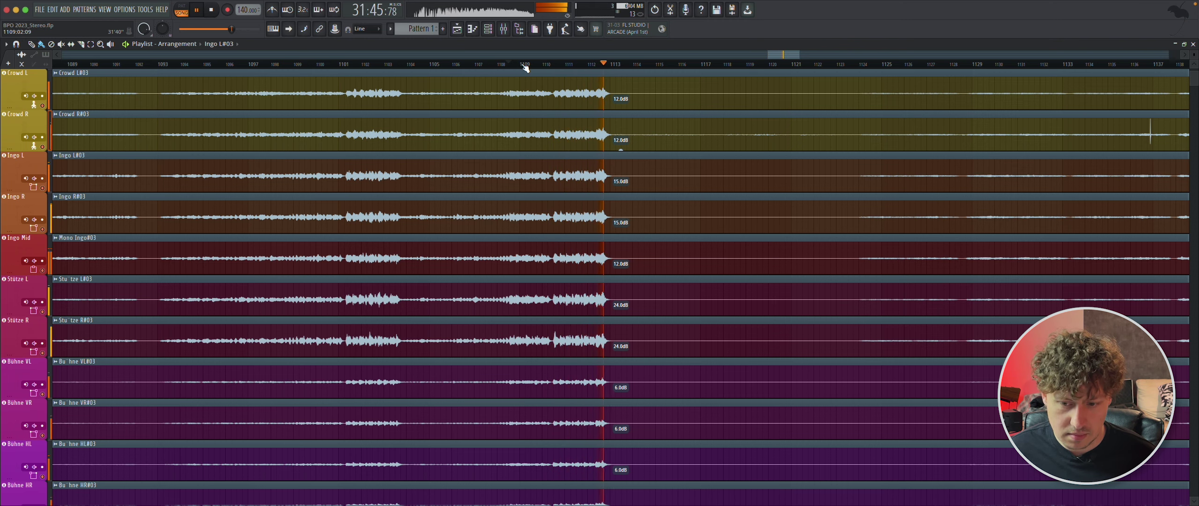
pyautogui.press('space')
# Leave only the Bühne Vorne bus open at its default level and play the passage from 31:38 while checking the mixer meters.
pyautogui.press('F9')
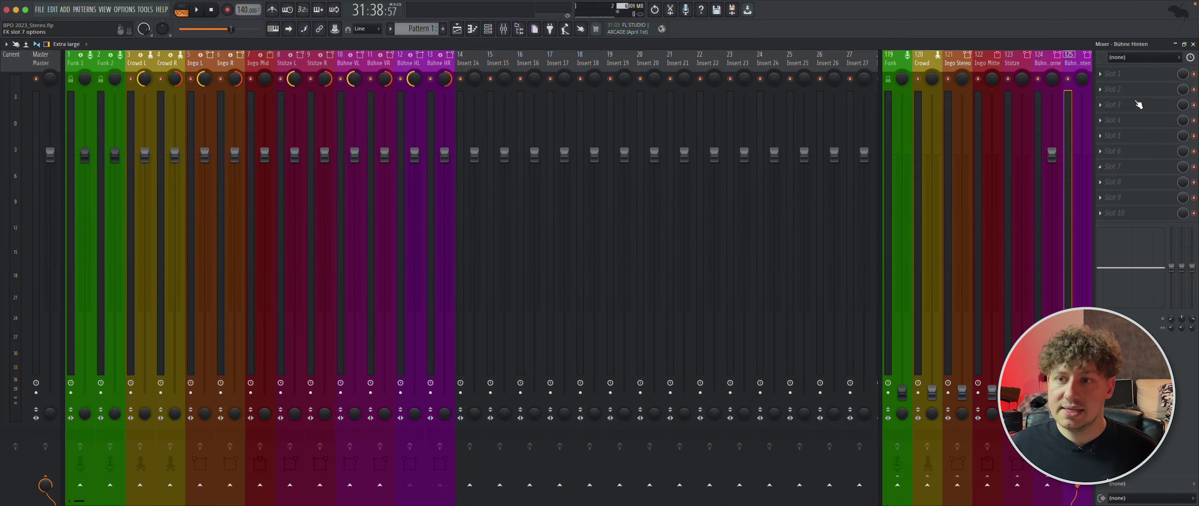
pyautogui.click(1193, 43)
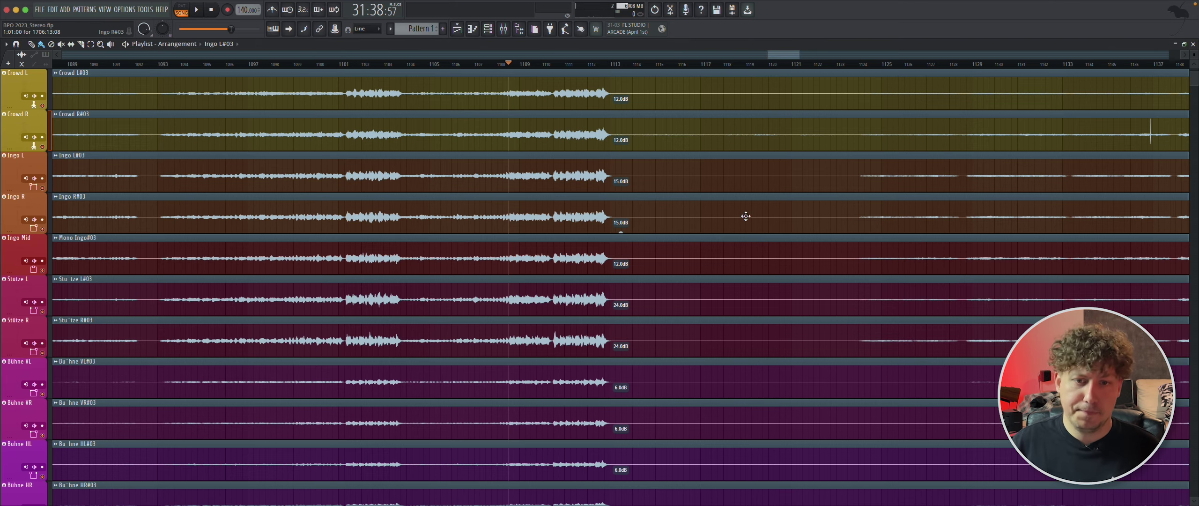
pyautogui.press('space')
pyautogui.click(503, 29)
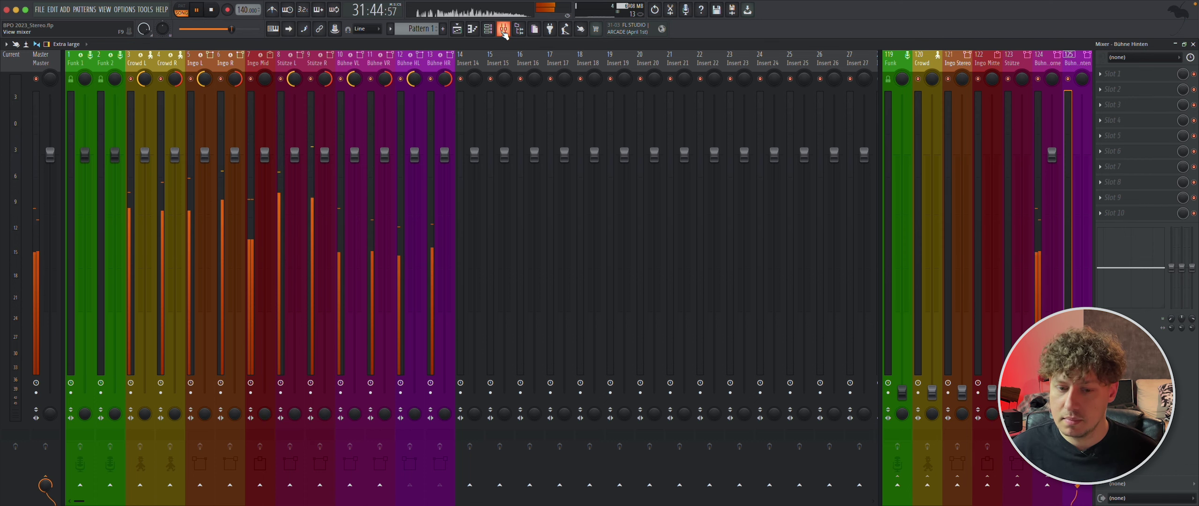
pyautogui.click(503, 29)
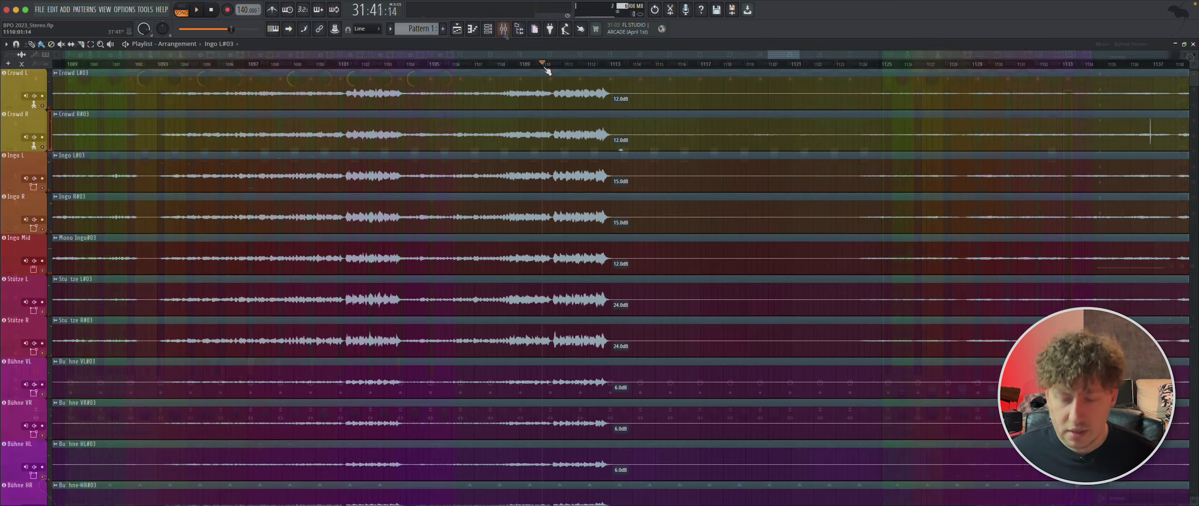
# Replay the closing part of the passage from 31:42 to compare the open bus by ear, and return to the mixer.
pyautogui.press('space')
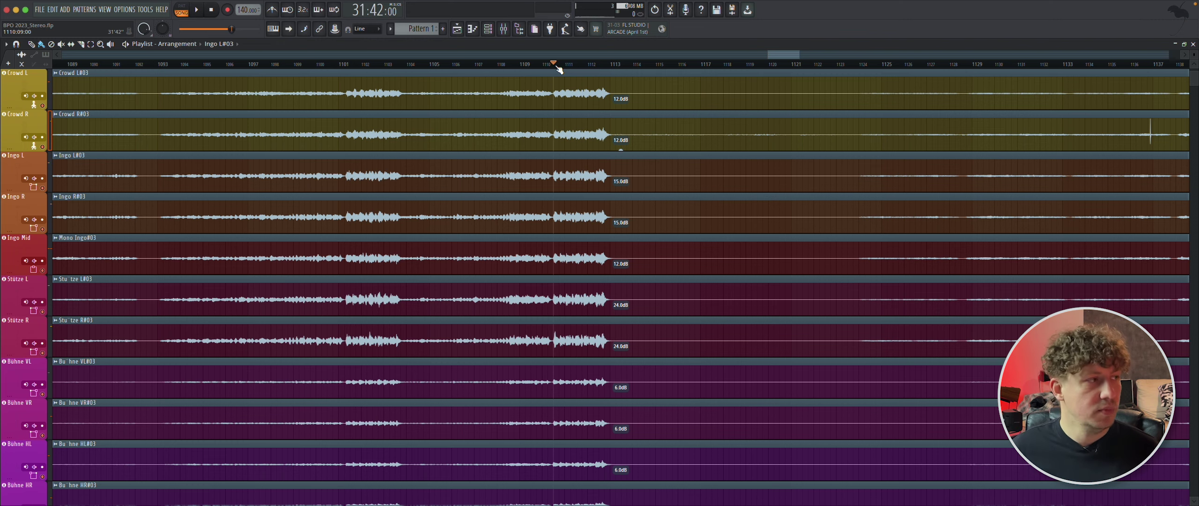
pyautogui.press('space')
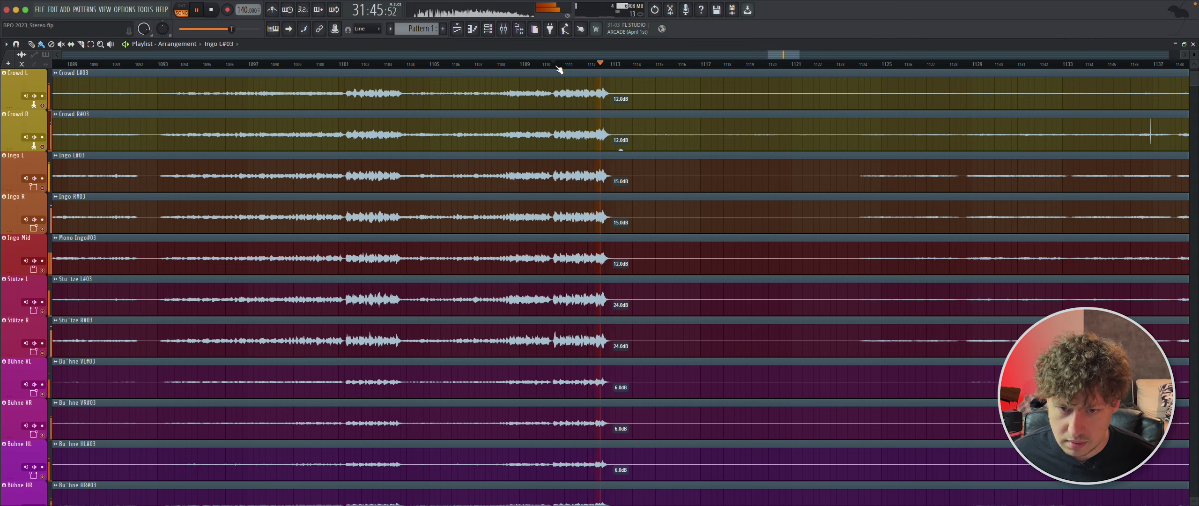
pyautogui.press('space')
pyautogui.press('space')
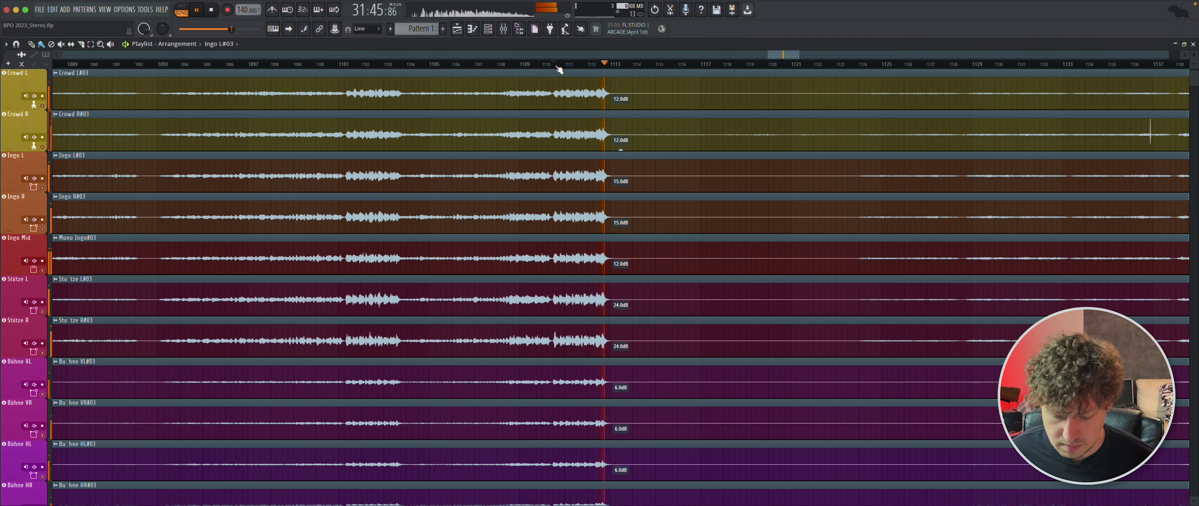
pyautogui.press('space')
pyautogui.click(505, 29)
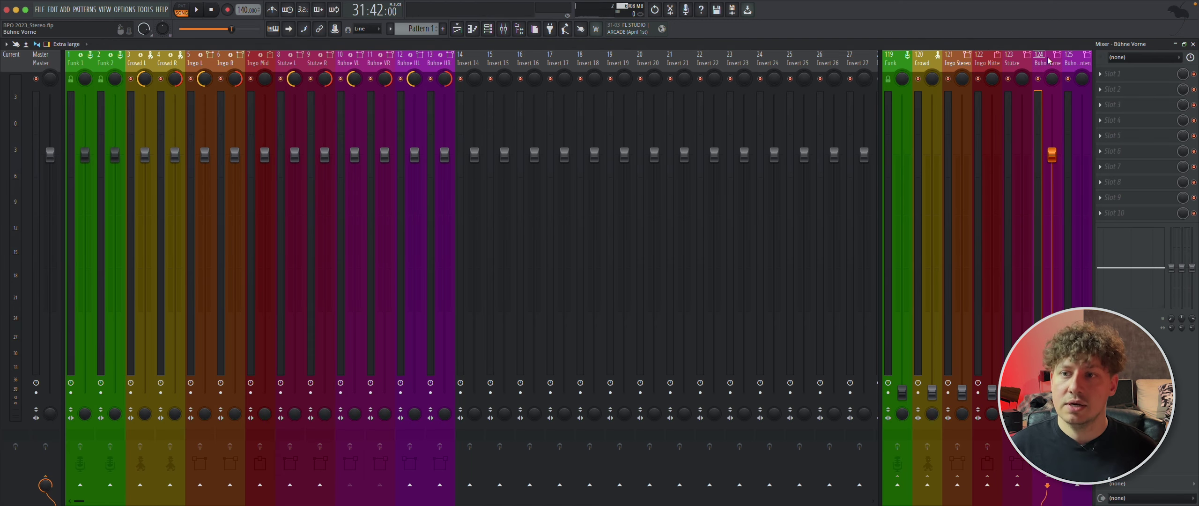
# Listen to the Bühne Vorne bus on its own in the passage starting at about 9:42 in the playlist.
pyautogui.click(1193, 44)
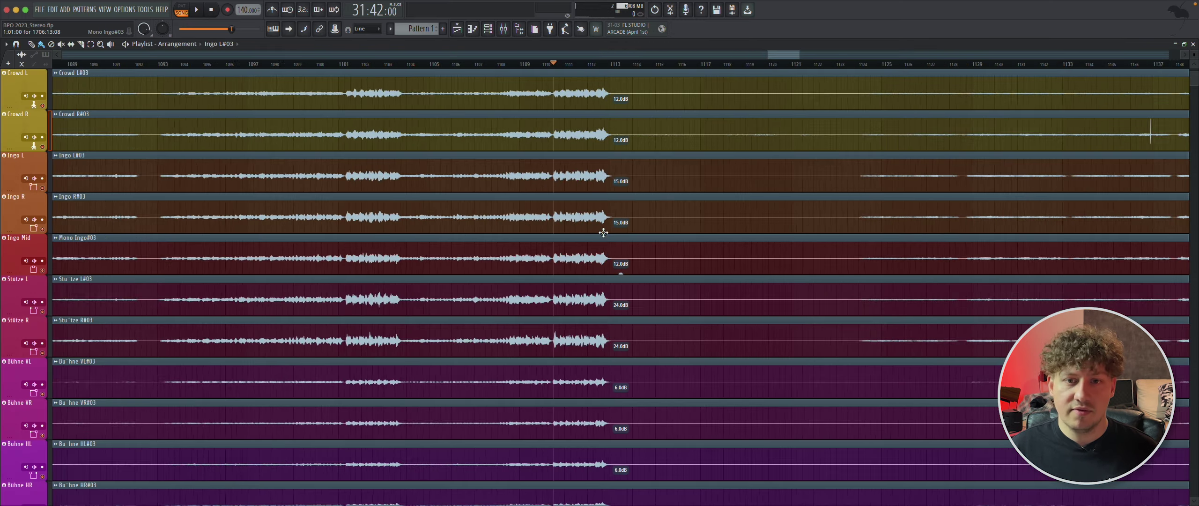
pyautogui.scroll(10, 1138, 293)
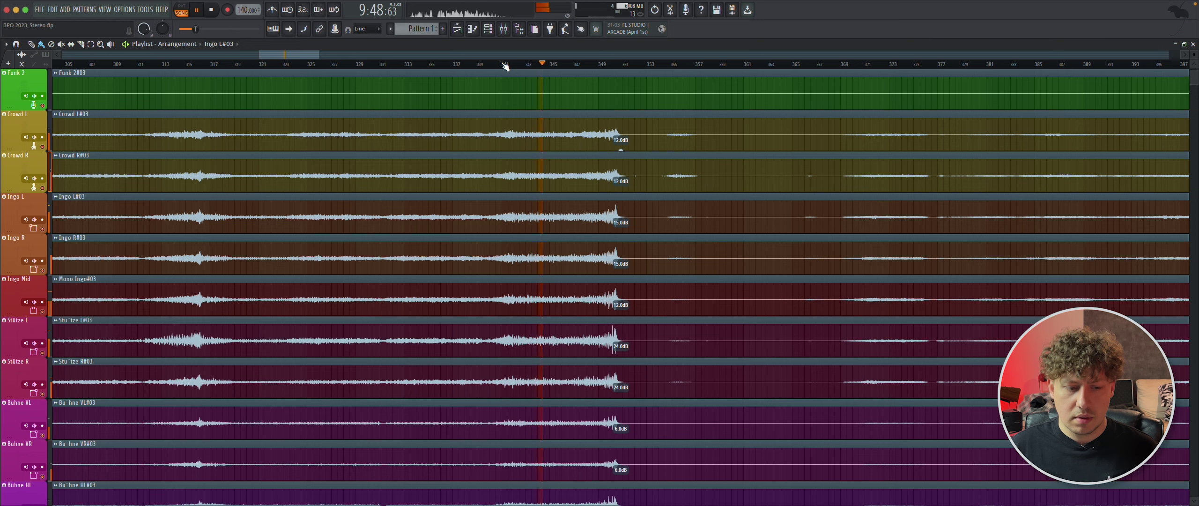
pyautogui.press('space')
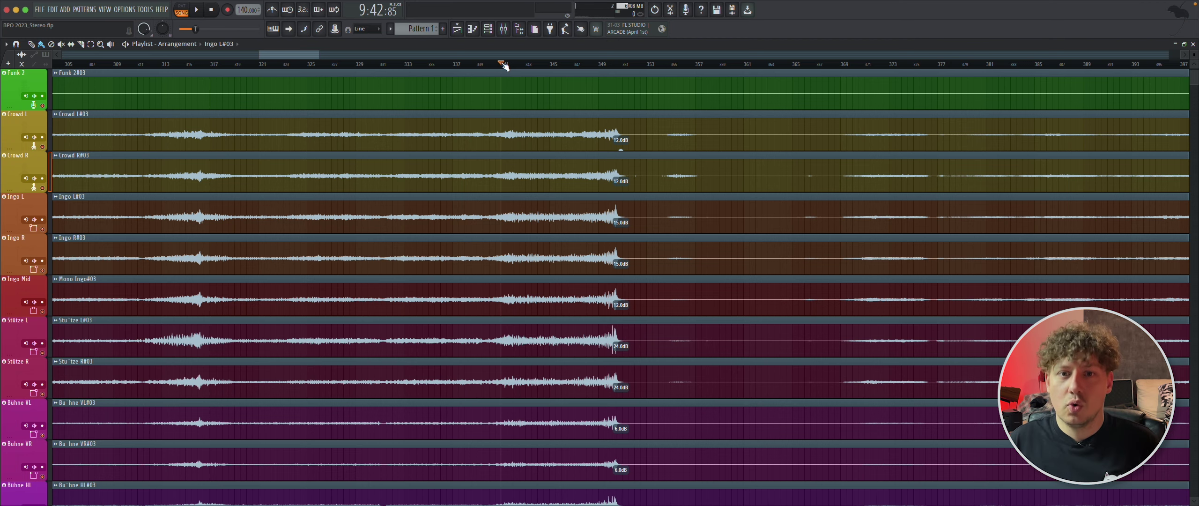
# Pull the Bühne Vorne bus fully down and reset the Bühne Hinten bus to its default level of 100% (0.0 dB).
pyautogui.click(504, 29)
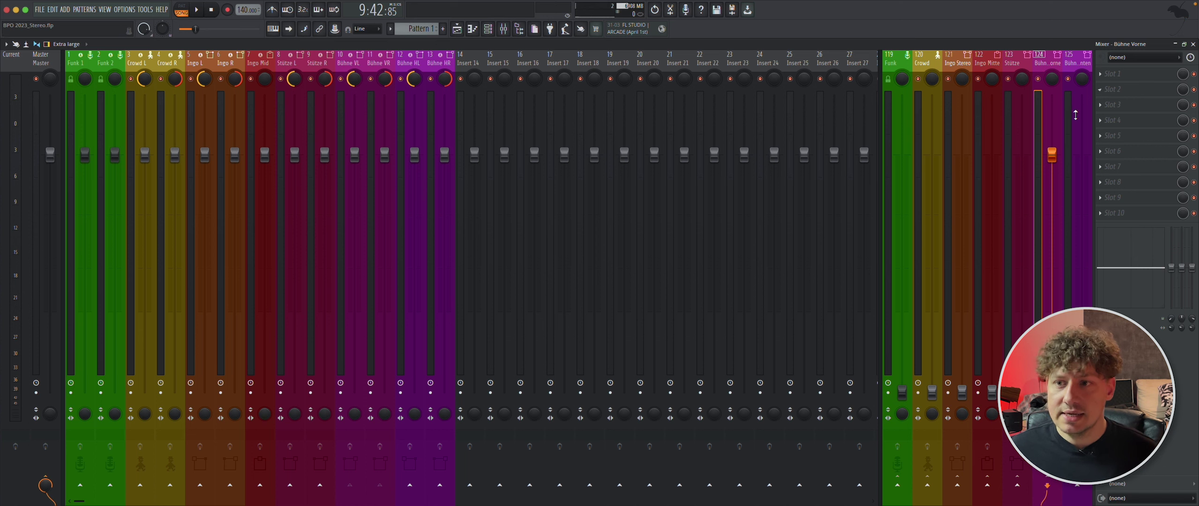
pyautogui.moveTo(1056, 150); pyautogui.dragTo(1052, 239)
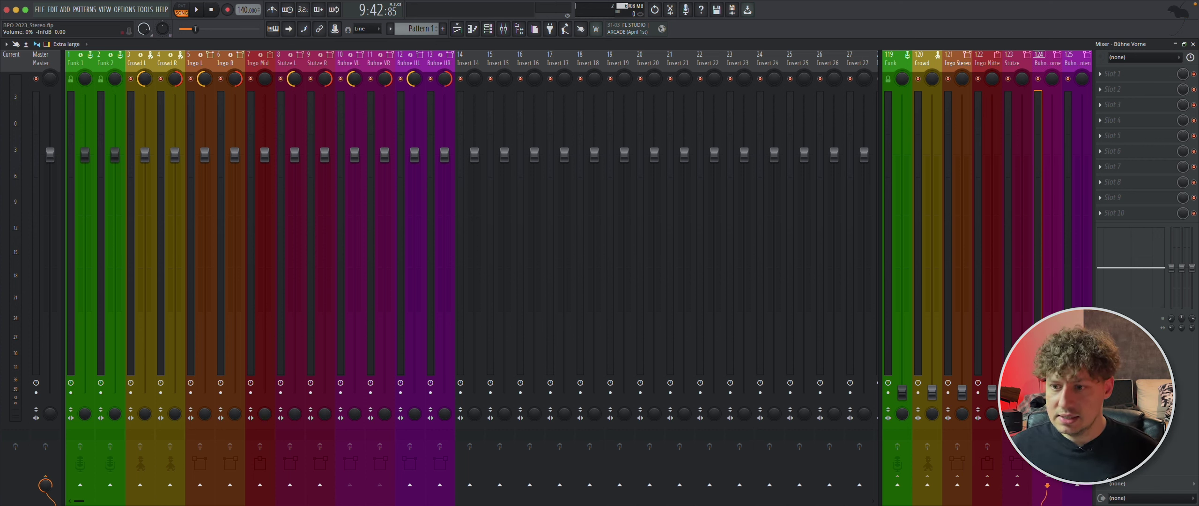
pyautogui.rightClick(1081, 392)
pyautogui.click(1100, 458)
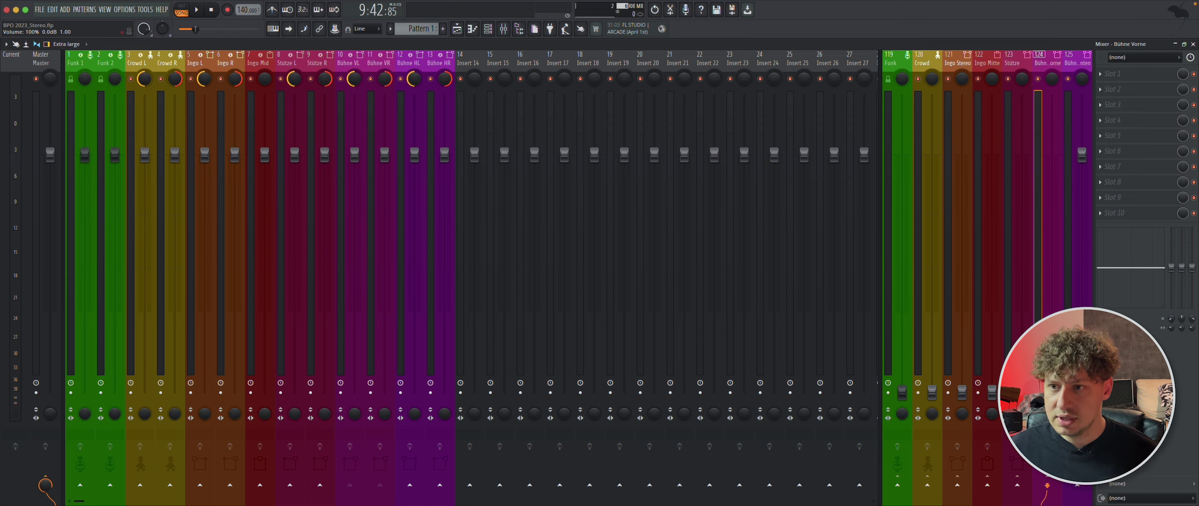
# Listen to the Bühne Hinten bus alone in the 9:42 passage and the loud section from about 16:37, and return to the mixer.
pyautogui.click(1192, 44)
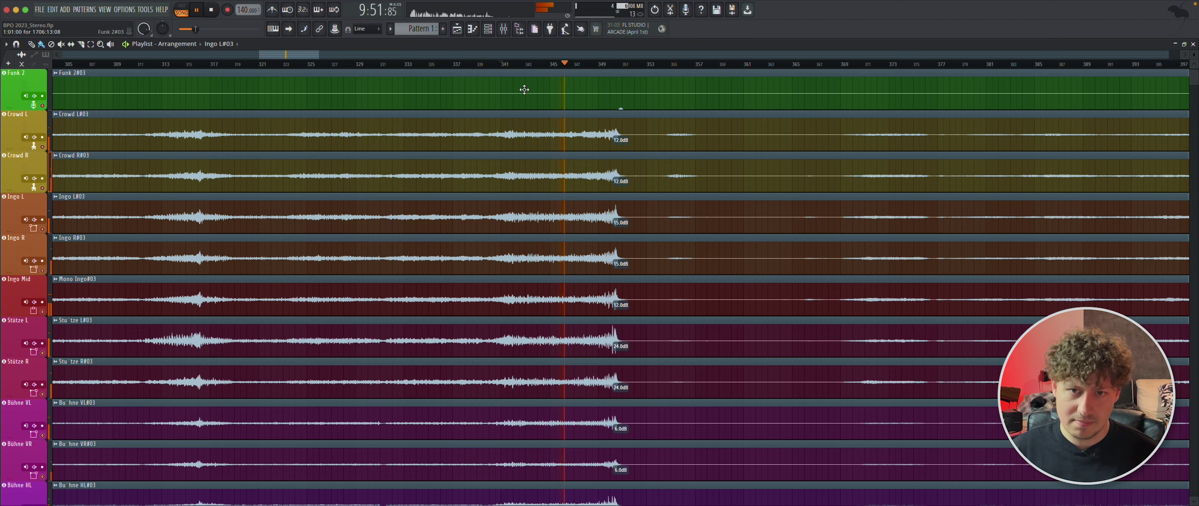
pyautogui.press('space')
pyautogui.moveTo(298, 56); pyautogui.dragTo(443, 61)
pyautogui.click(703, 64)
pyautogui.press('space')
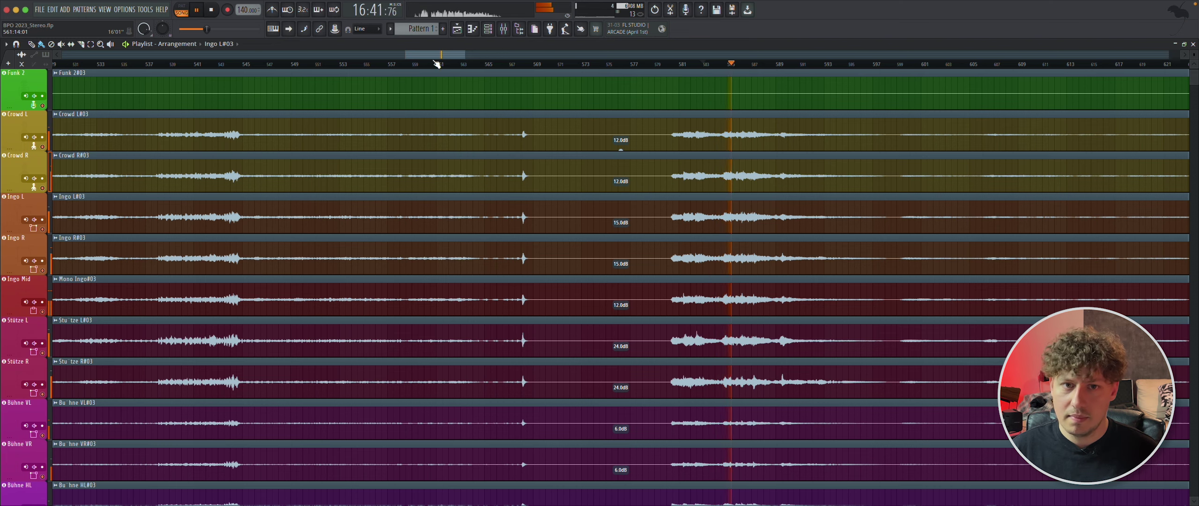
pyautogui.moveTo(428, 55); pyautogui.dragTo(442, 57)
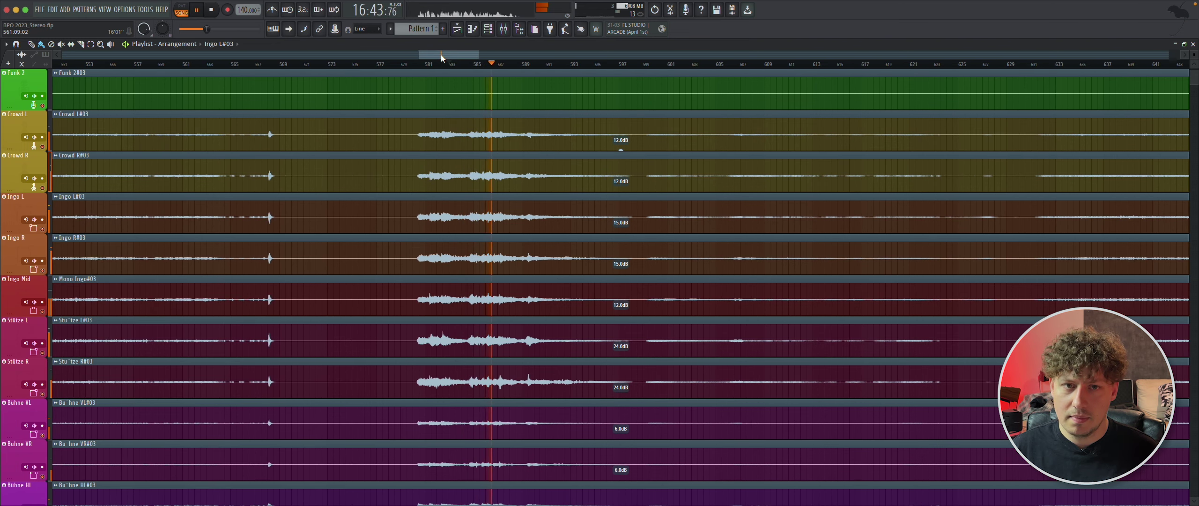
pyautogui.press('space')
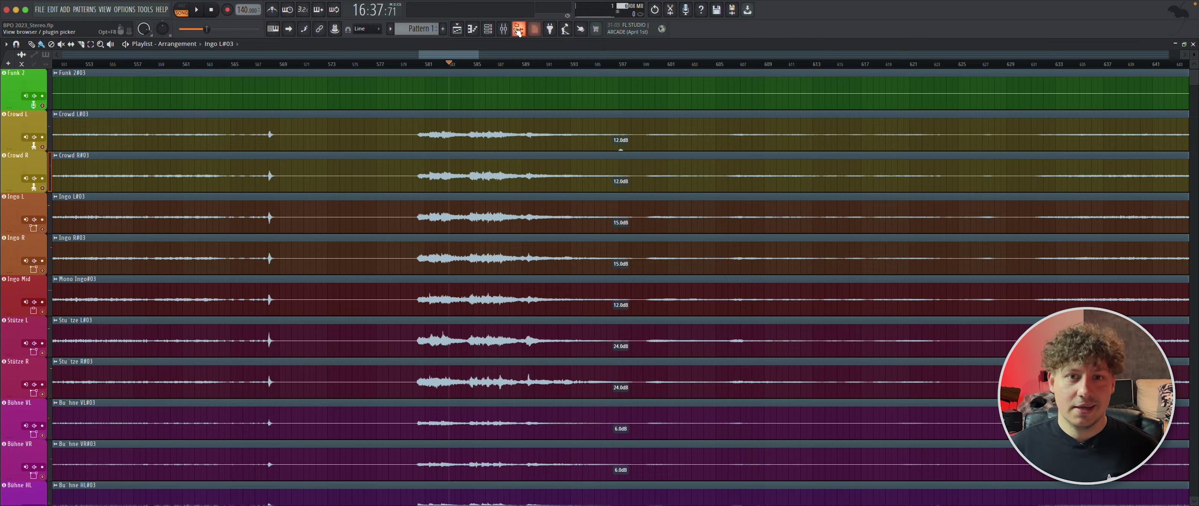
pyautogui.click(505, 30)
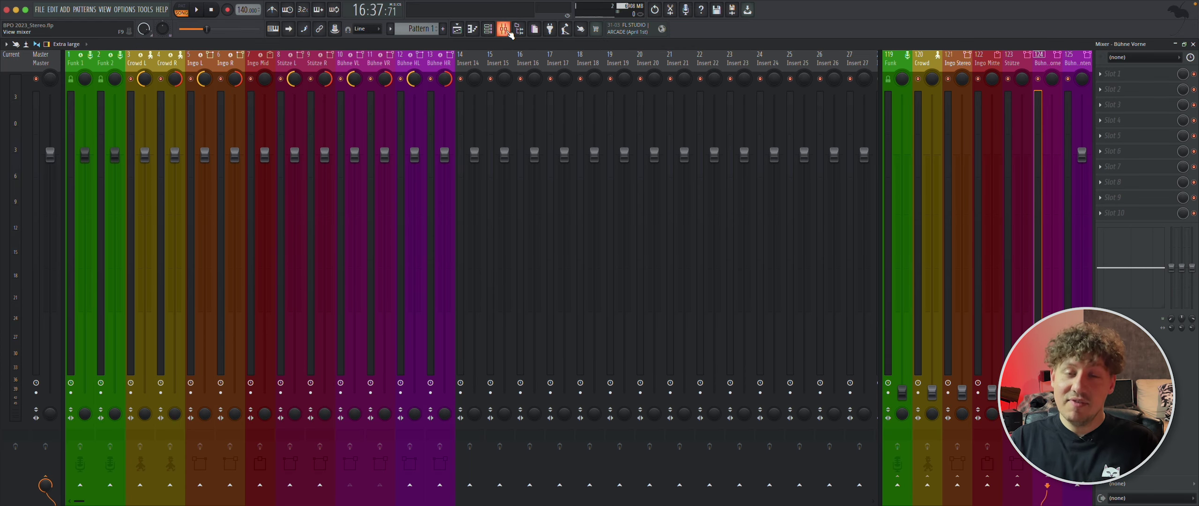